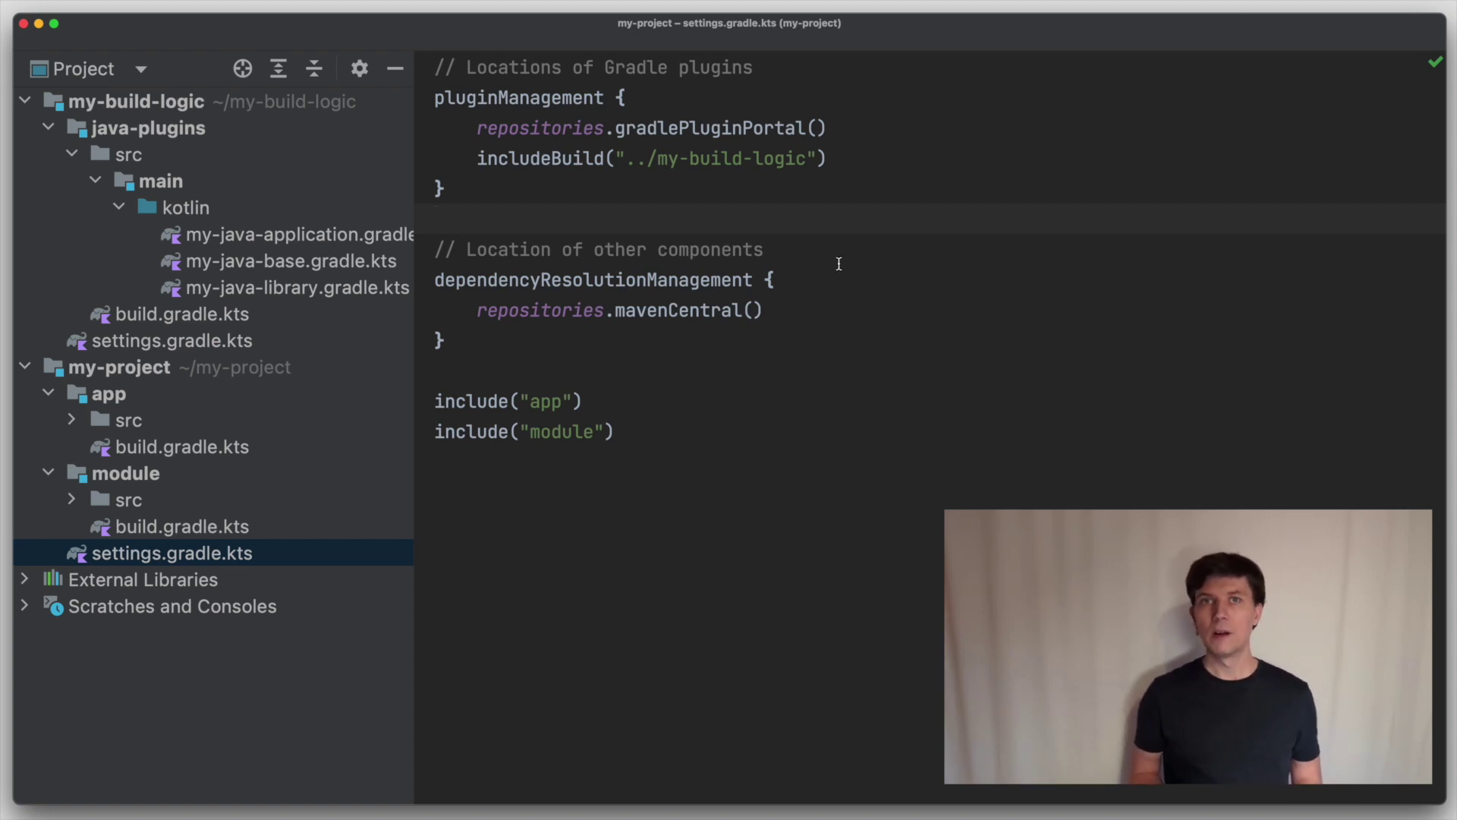
Step: Review the included my-build-logic build and its my-java-base plugin with Java version 11
left_click_drag(846, 157, 475, 158)
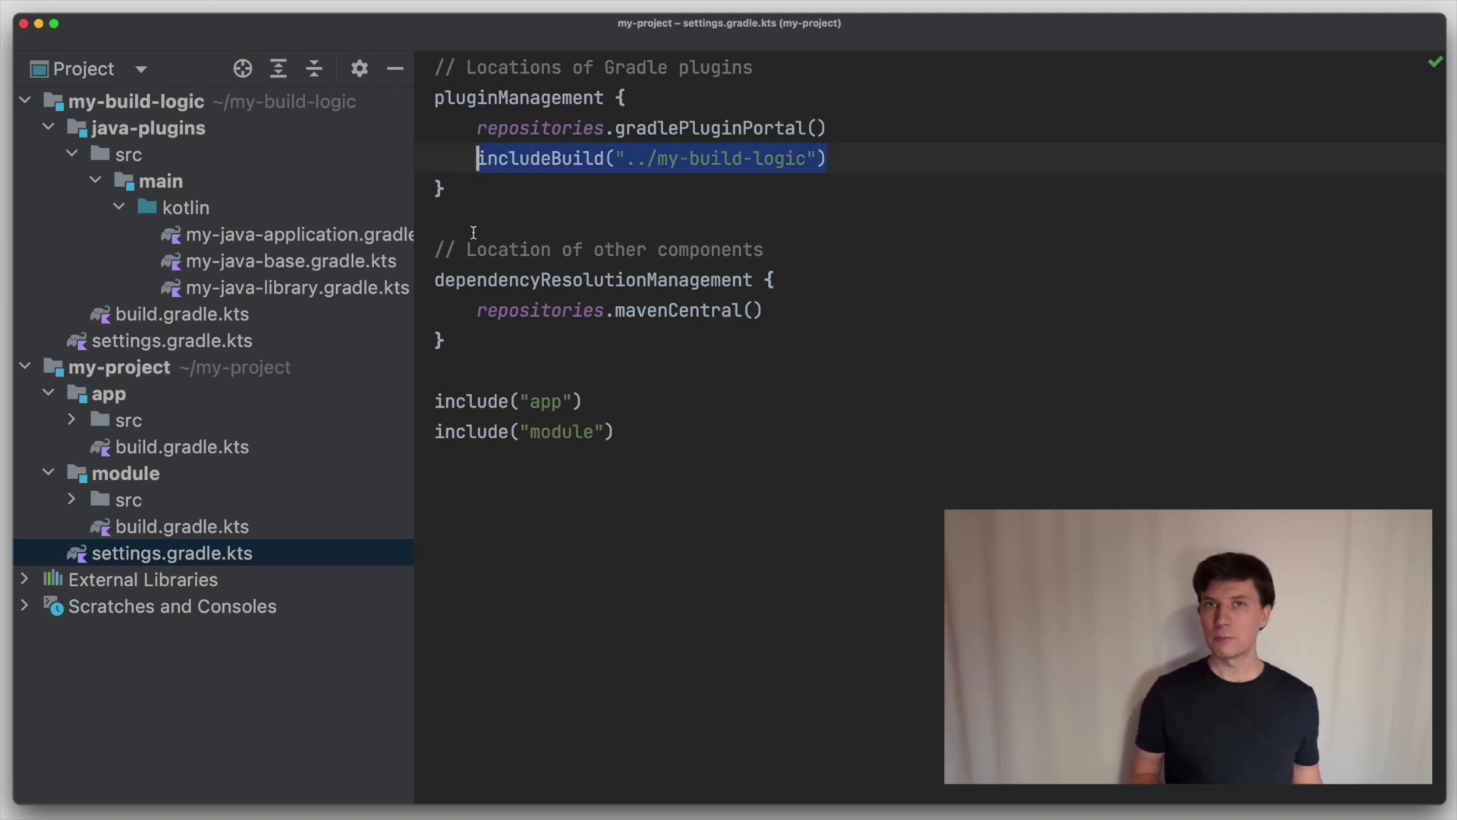
left_click(127, 106)
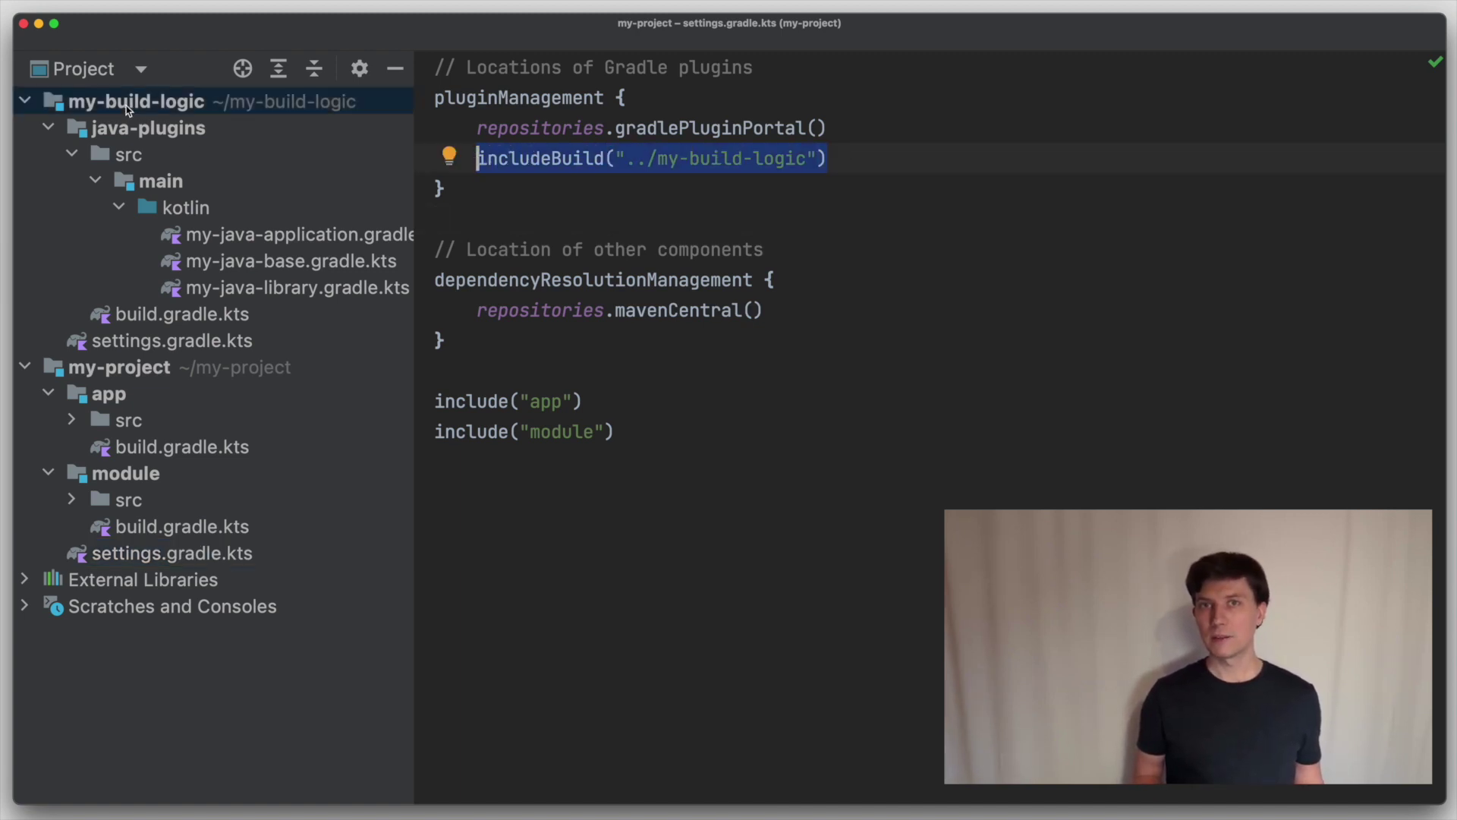
left_click(128, 130)
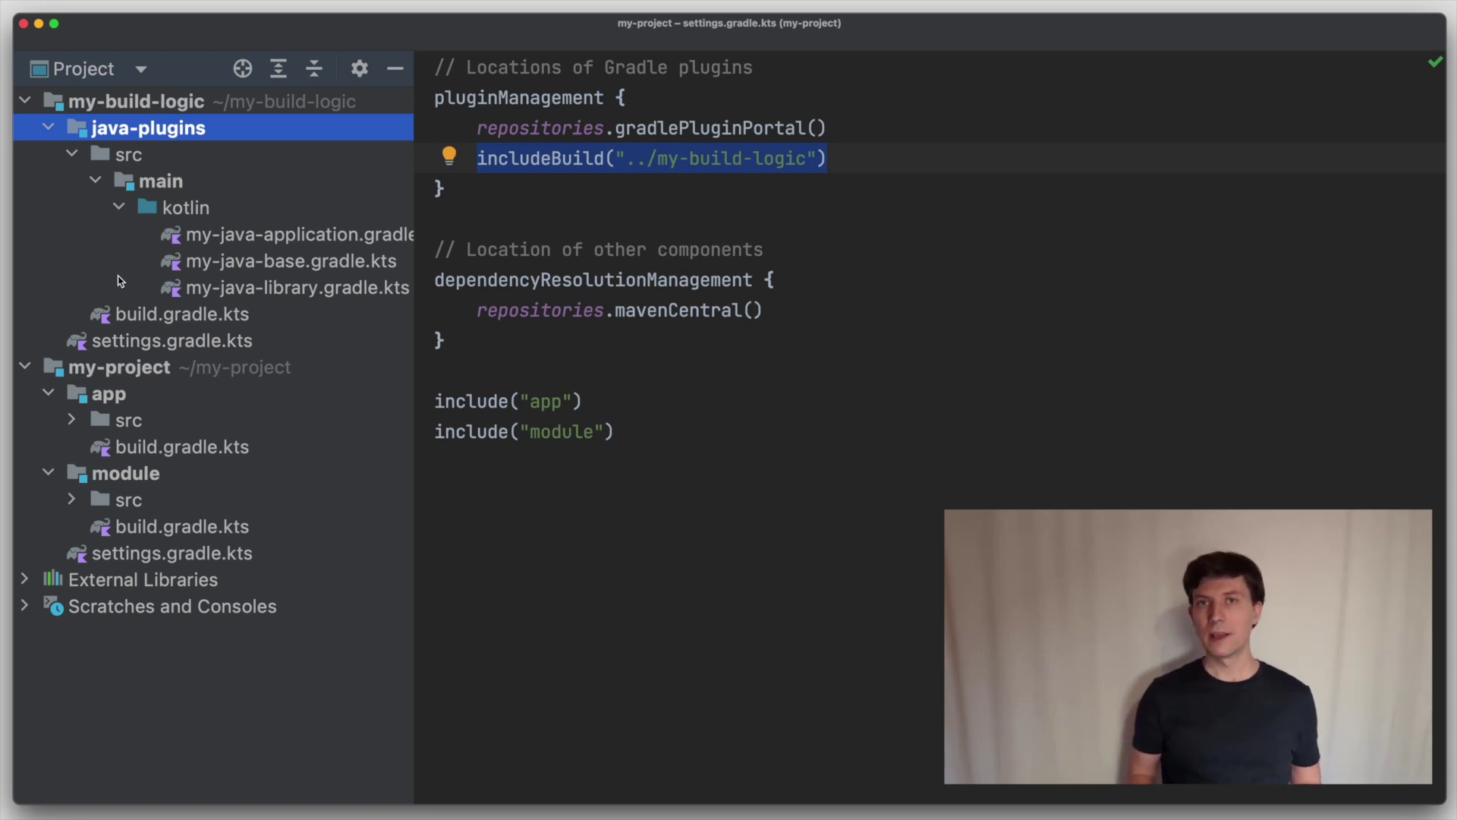
double_click(212, 272)
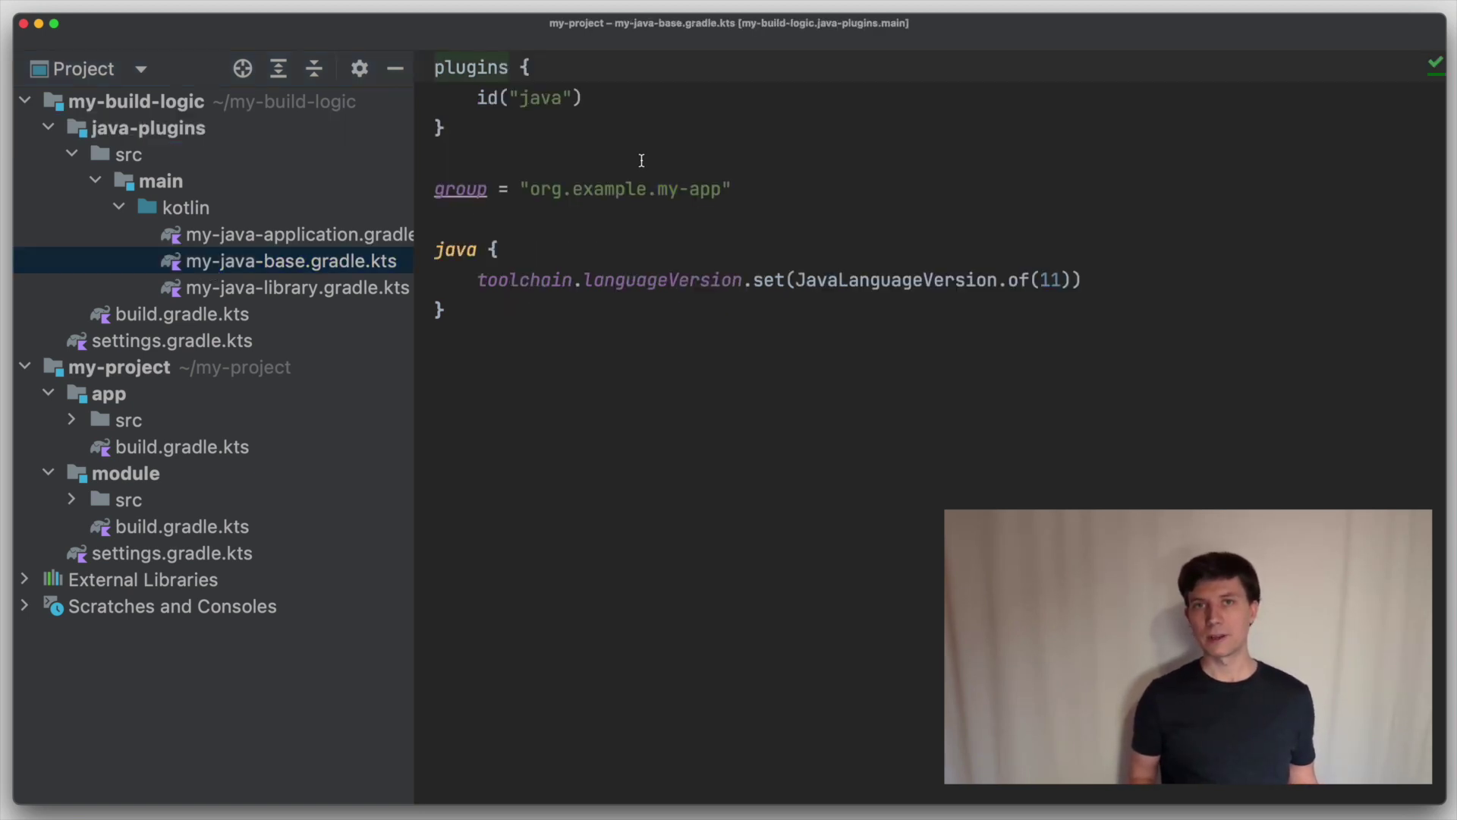
left_click_drag(584, 98, 485, 100)
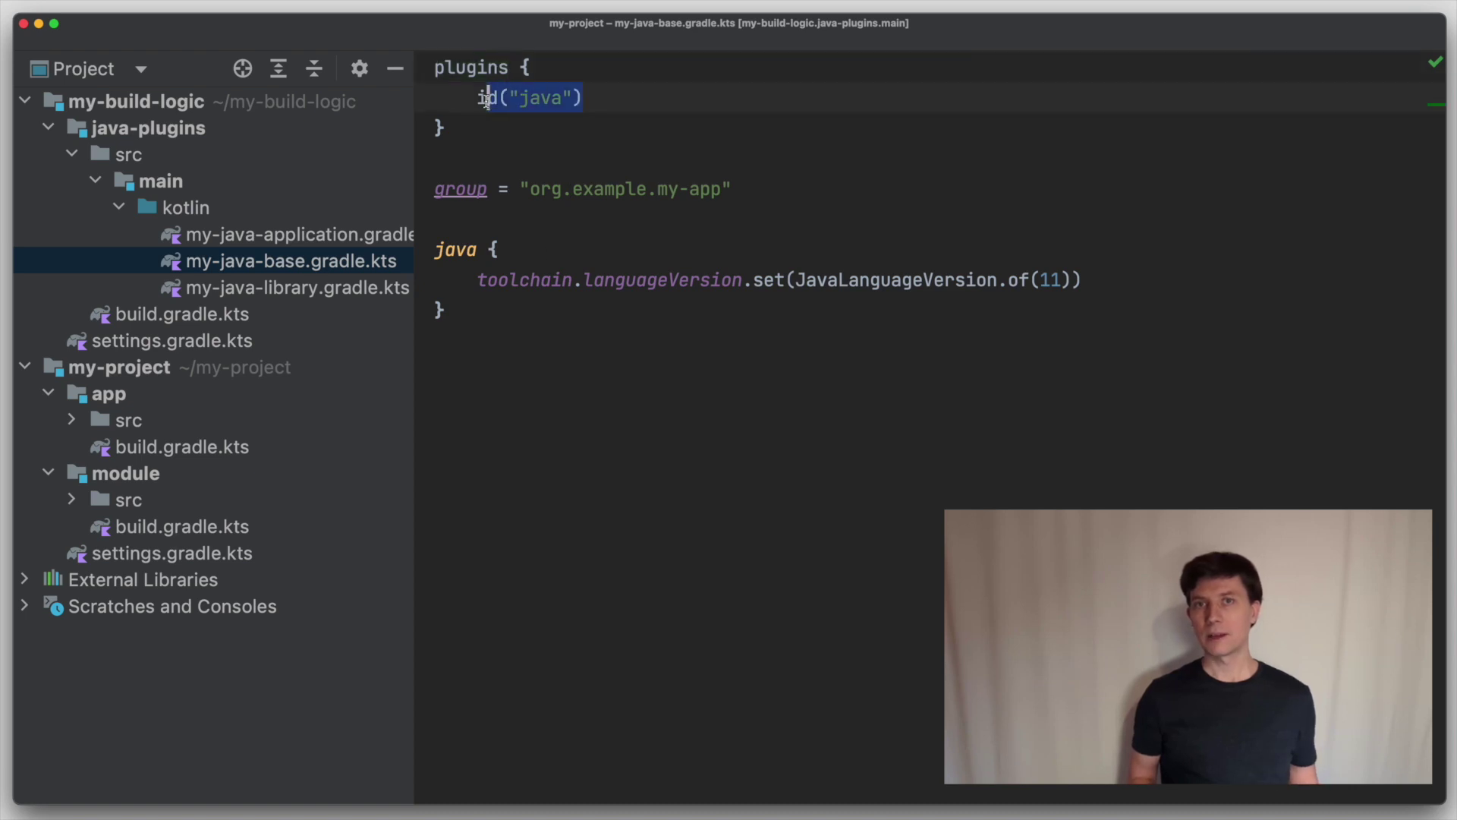
left_click_drag(1064, 279, 1038, 278)
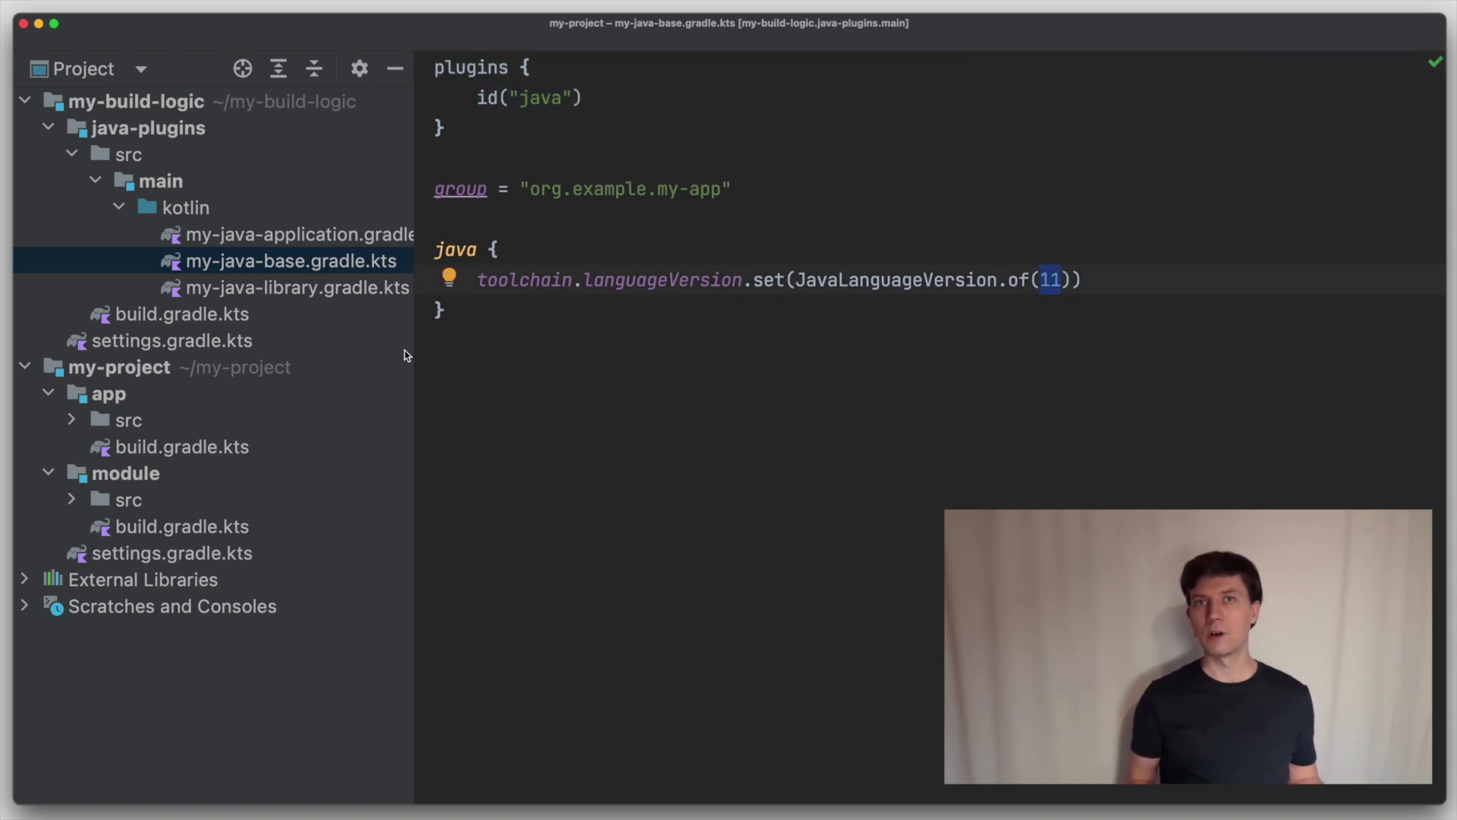
Step: Review the my-java-library and my-java-application convention plugins, then return to my-java-base
double_click(297, 288)
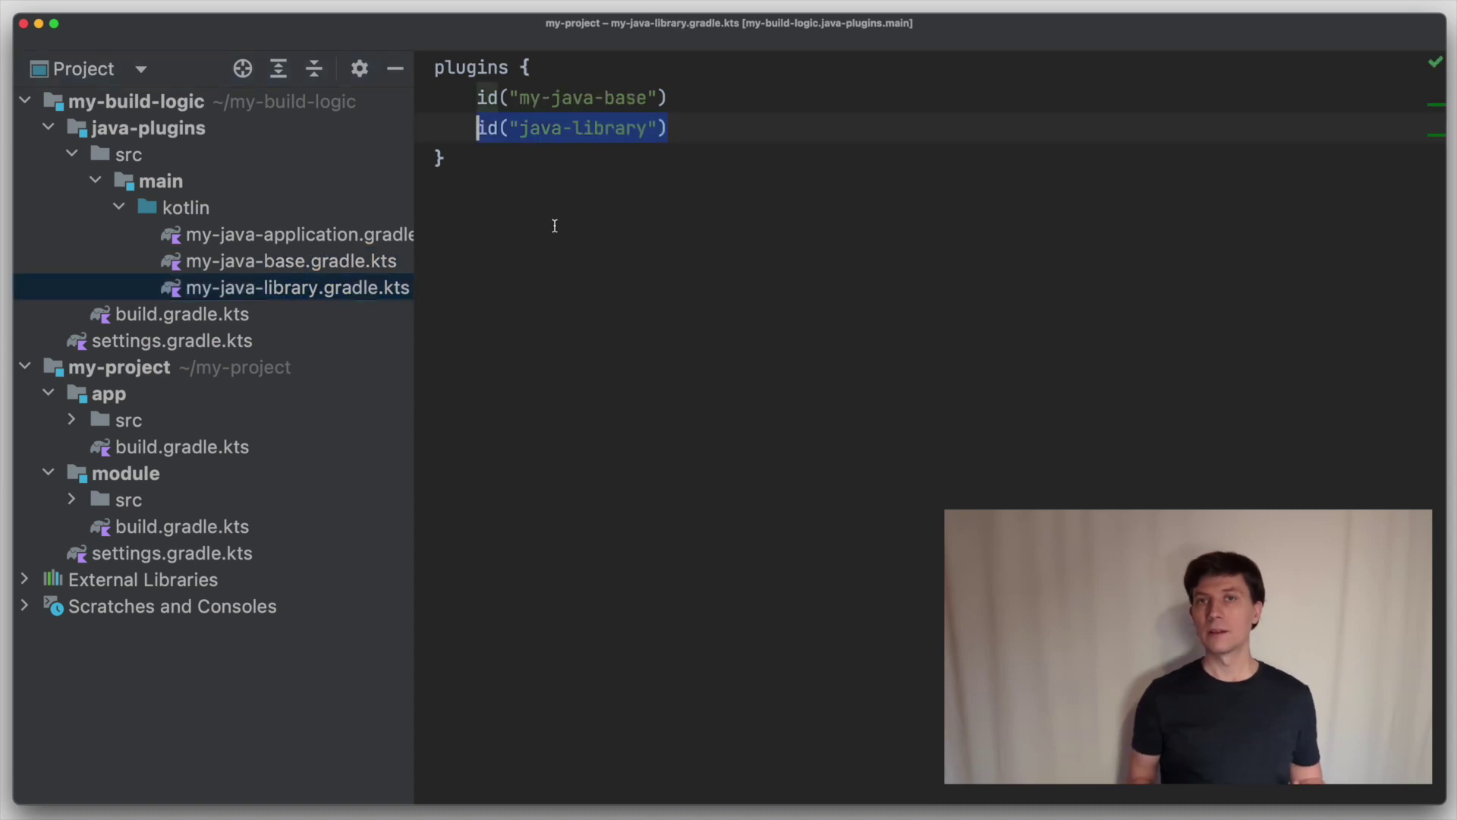
left_click(594, 202)
left_click_drag(683, 130, 476, 130)
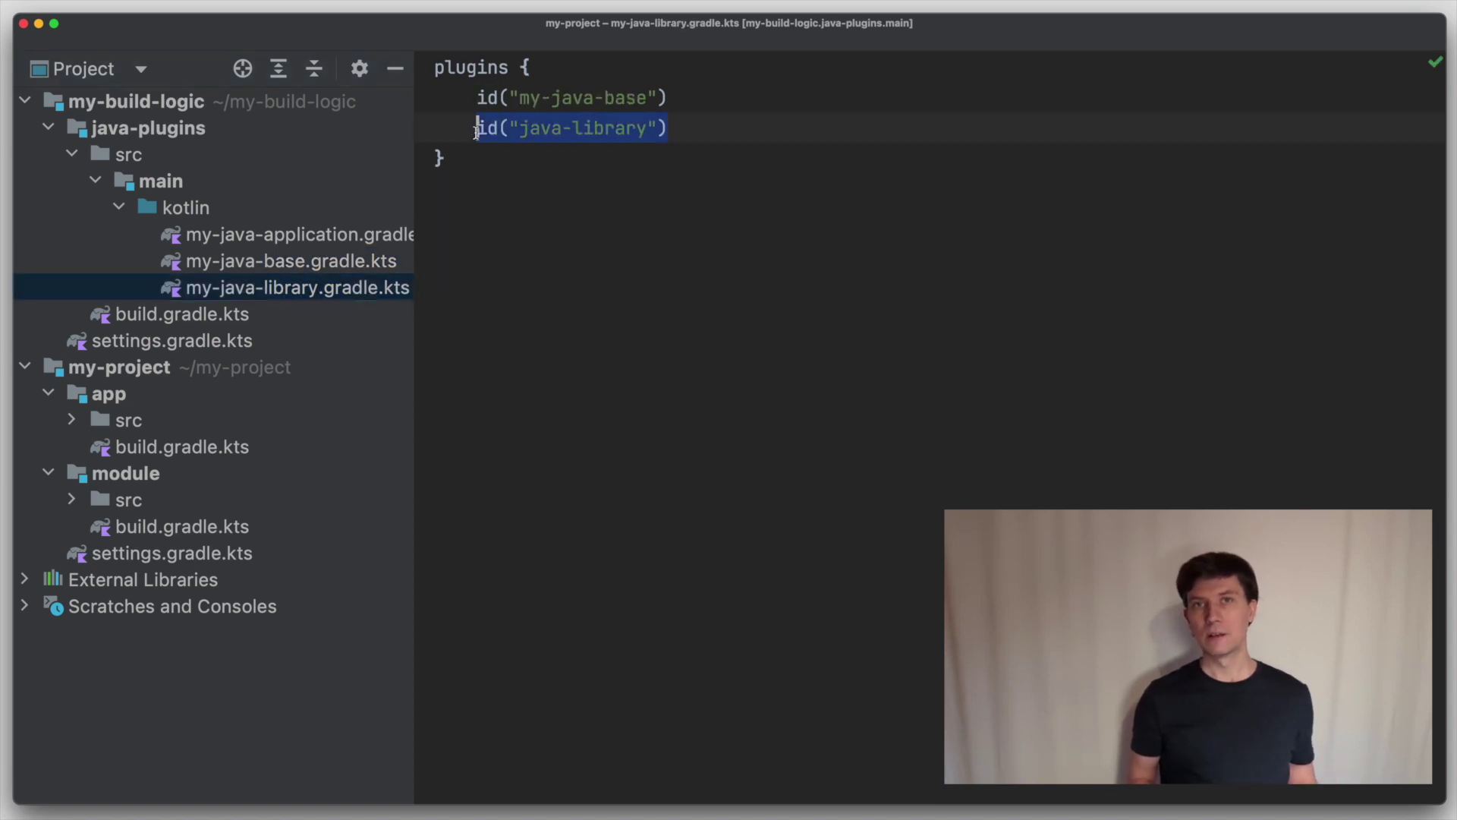
double_click(298, 235)
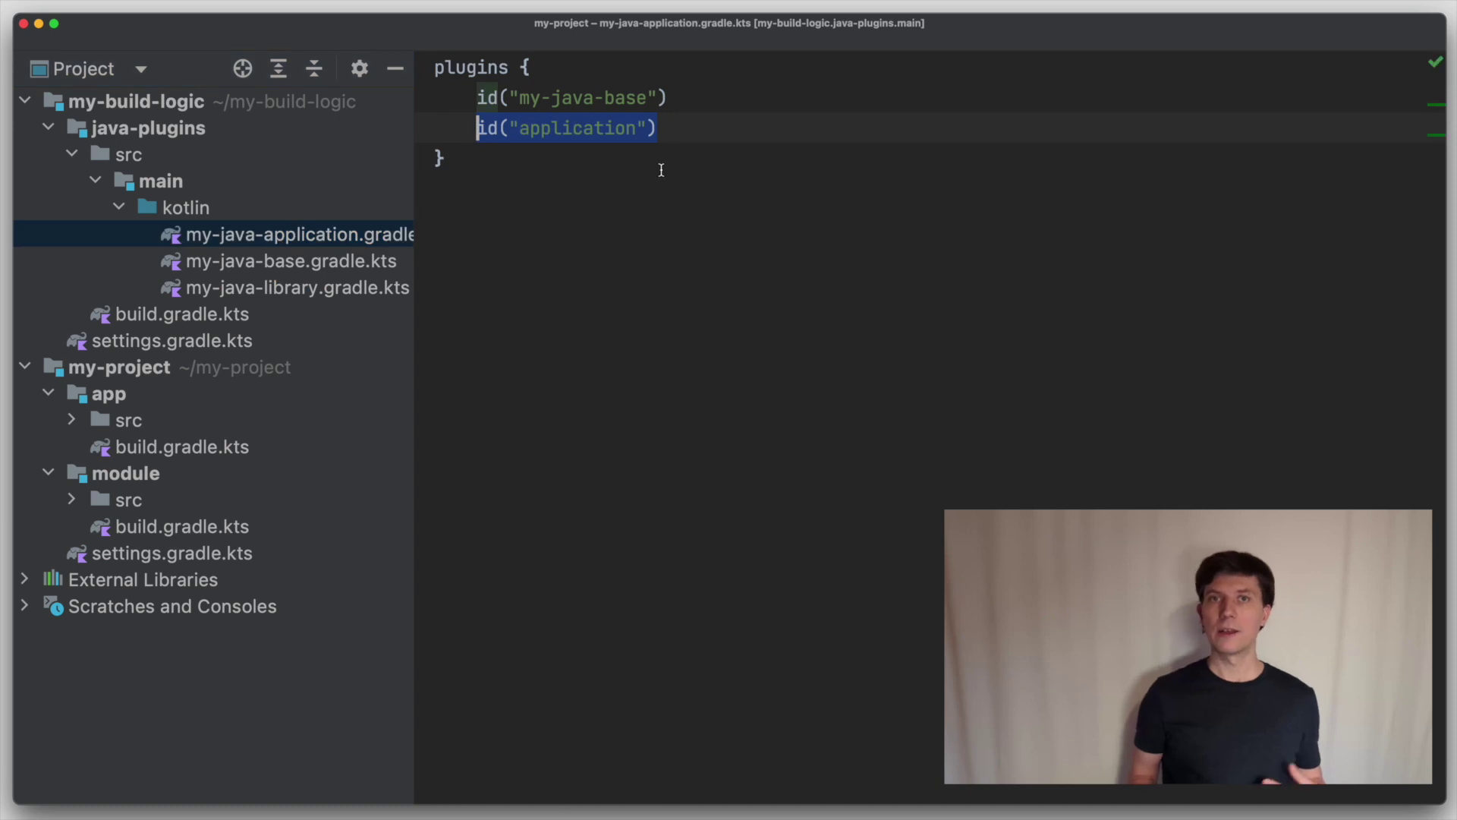
left_click(693, 131)
left_click_drag(693, 132, 476, 130)
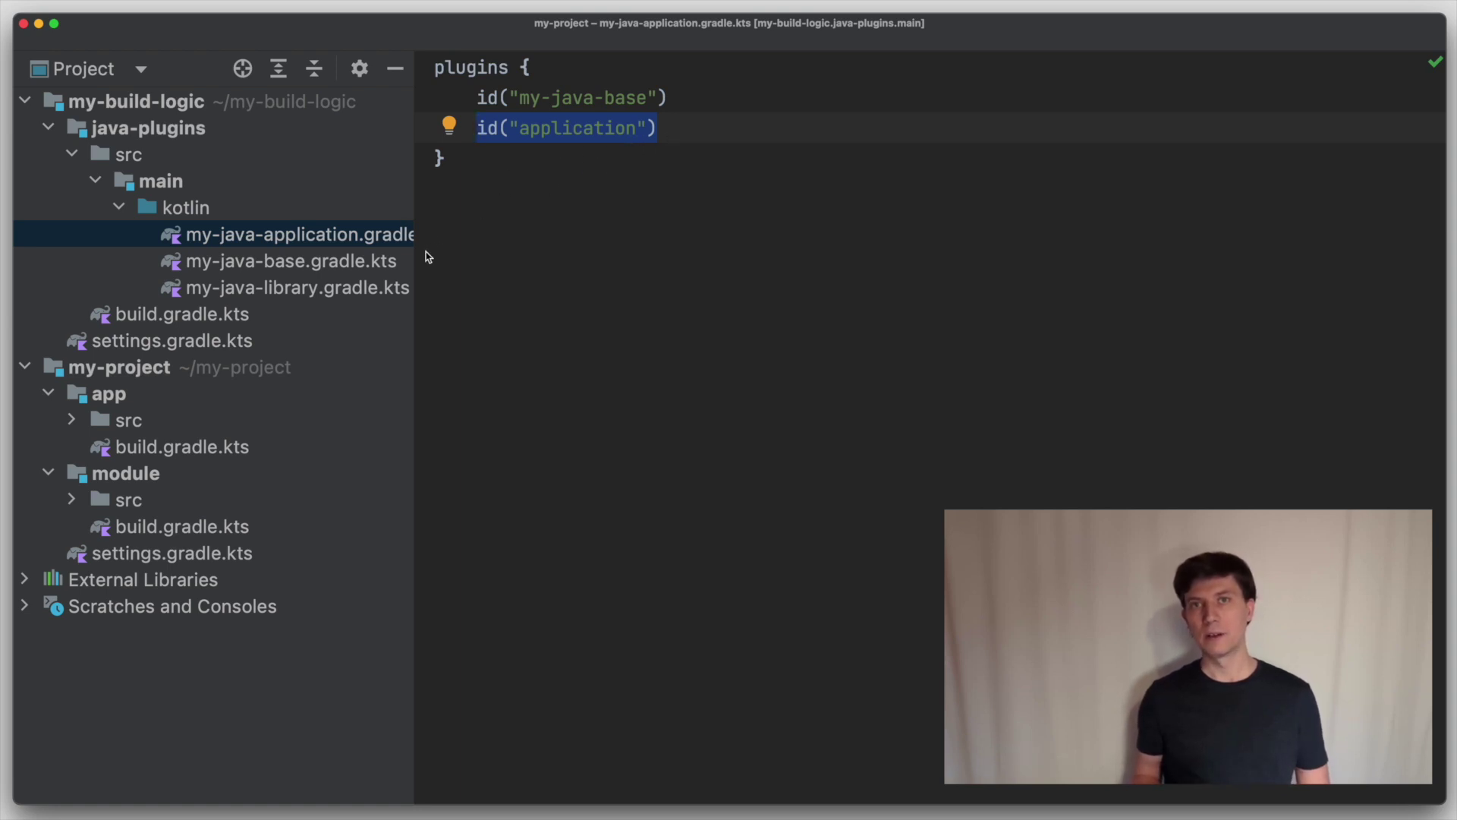
double_click(343, 261)
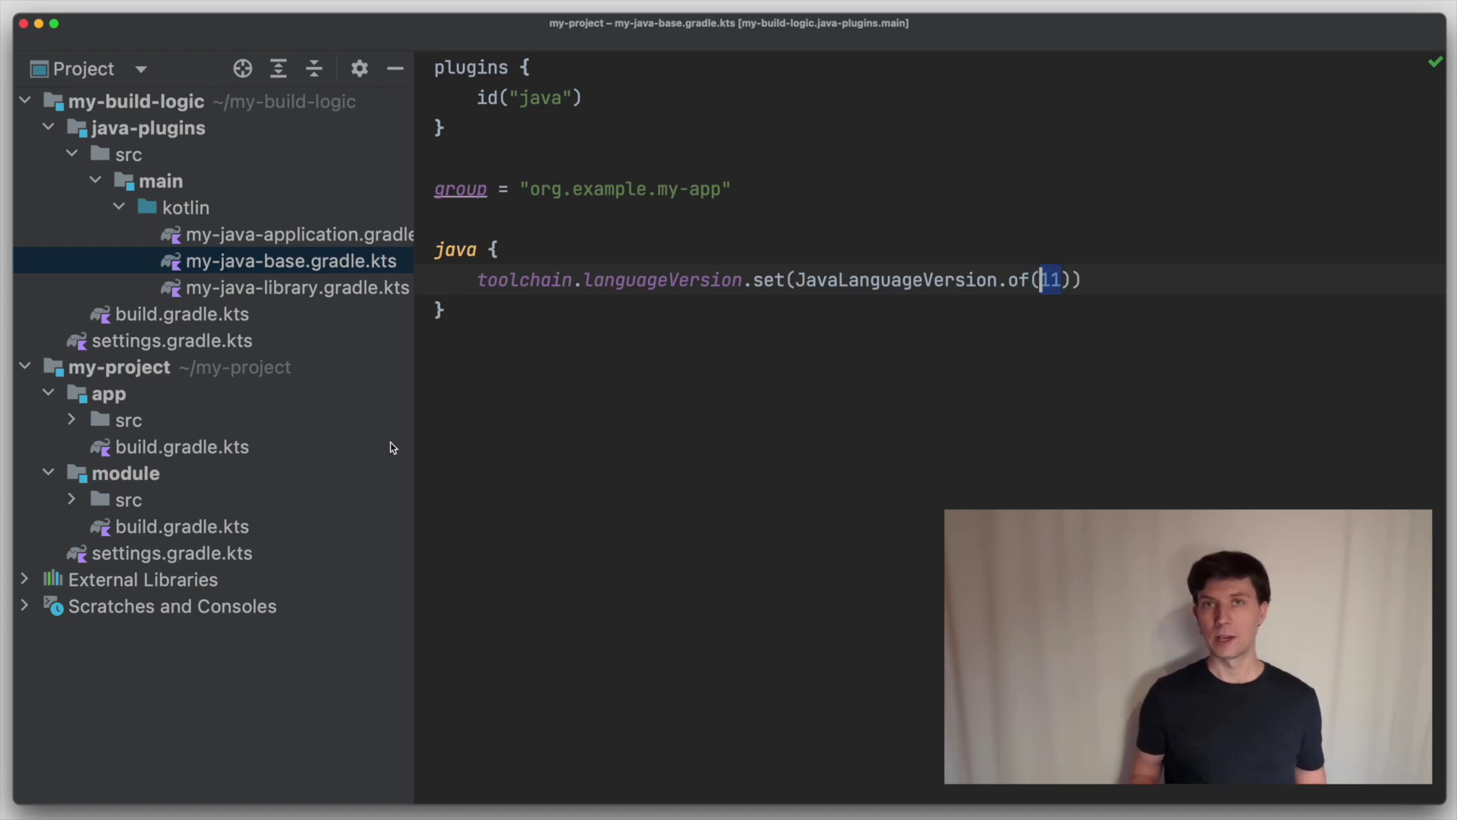
Step: Review module and app build scripts applying my-java-library and my-java-application with their dependencies
double_click(154, 527)
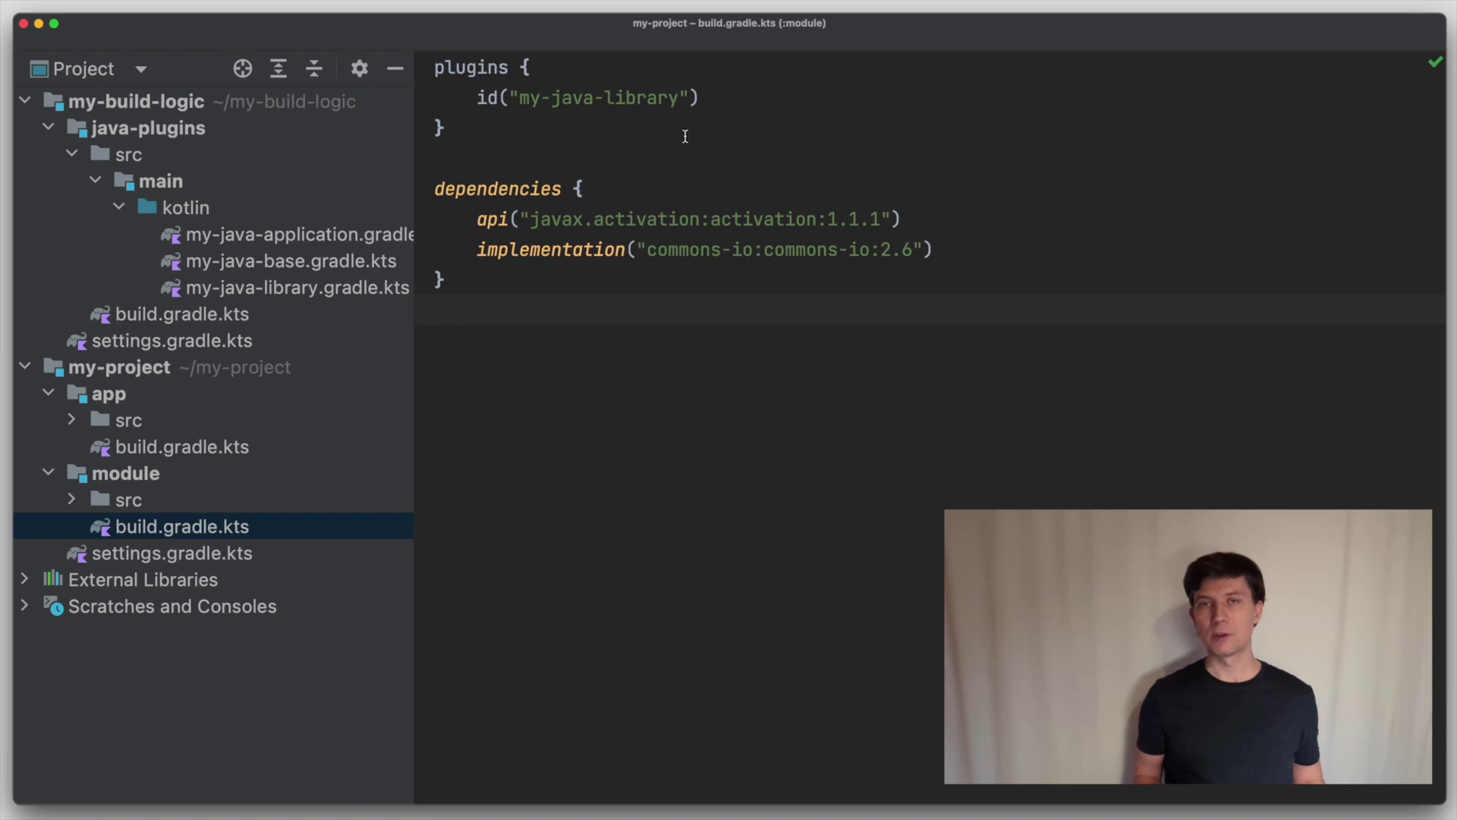
left_click_drag(717, 99, 475, 101)
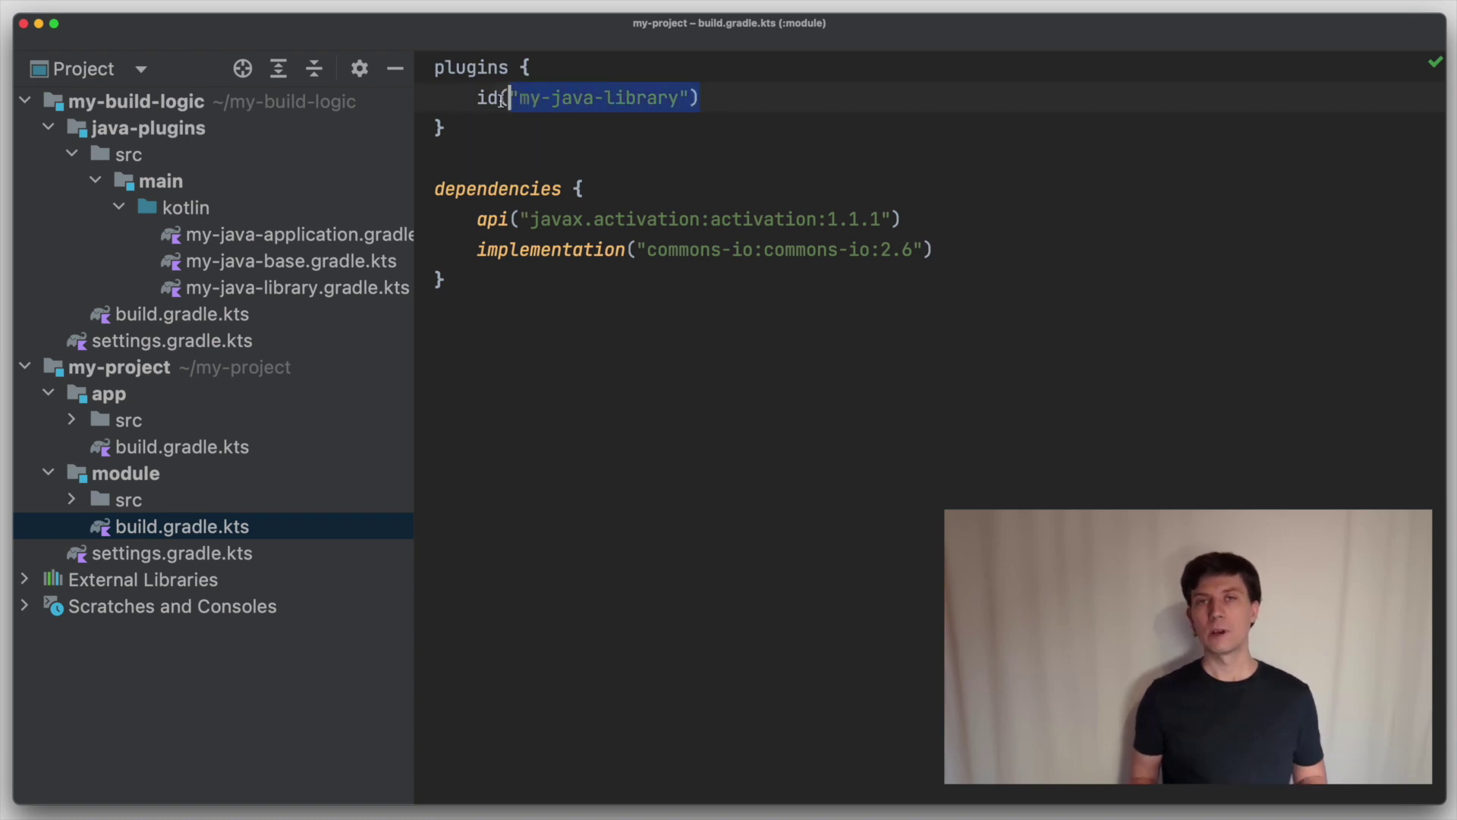
double_click(206, 446)
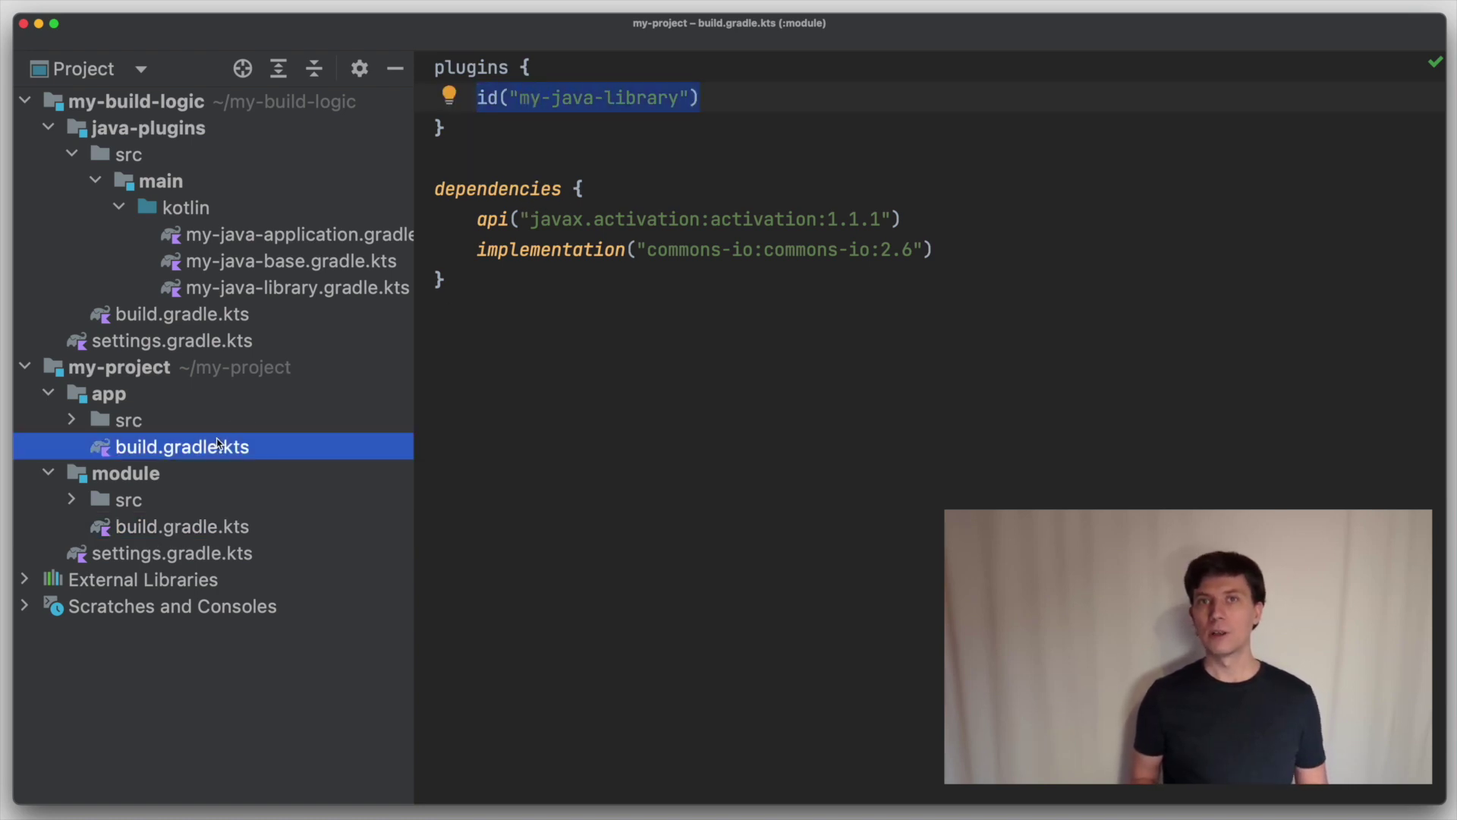
left_click_drag(741, 100, 475, 100)
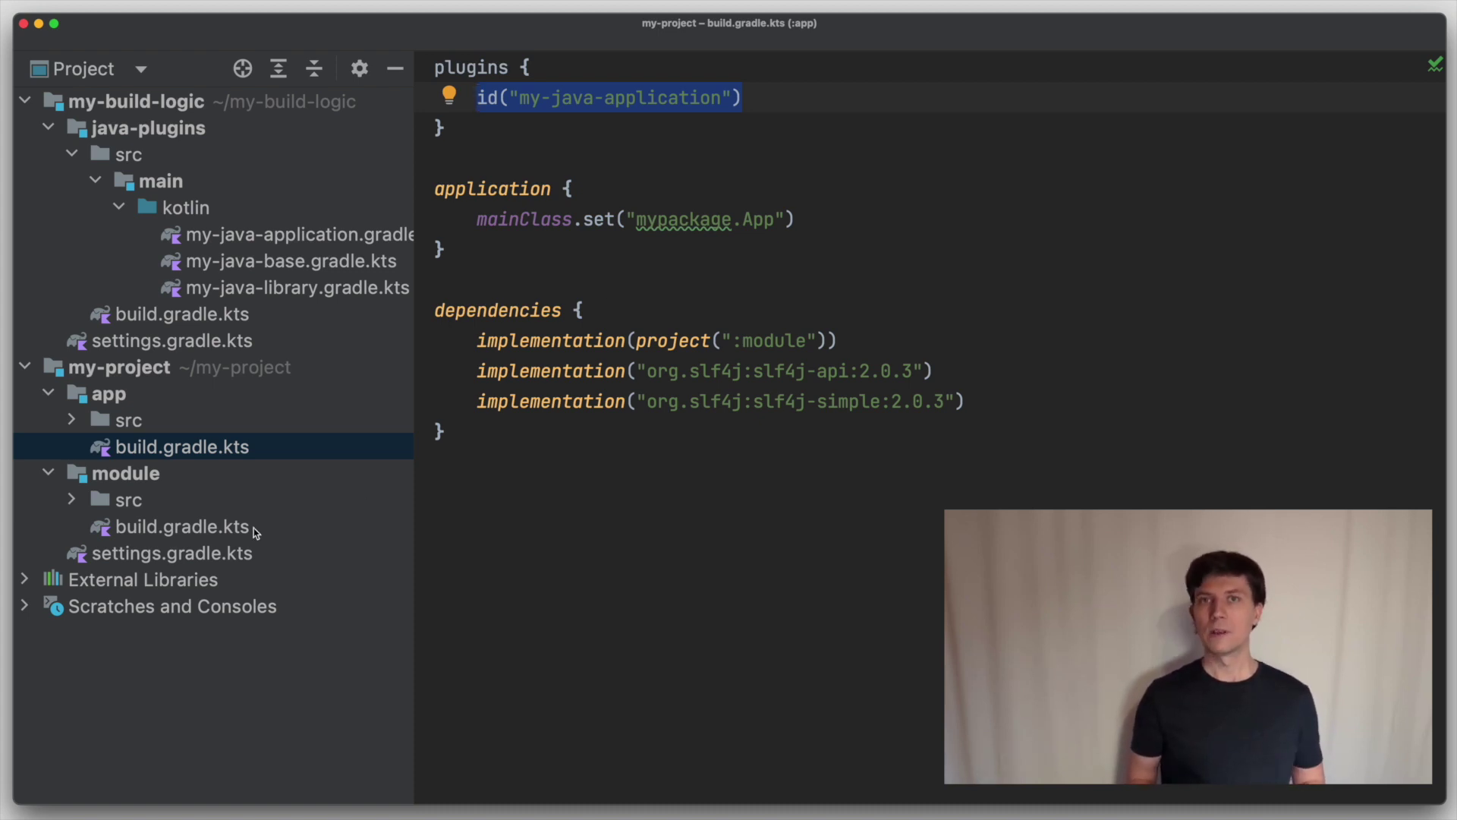
left_click_drag(954, 400, 366, 339)
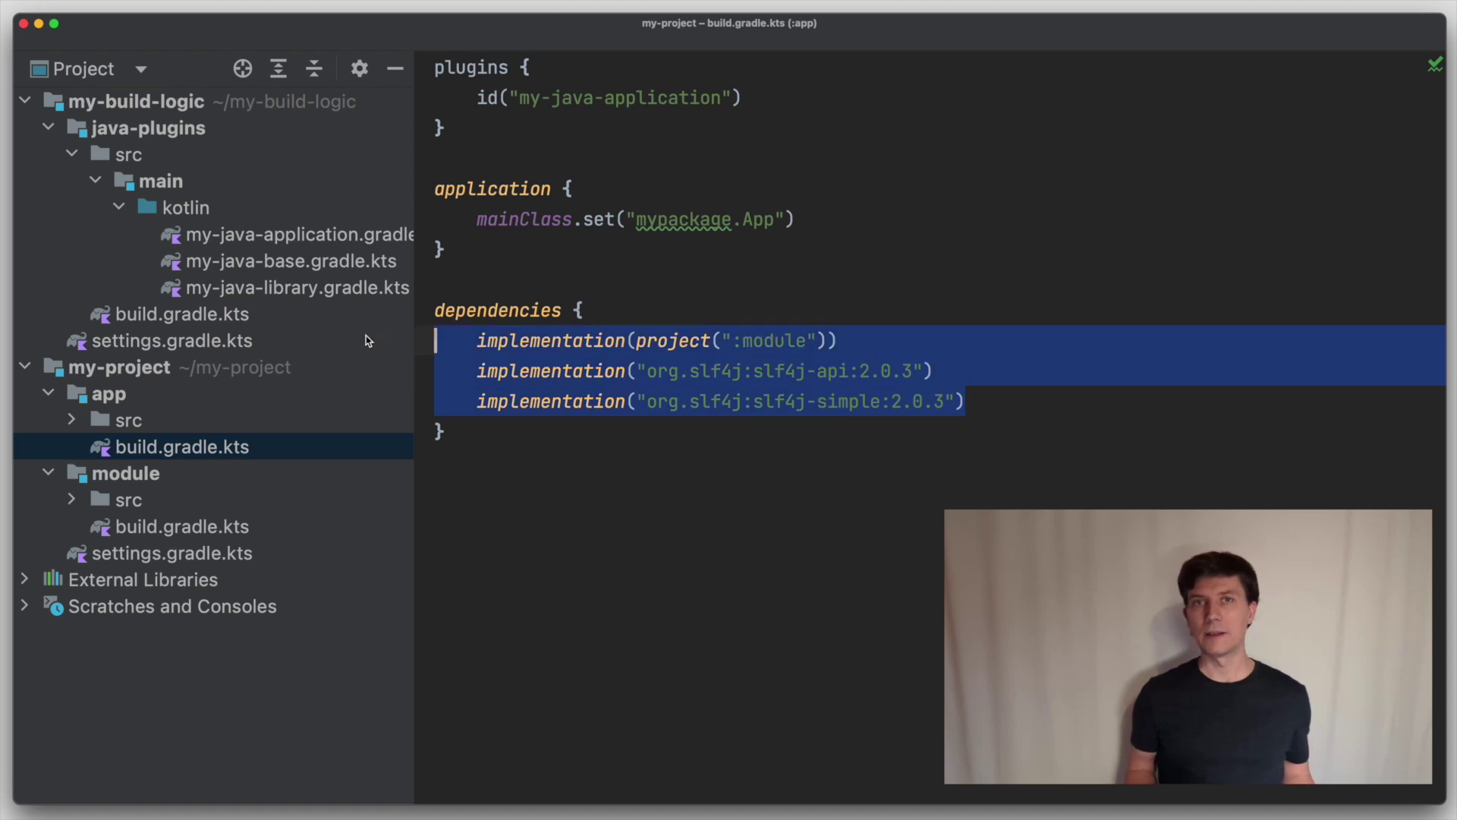
left_click(609, 308)
Step: Review module's api and implementation dependencies and reveal the ModuleA class in its sources
double_click(175, 533)
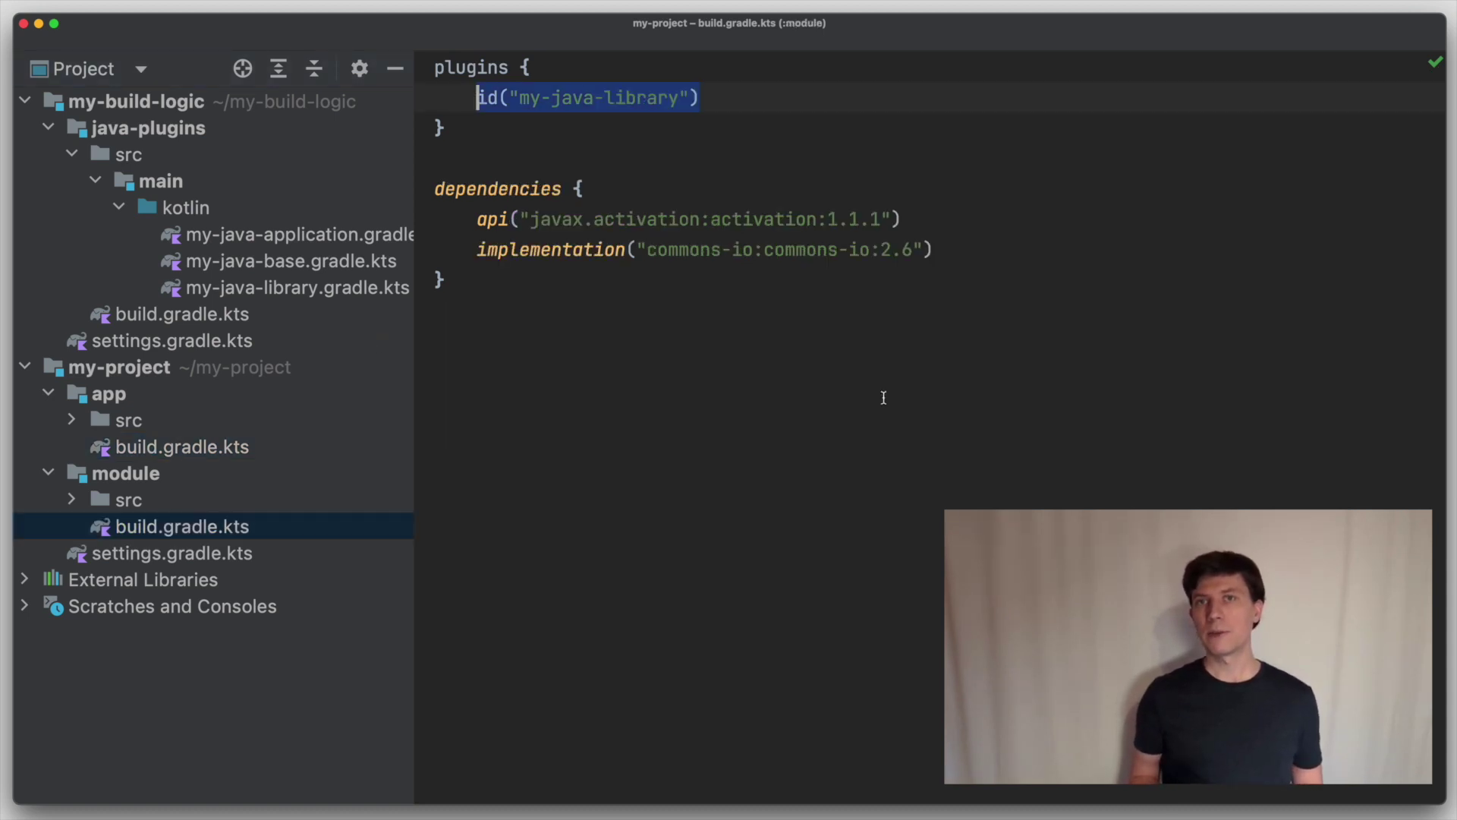
left_click_drag(978, 260, 616, 198)
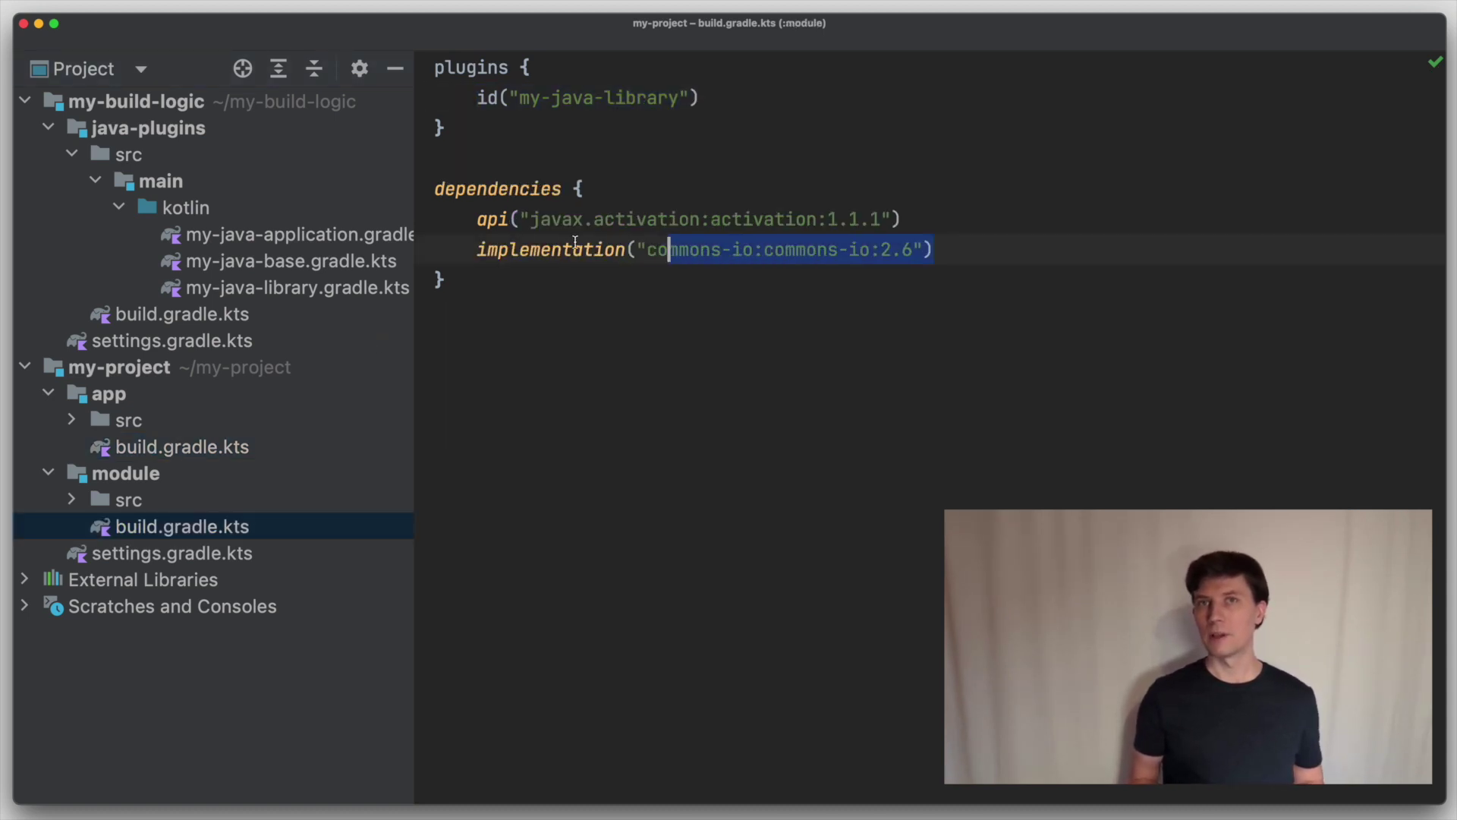
left_click(615, 197)
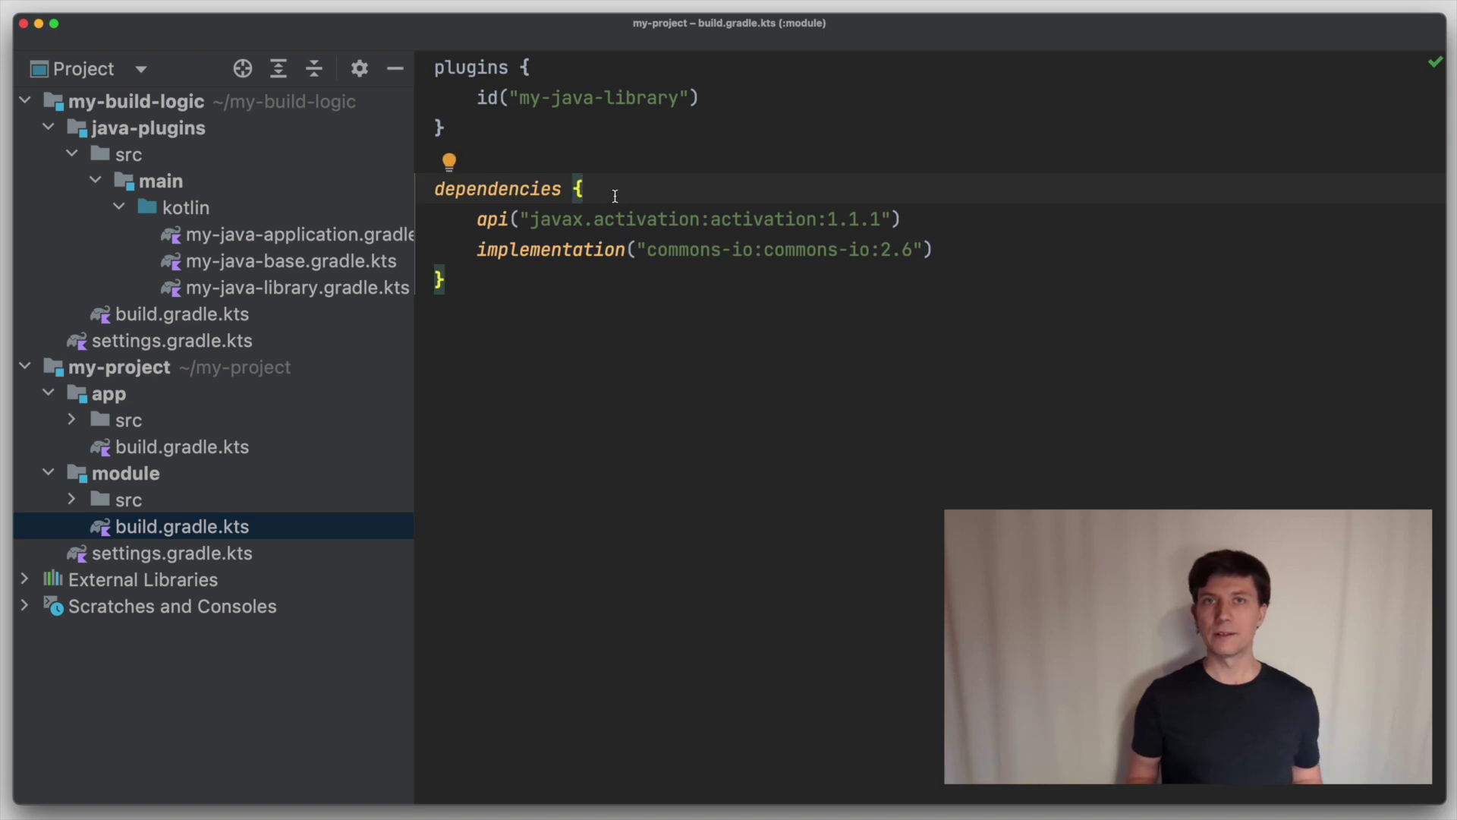
left_click(451, 317)
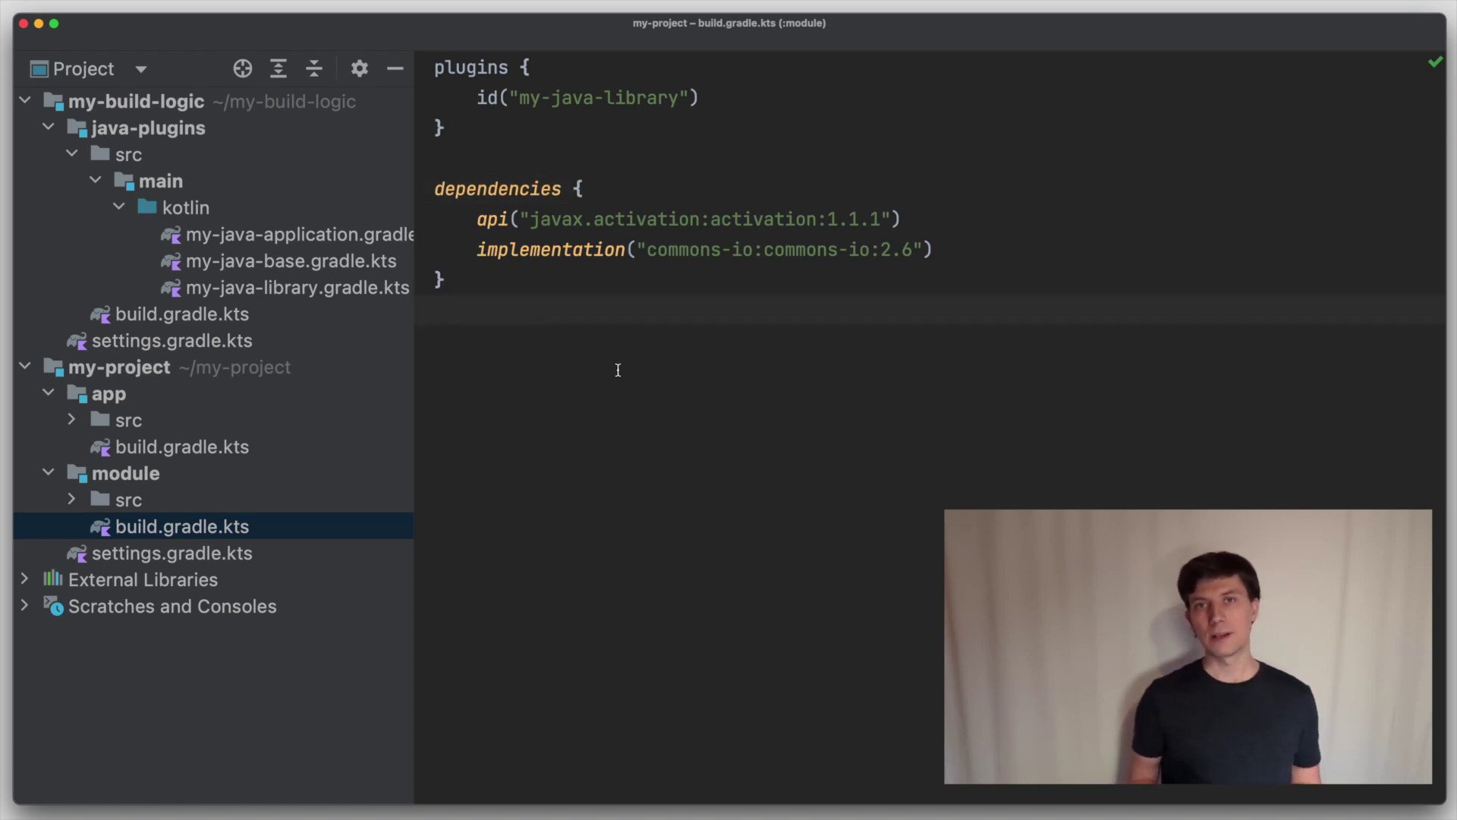
left_click(70, 498)
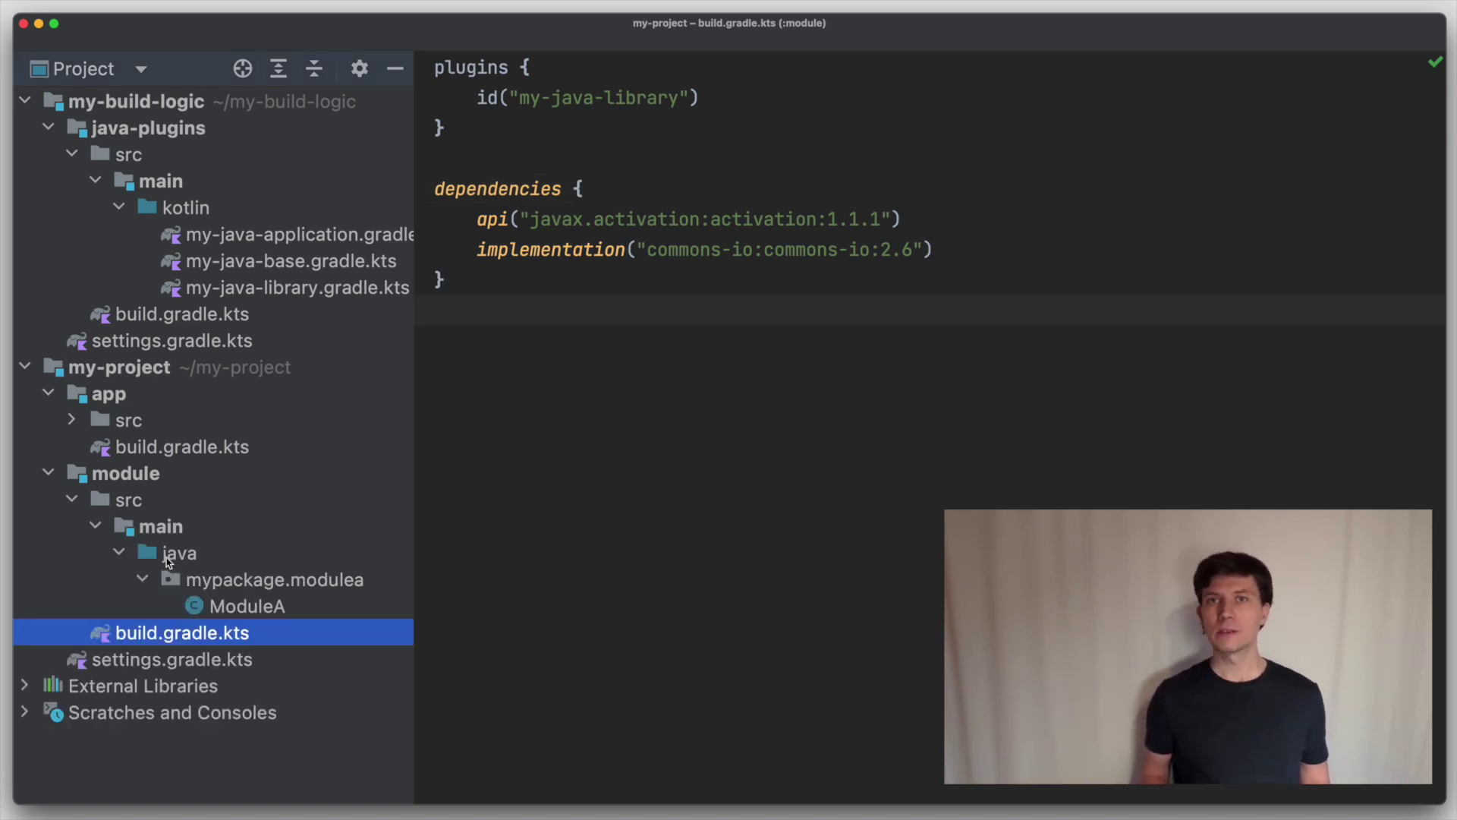
Step: Review ModuleA's MimeType import and parameter against the javax.activation api dependency
double_click(220, 607)
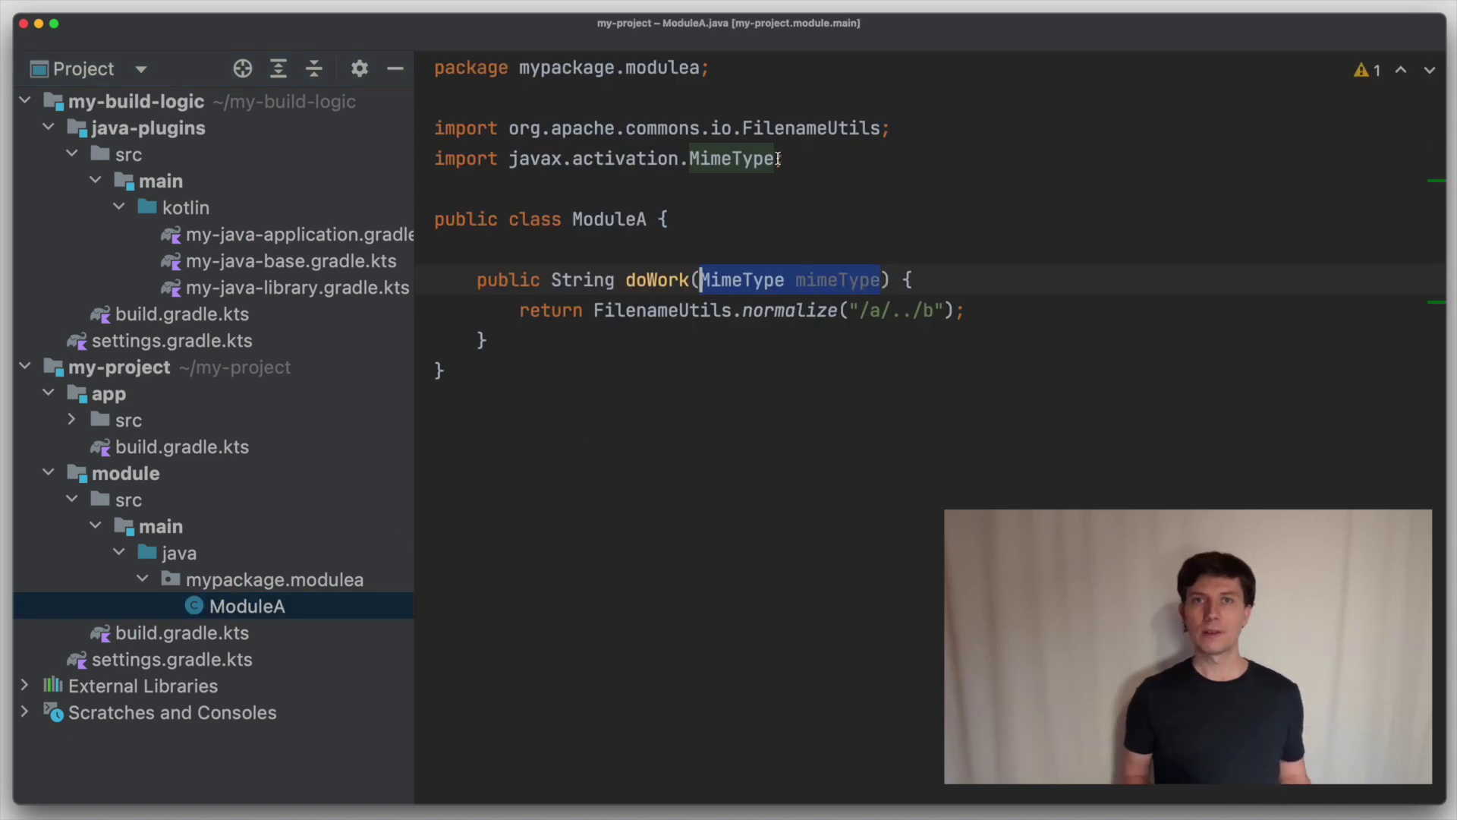
left_click_drag(775, 158, 508, 159)
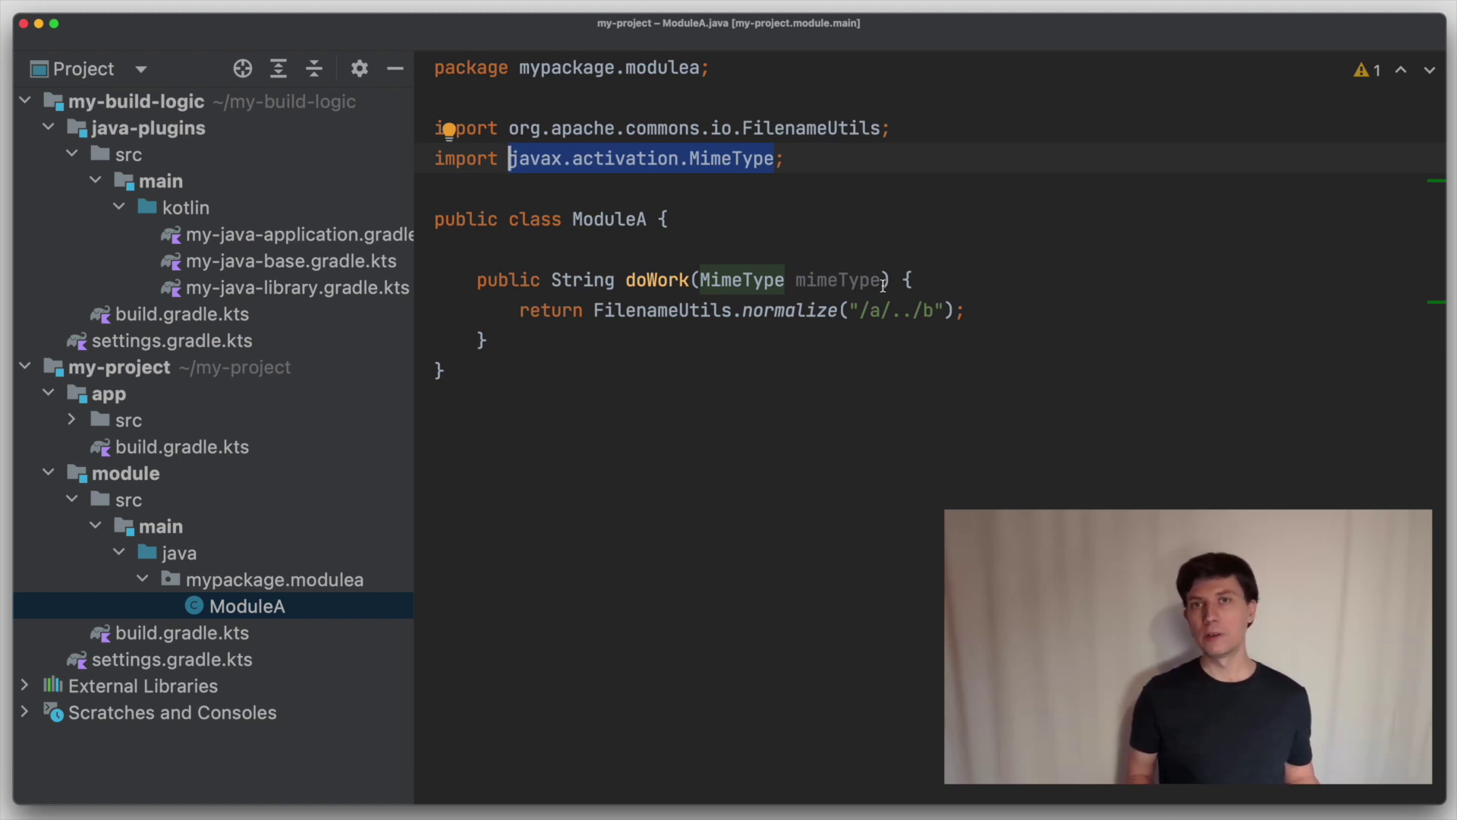
left_click_drag(887, 280, 698, 280)
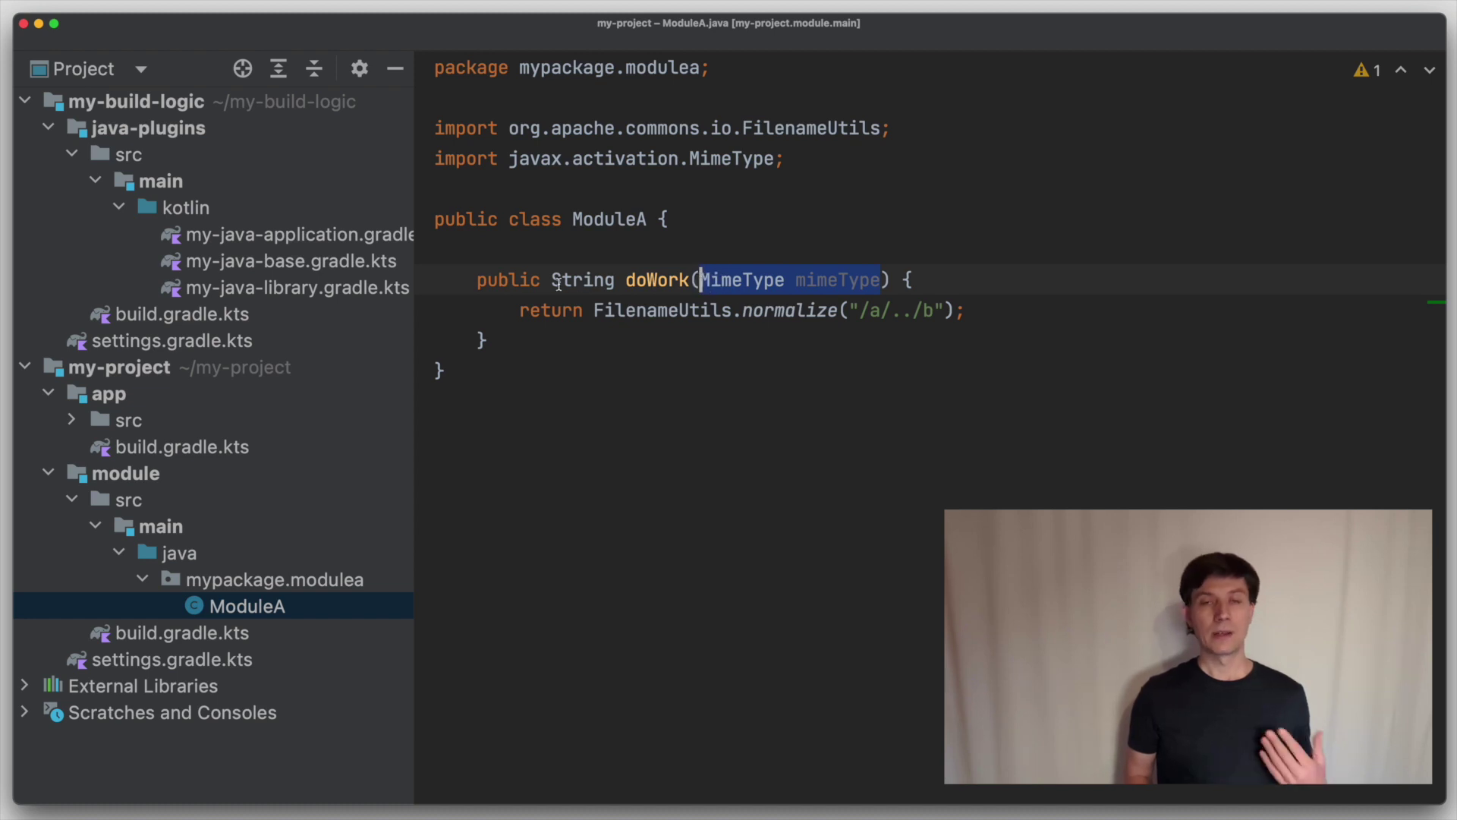
double_click(516, 279)
double_click(474, 222)
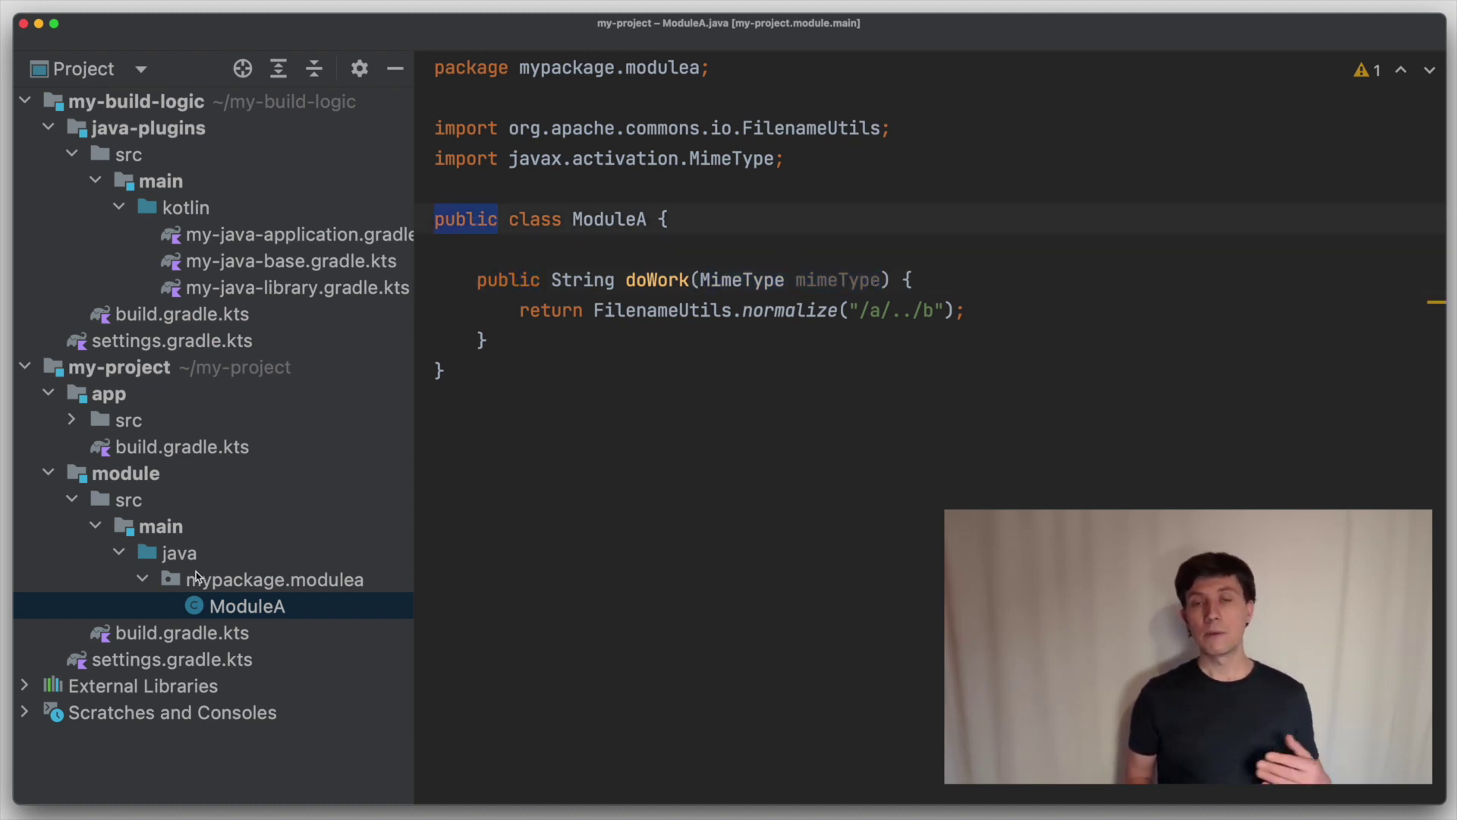
double_click(182, 632)
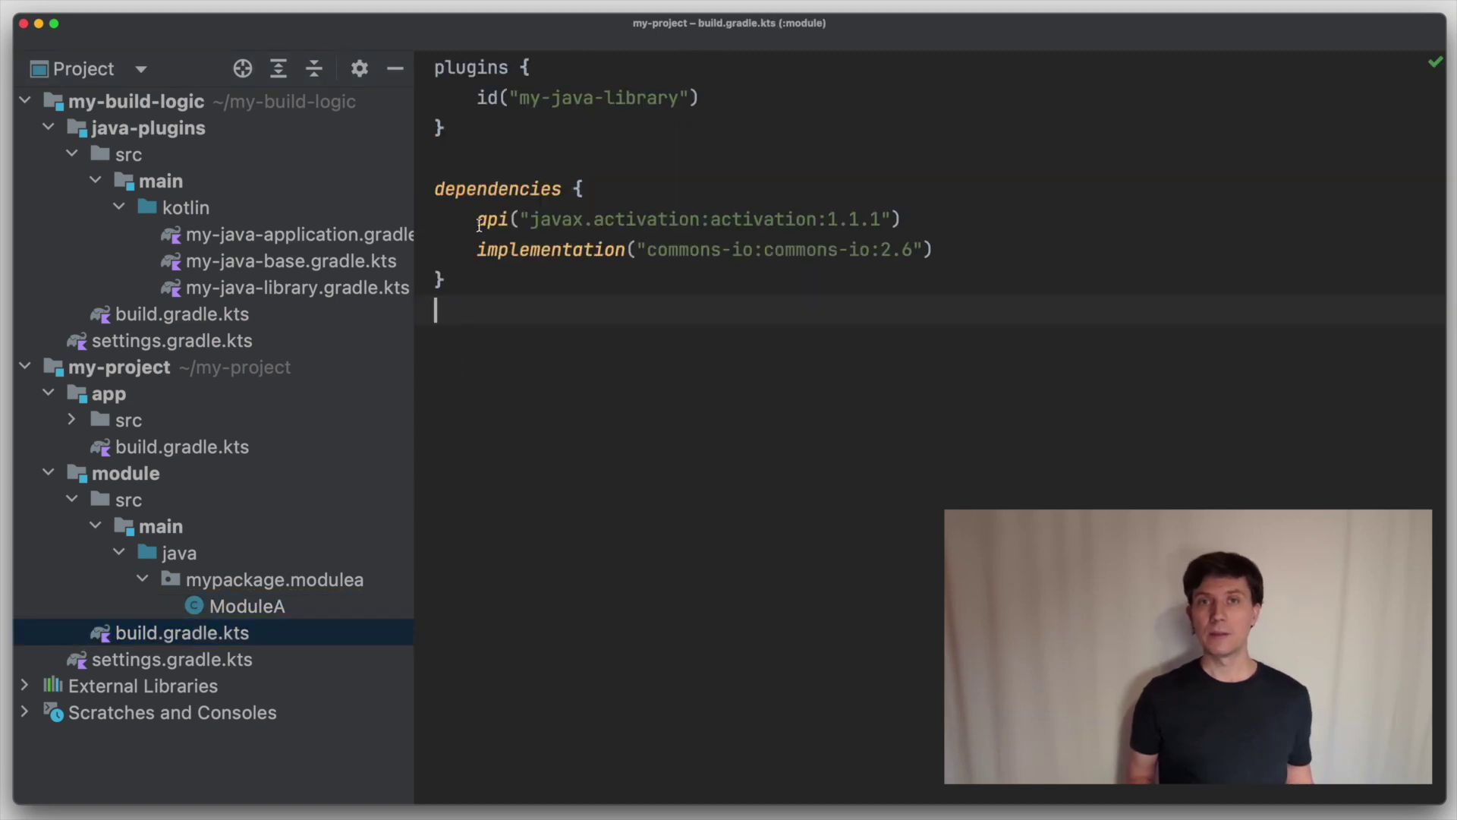
left_click_drag(478, 221, 923, 223)
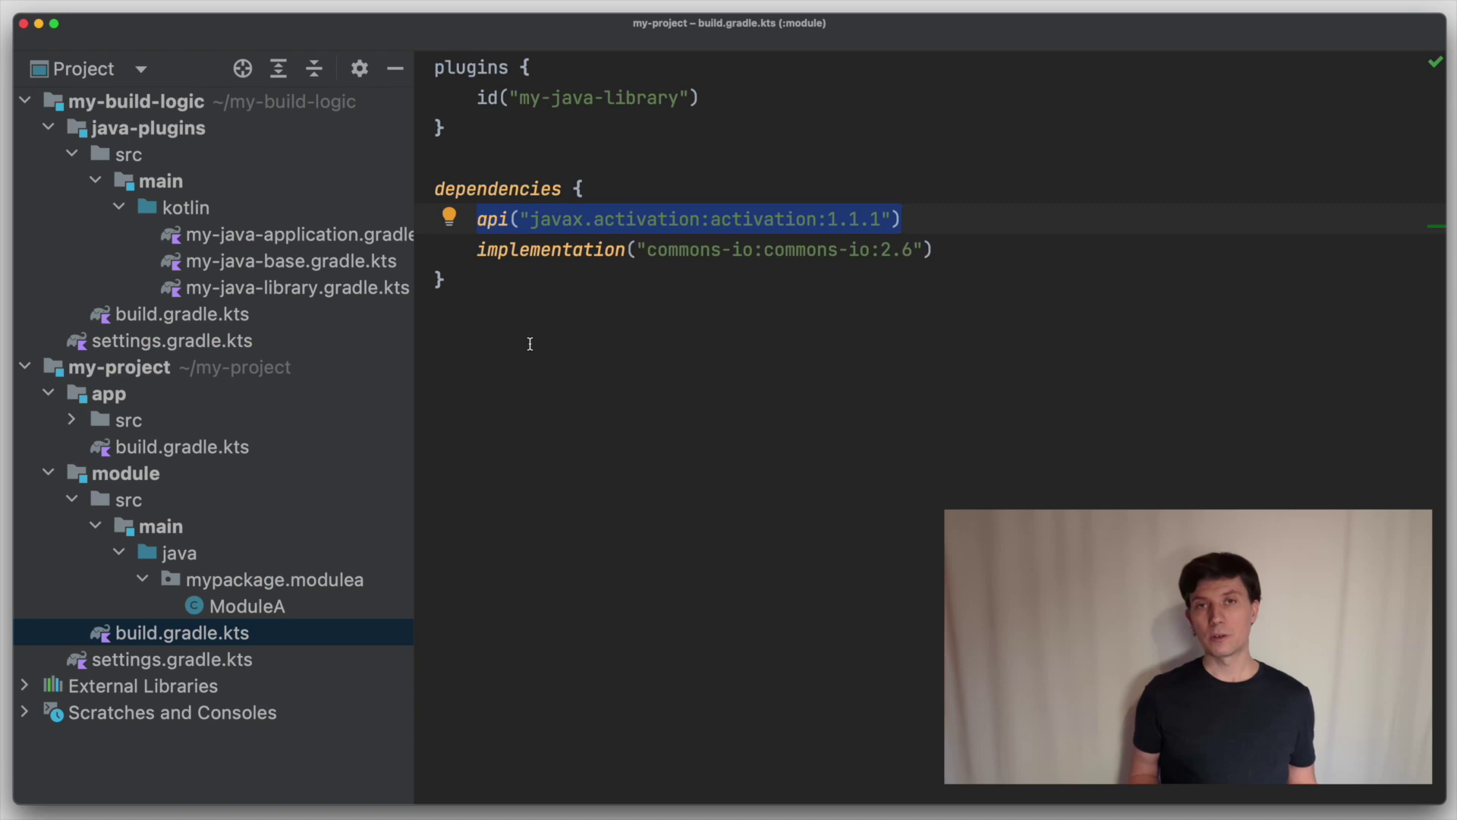
Step: Move MimeType from doWork's parameters to a new local MimeType created in the method body
double_click(247, 606)
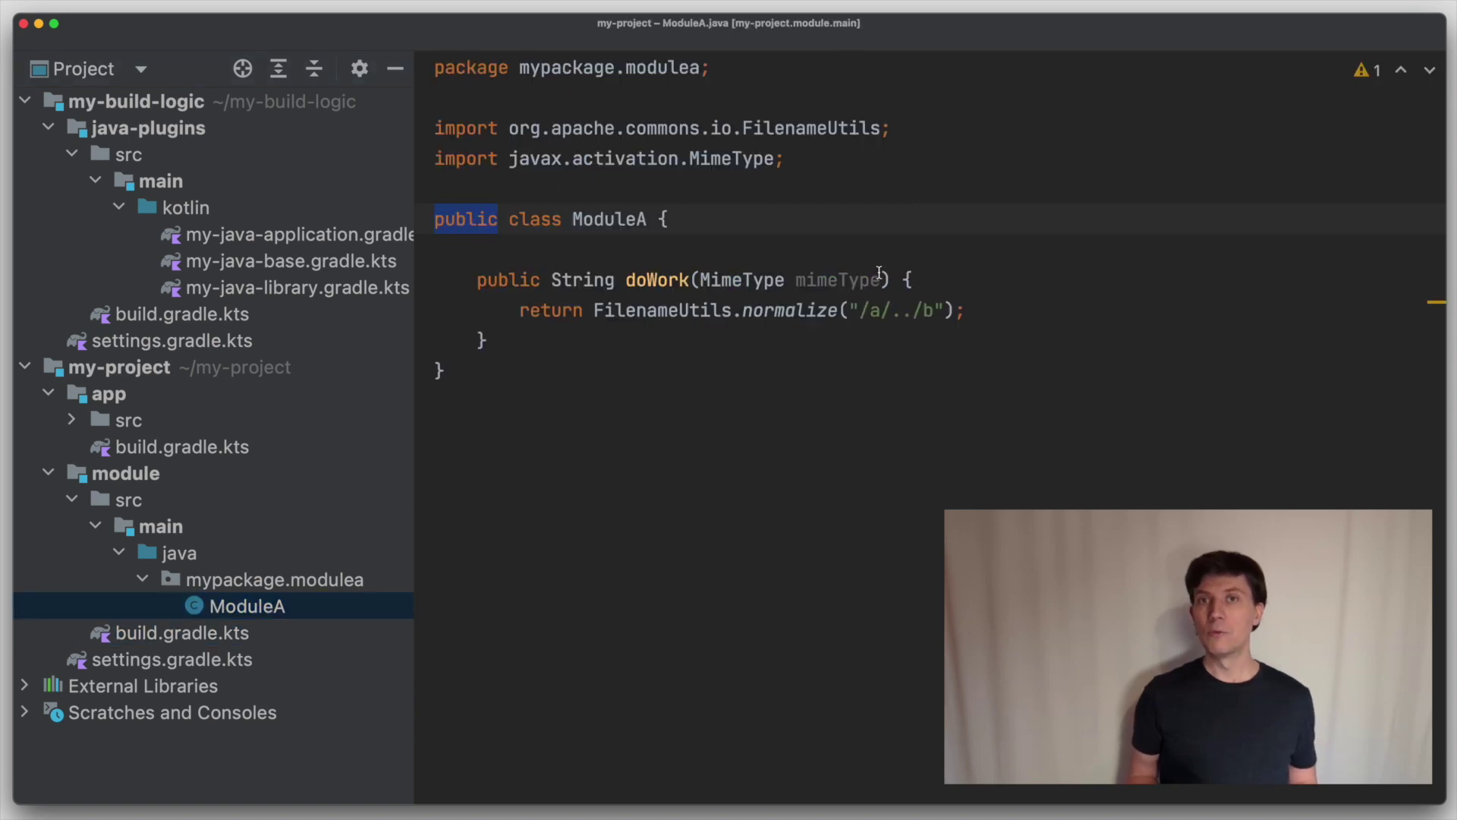
left_click_drag(881, 279, 710, 279)
key("ctrl+x")
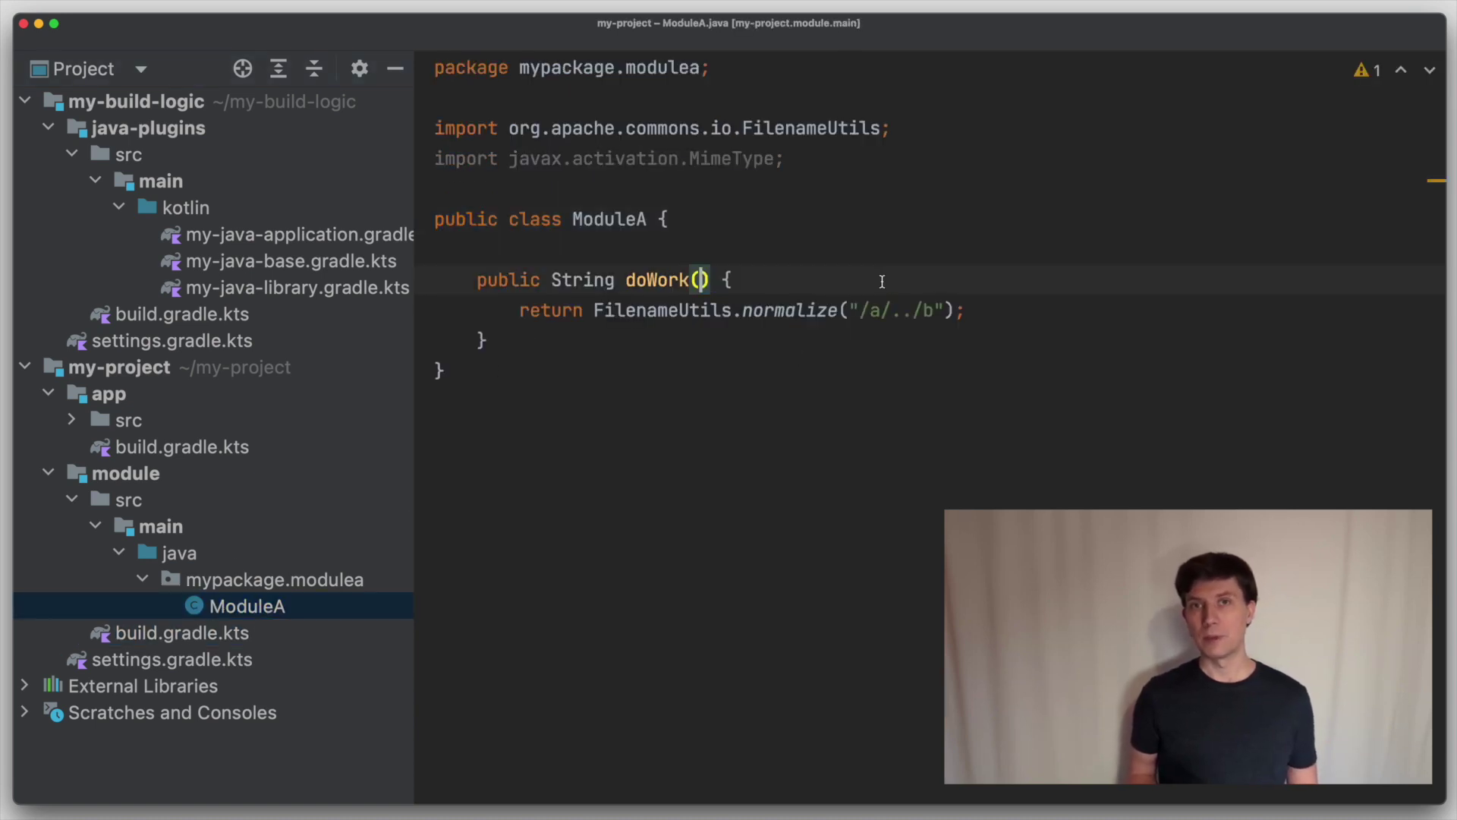
key("End")
key("Return")
key("ctrl+v")
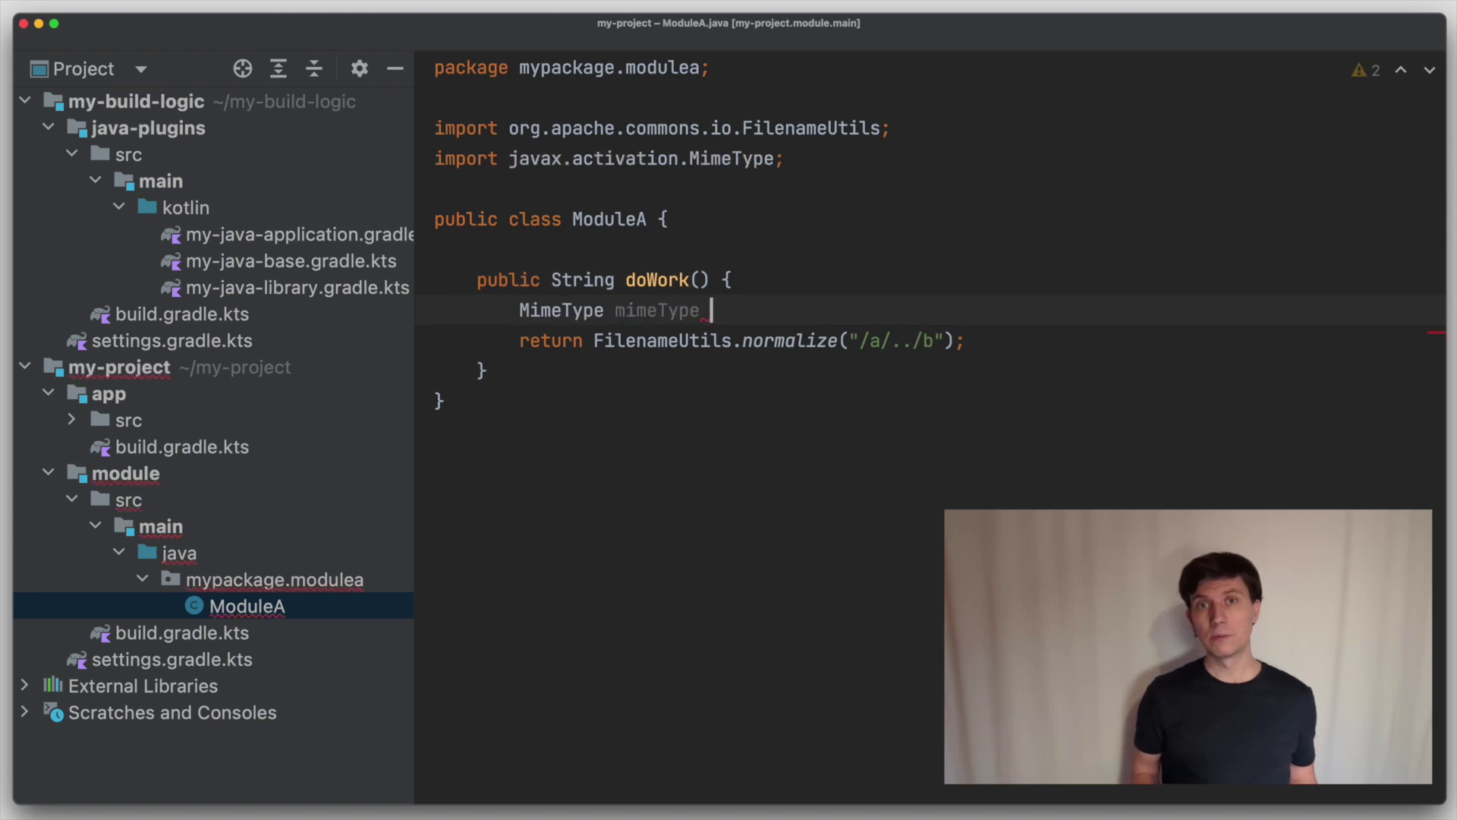
type("= new M")
key("Return")
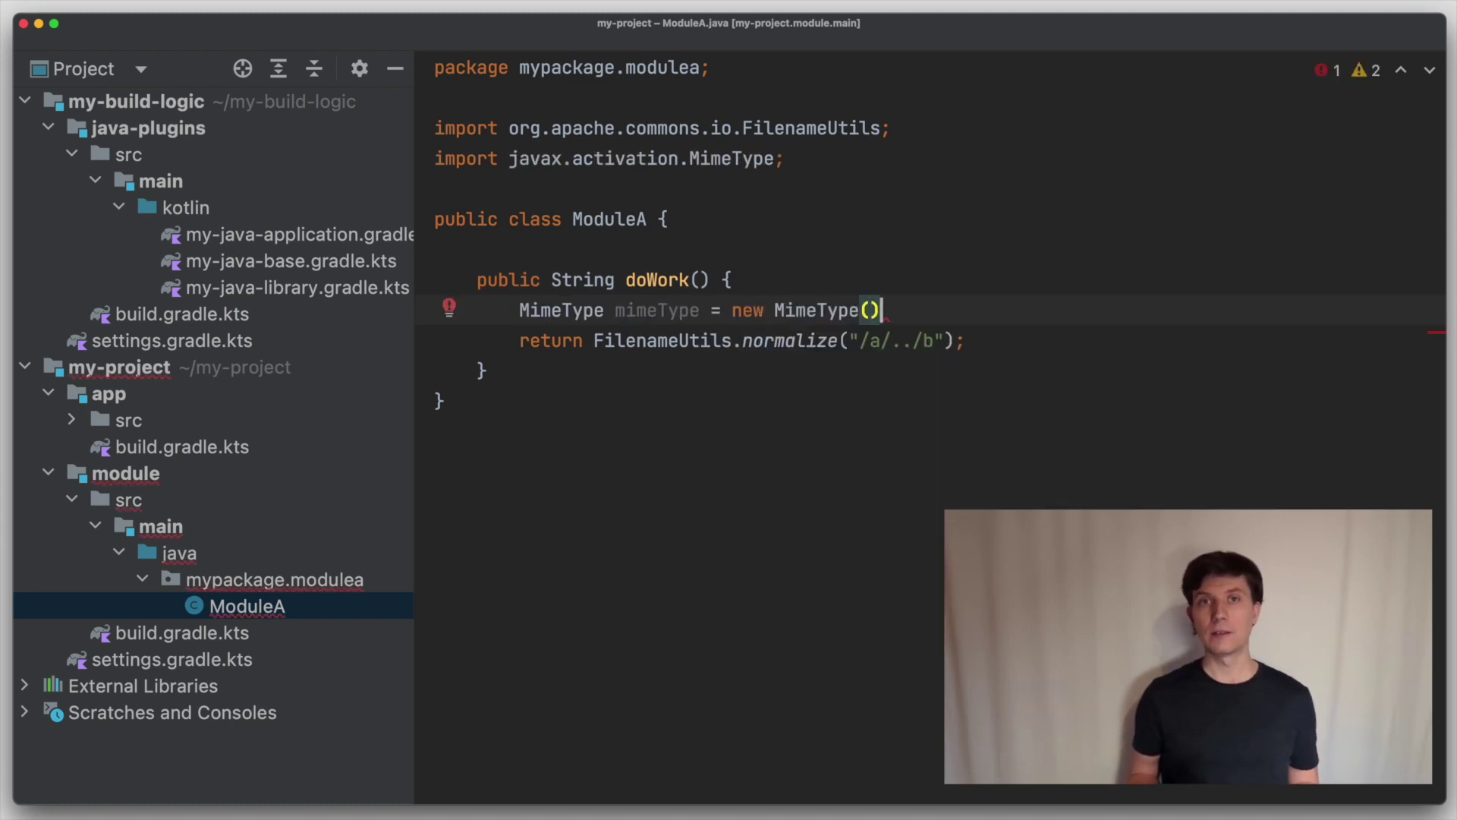
type(";")
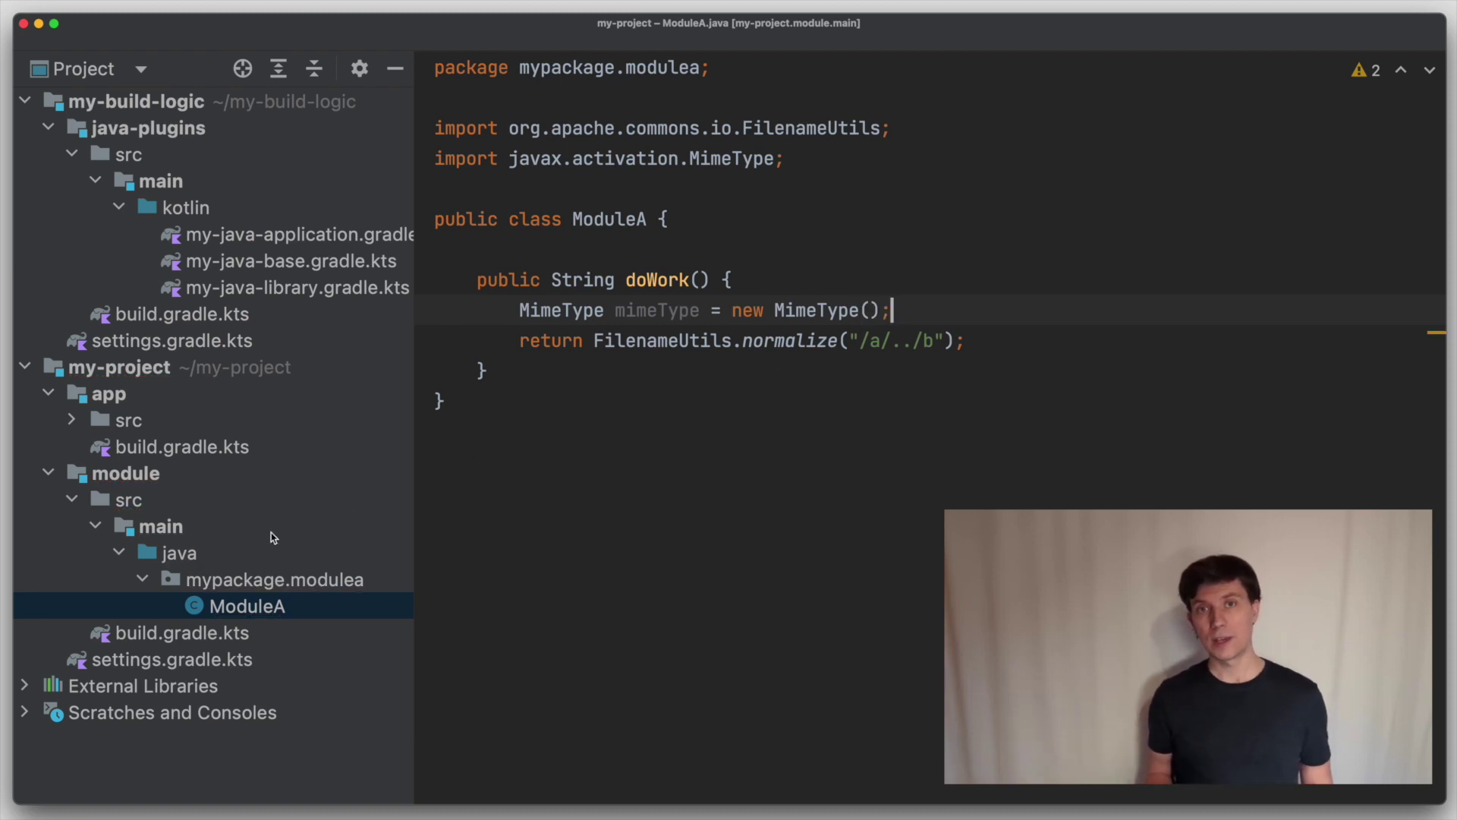
double_click(152, 633)
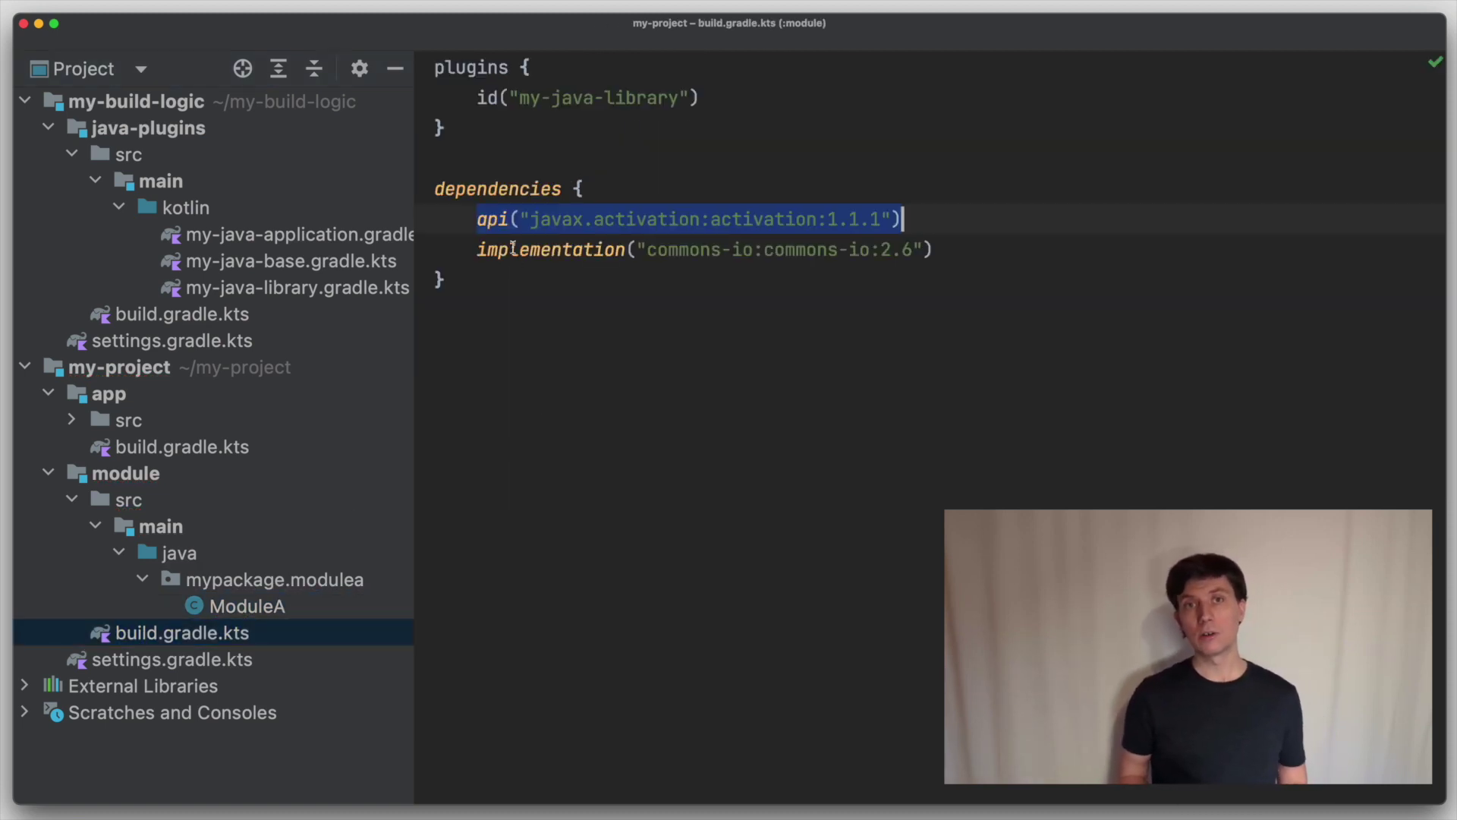
double_click(491, 218)
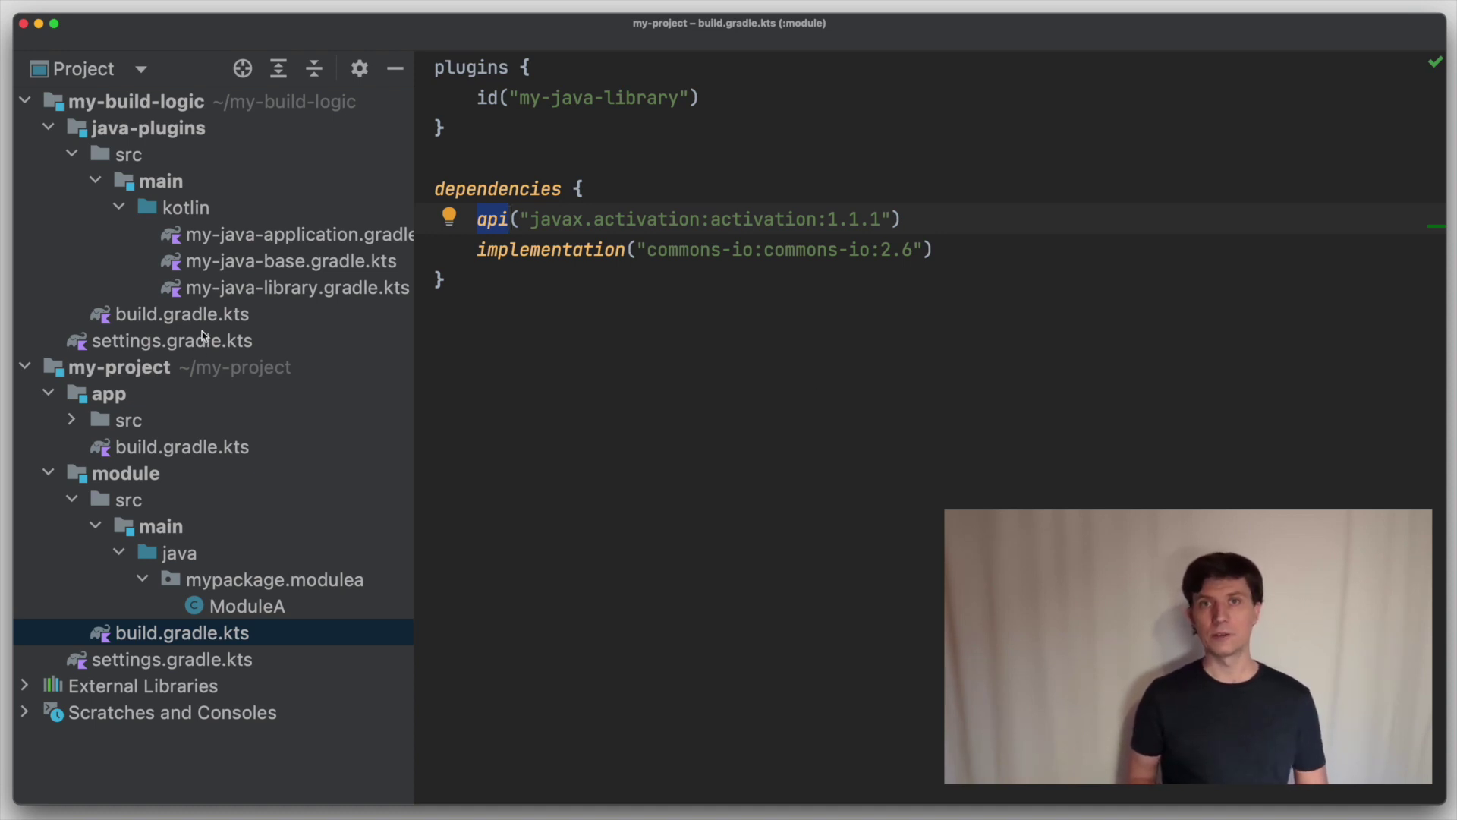
Step: Add implementation dependency on com.autonomousapps:dependency-analysis-gradle-plugin:1.18.0 to the java-plugins build script
double_click(174, 315)
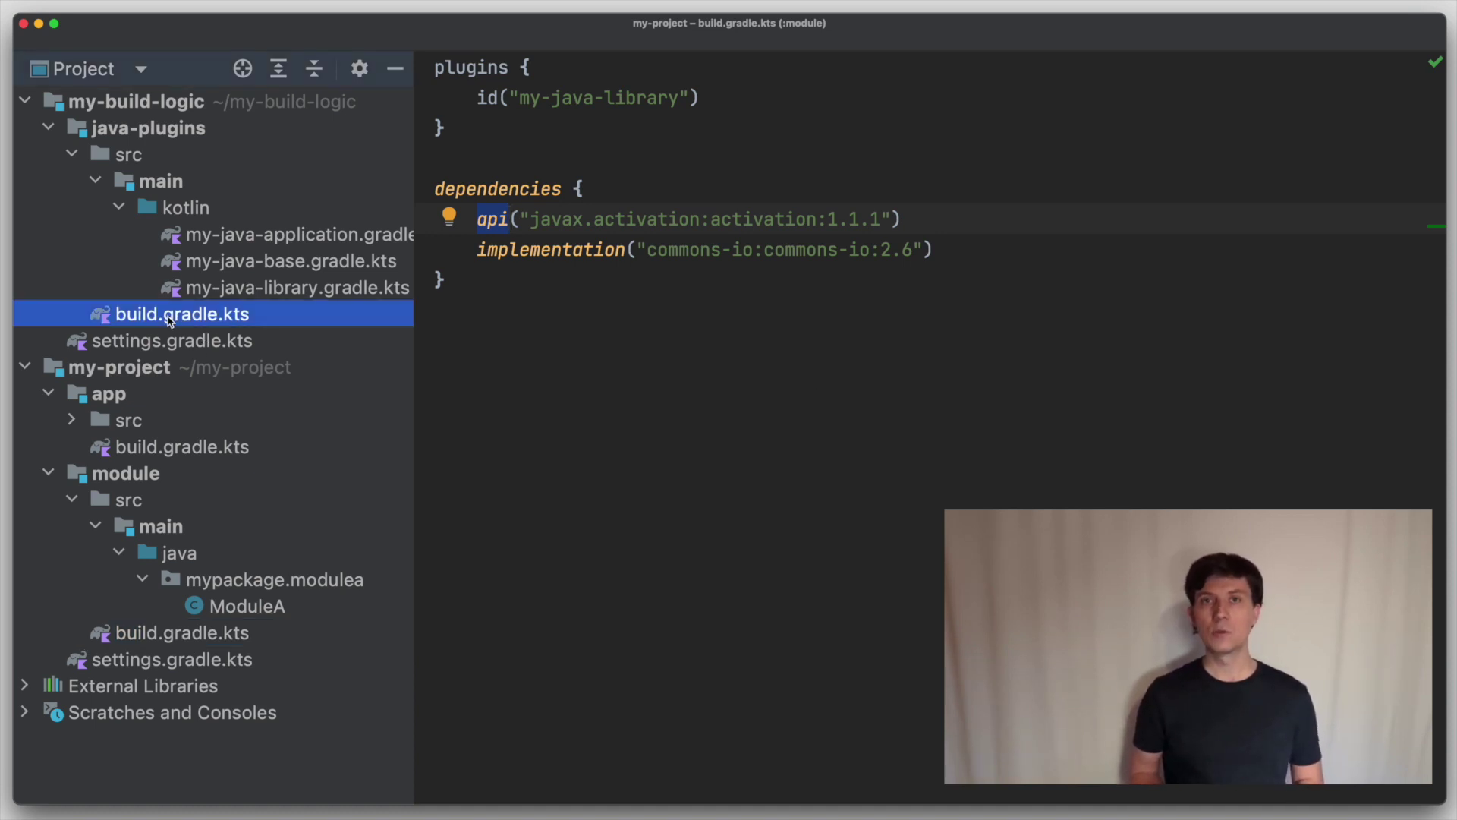
key("Return")
type("depen")
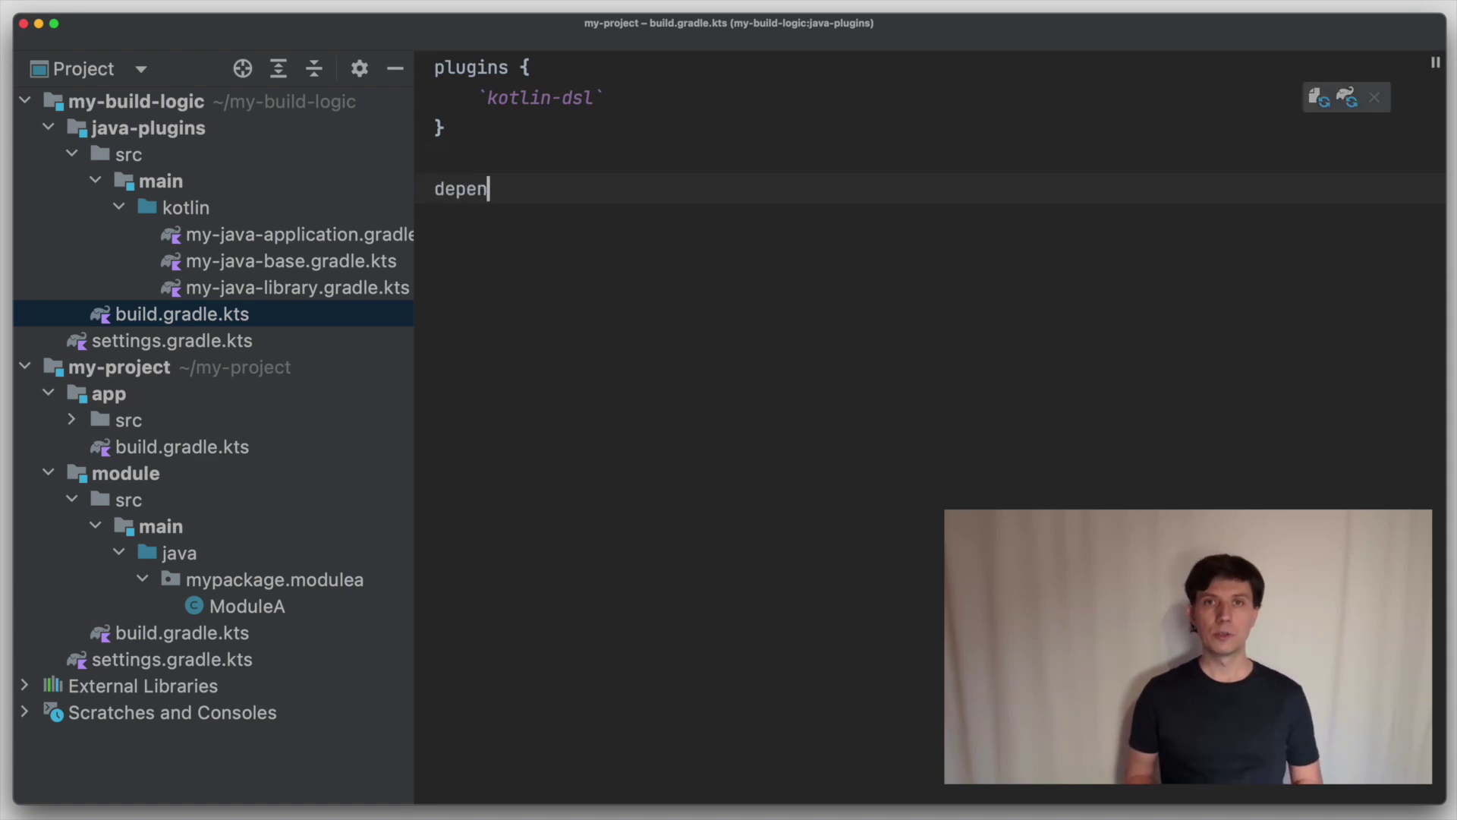
type("dencies {")
key("Return")
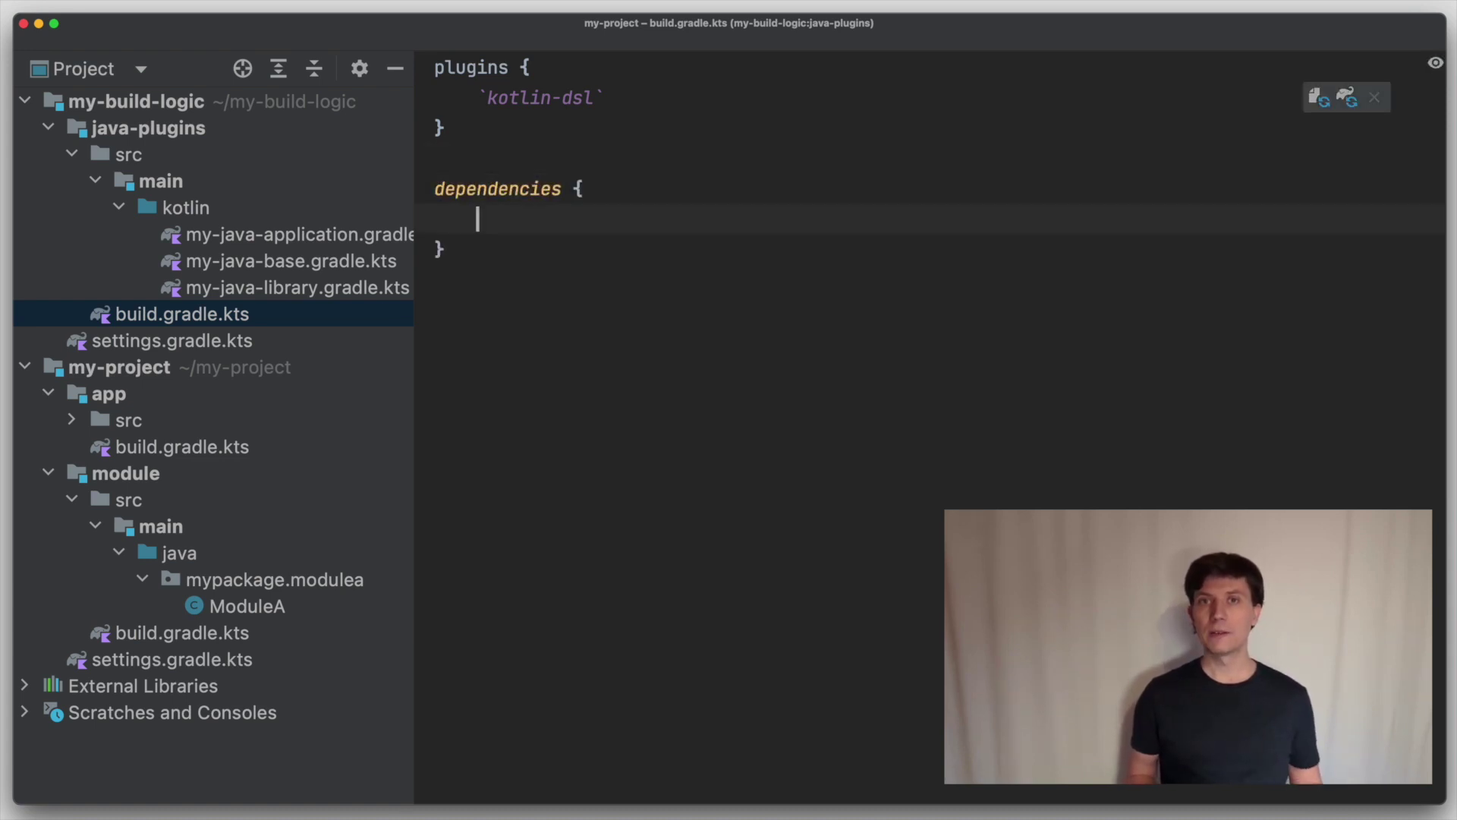
type("impleme")
key("Return")
type("\"com.autonomousapps")
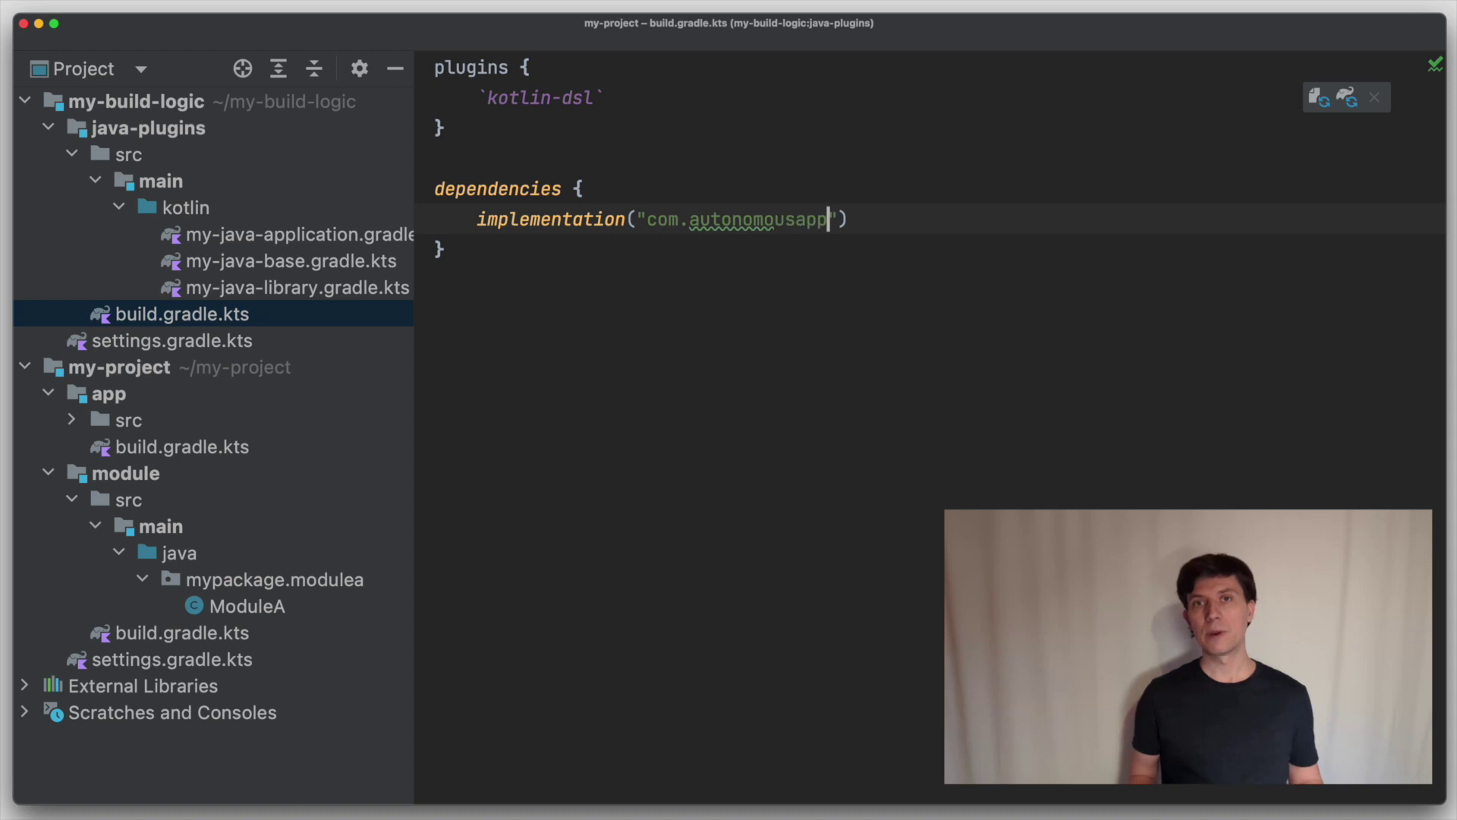
type(":dependency-analysis-gradle-")
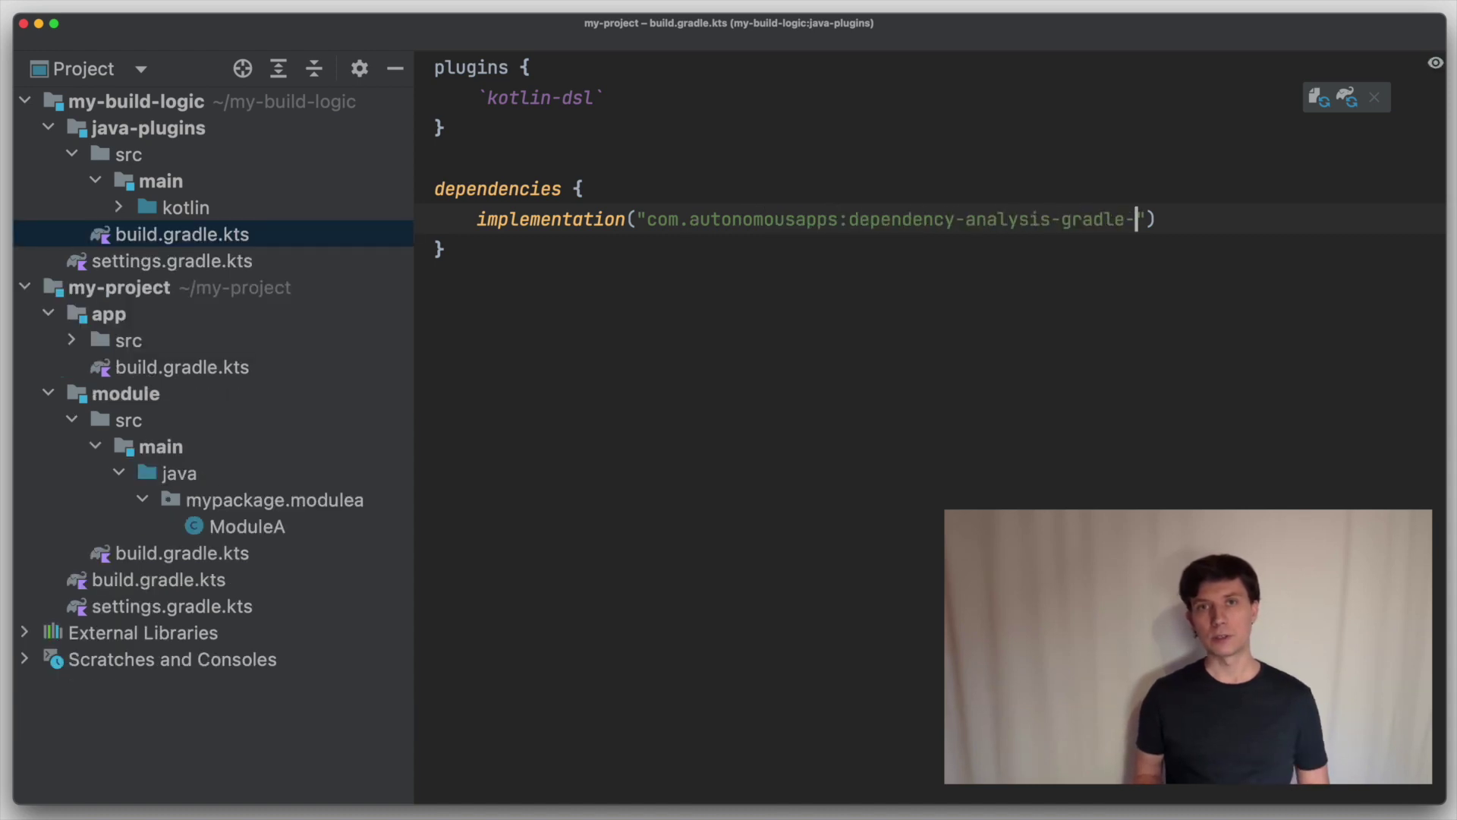
type("plugin:1.")
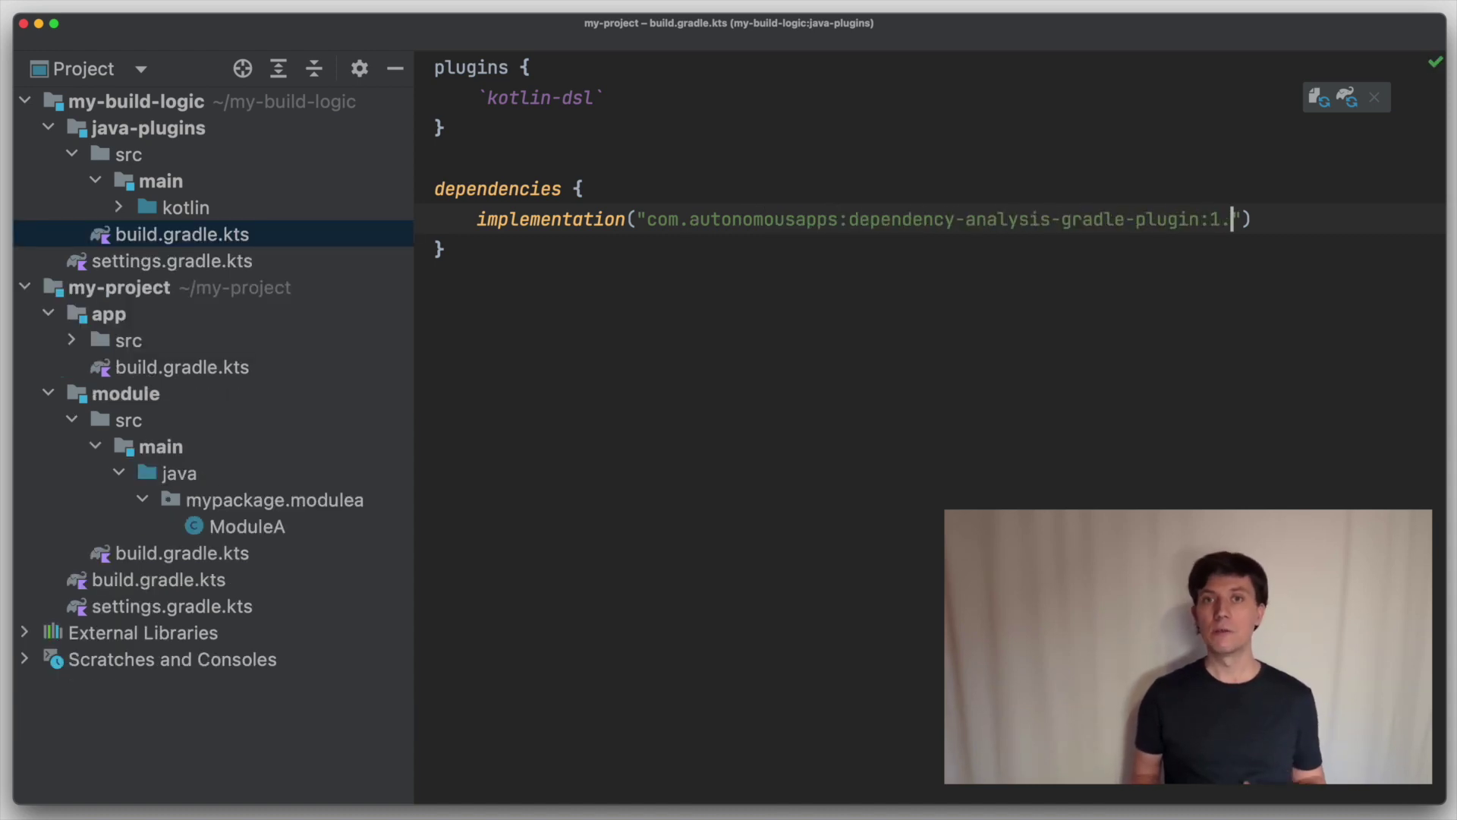
type("18.0")
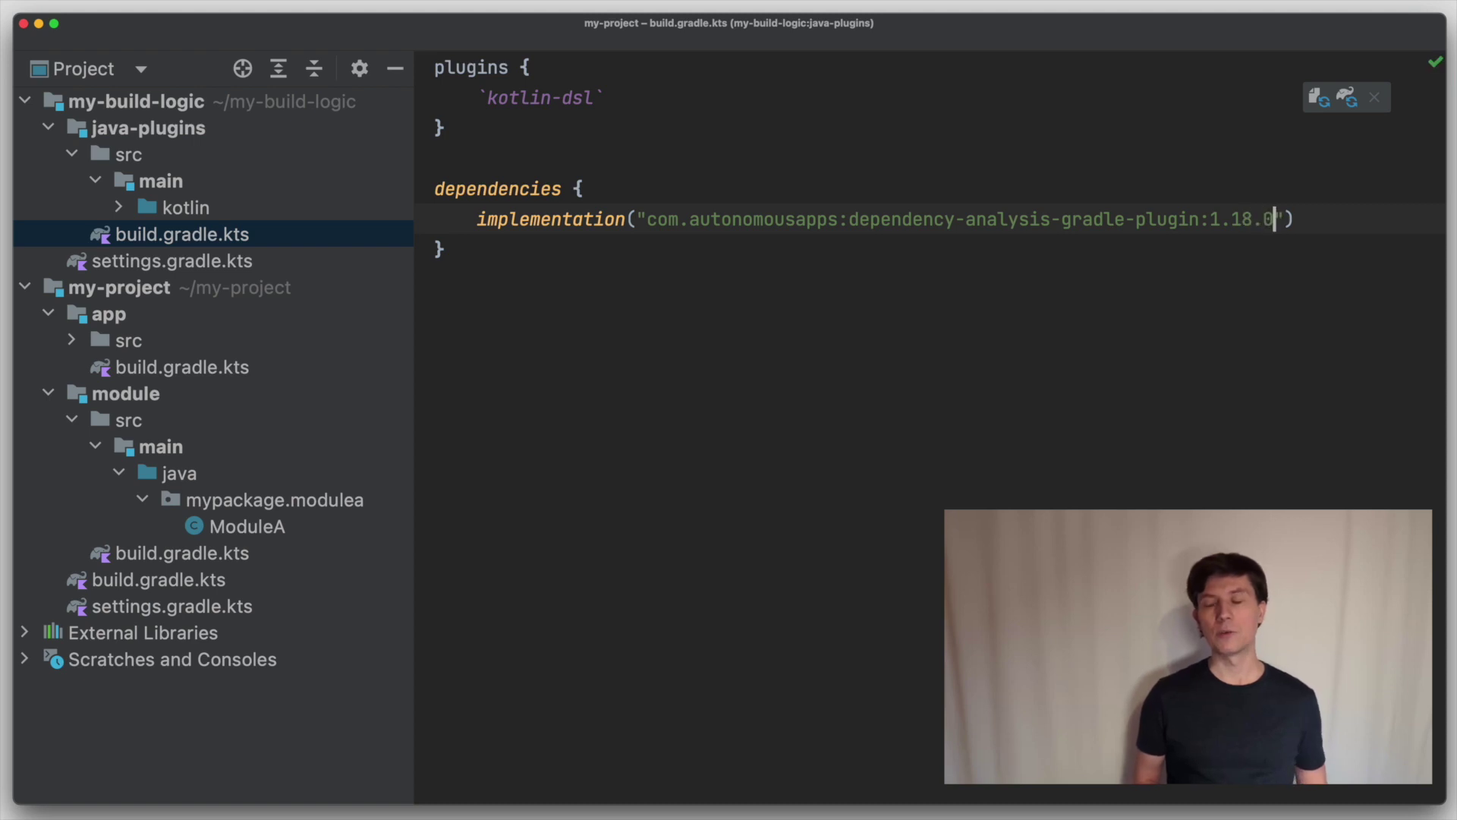
left_click(778, 344)
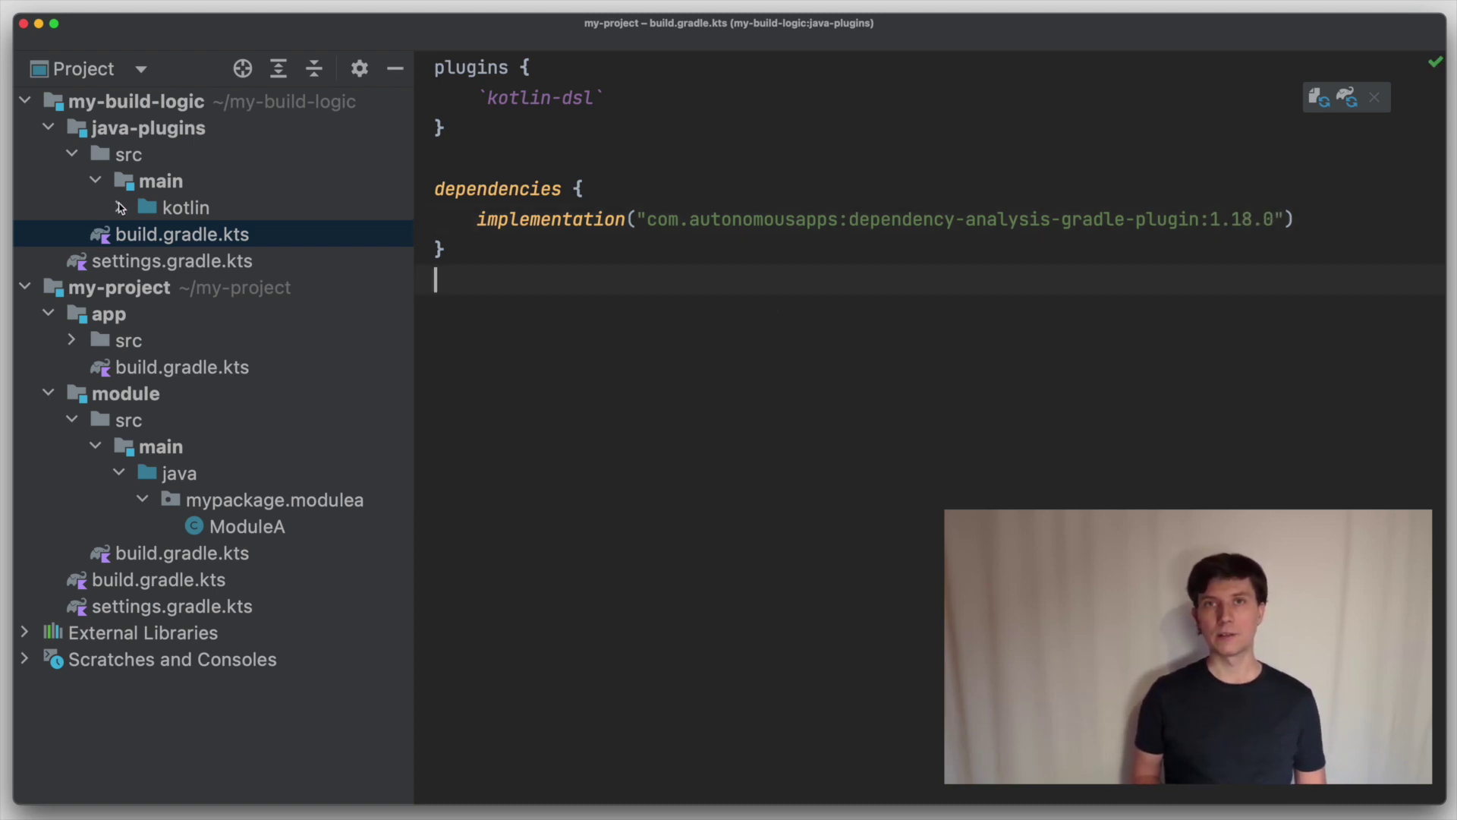
left_click(120, 208)
right_click(207, 207)
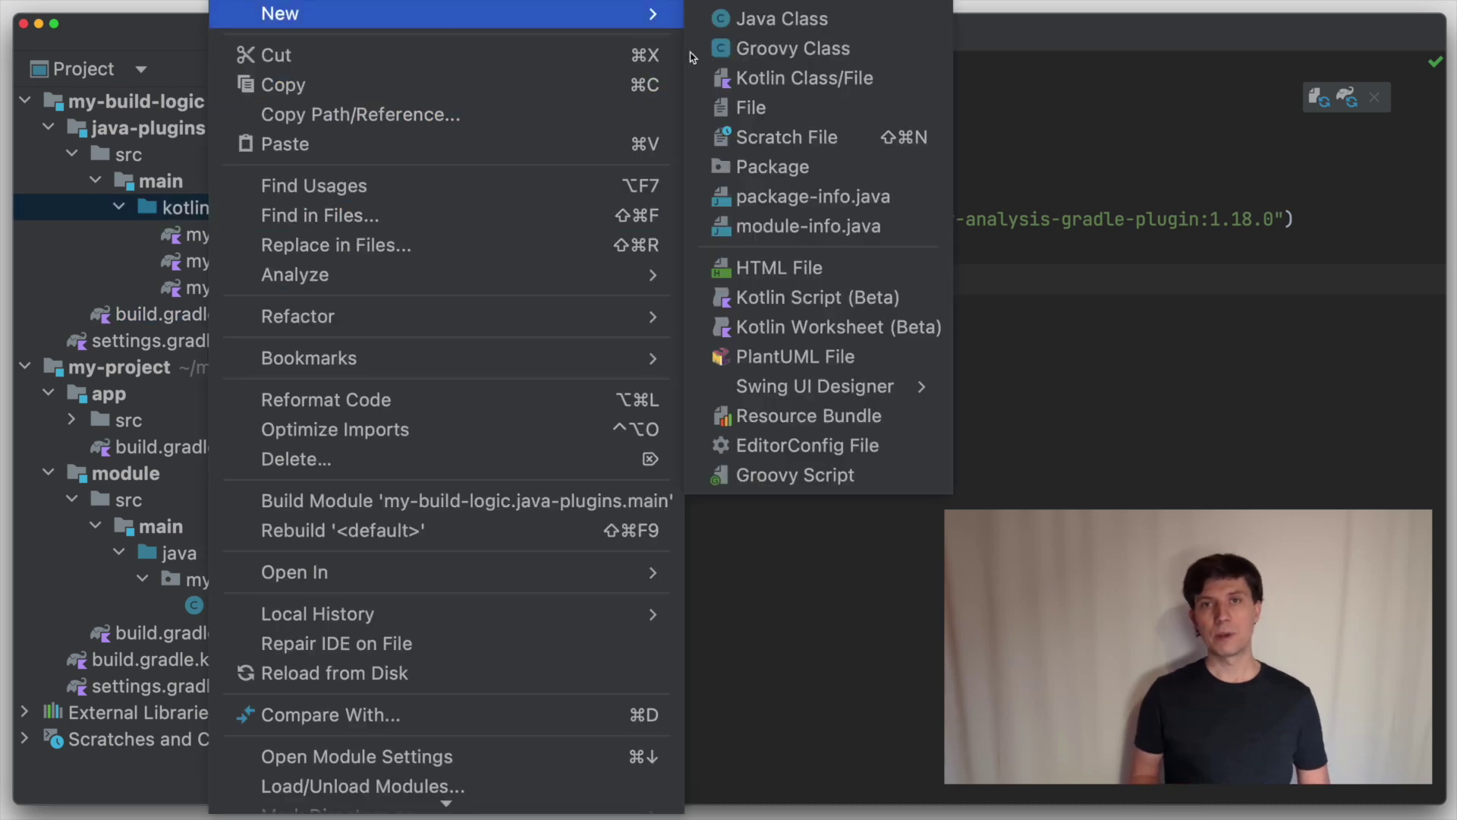
Step: Create my-root.gradle.kts applying the com.autonomousapps.dependency-analysis plugin id
left_click(715, 105)
type("m")
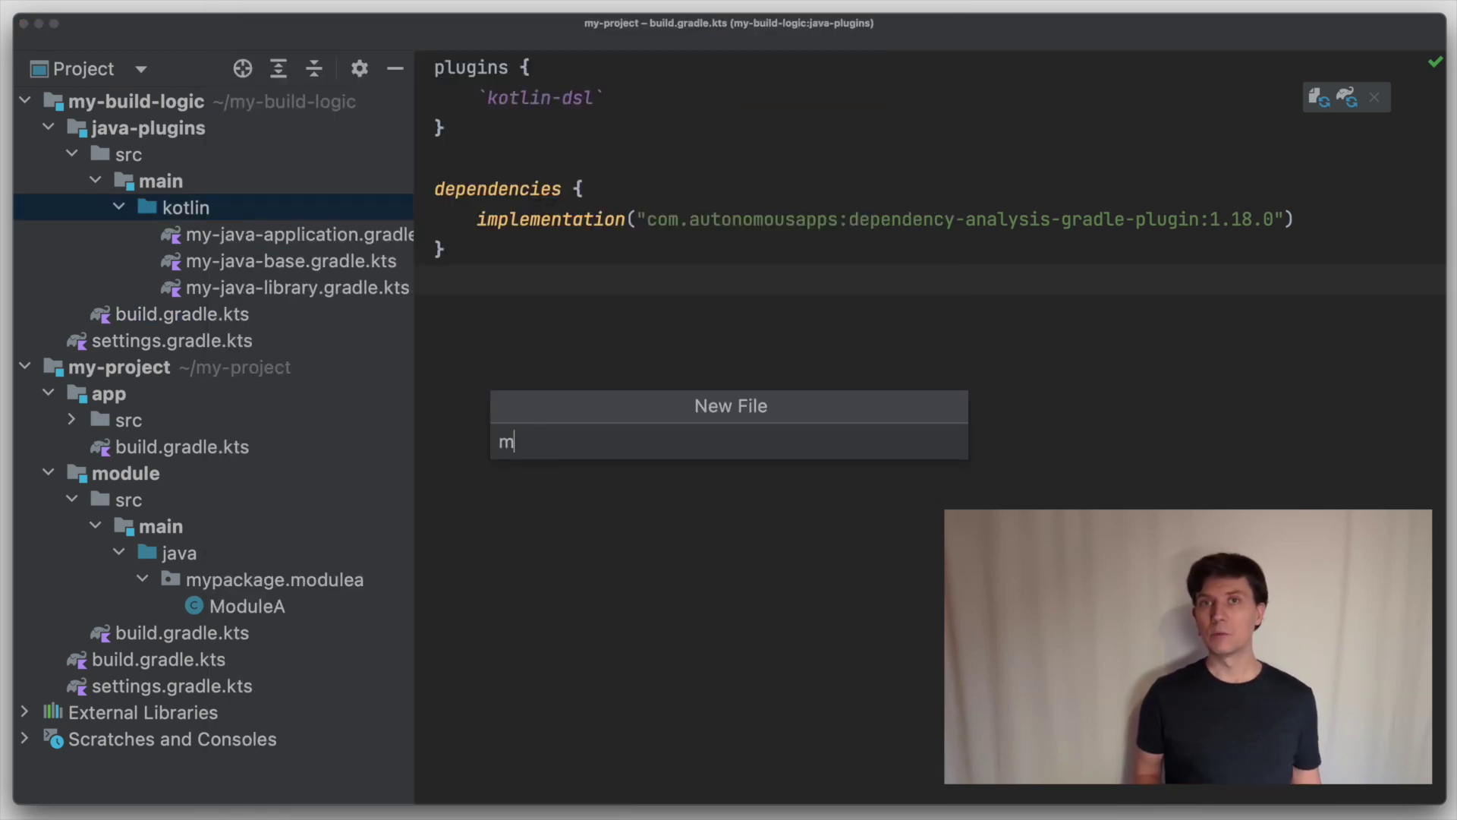
type("y-root")
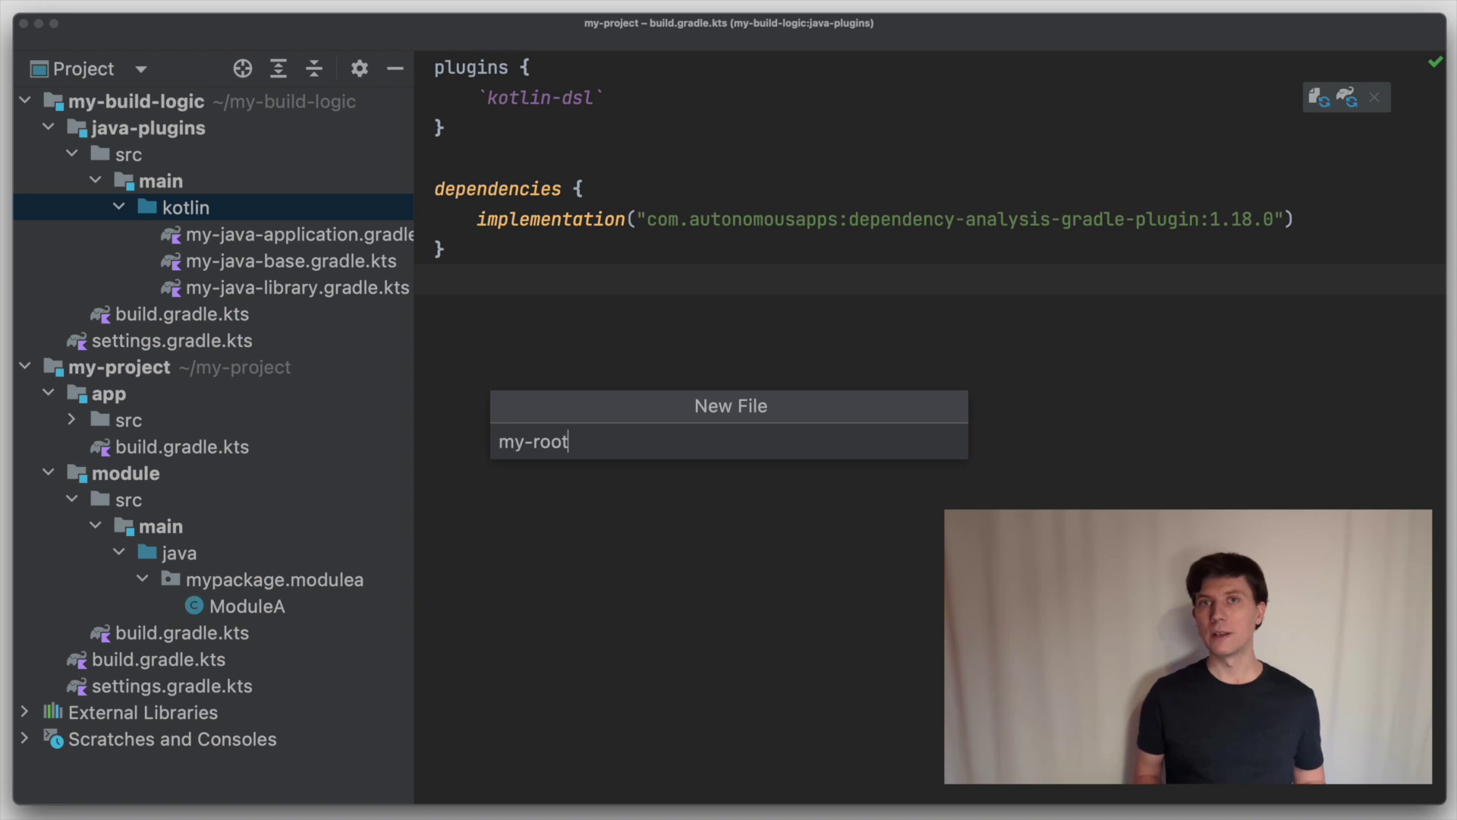
type(".gradle.kts")
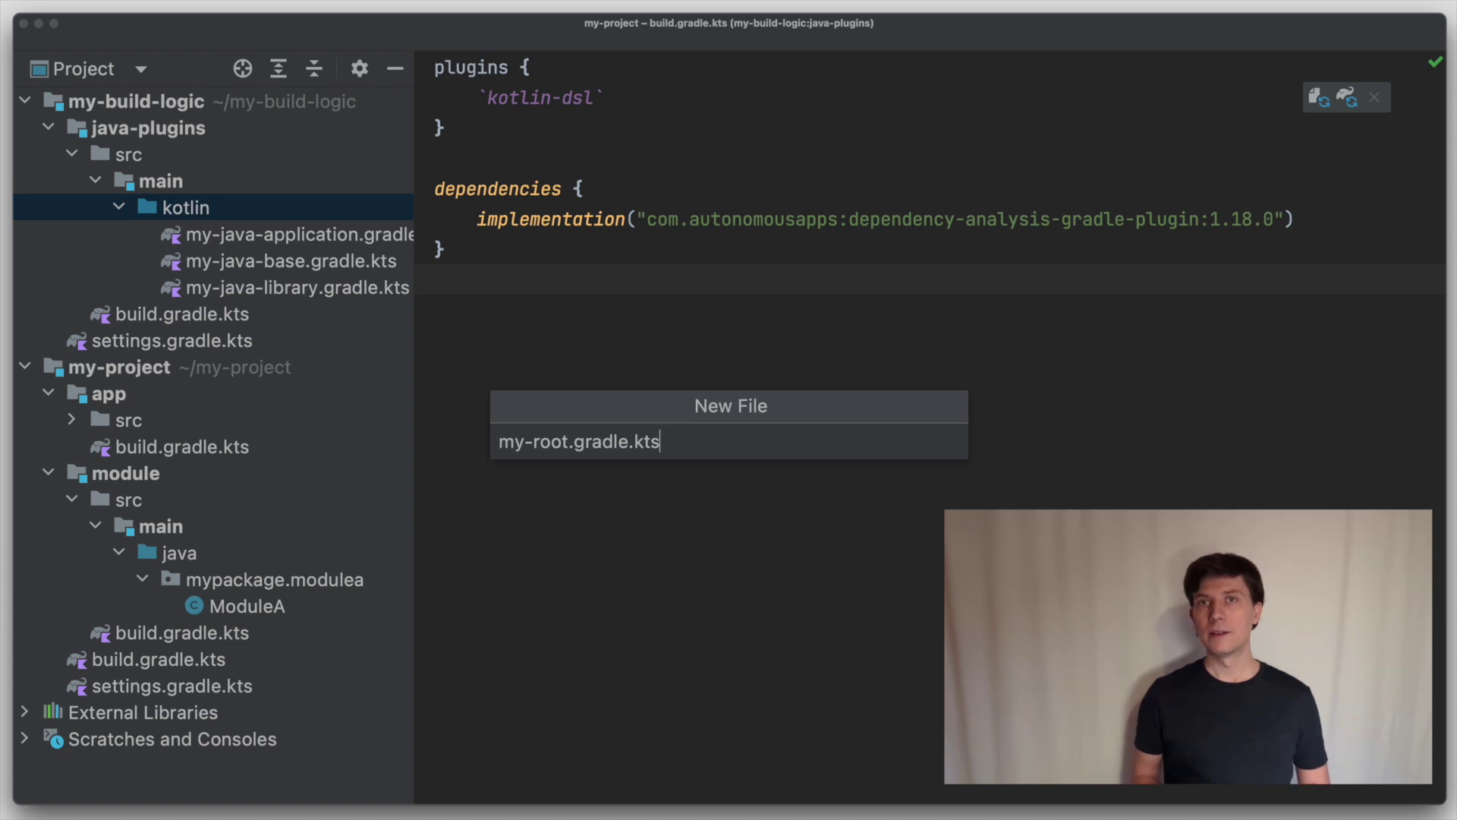
key("Return")
type("plugi")
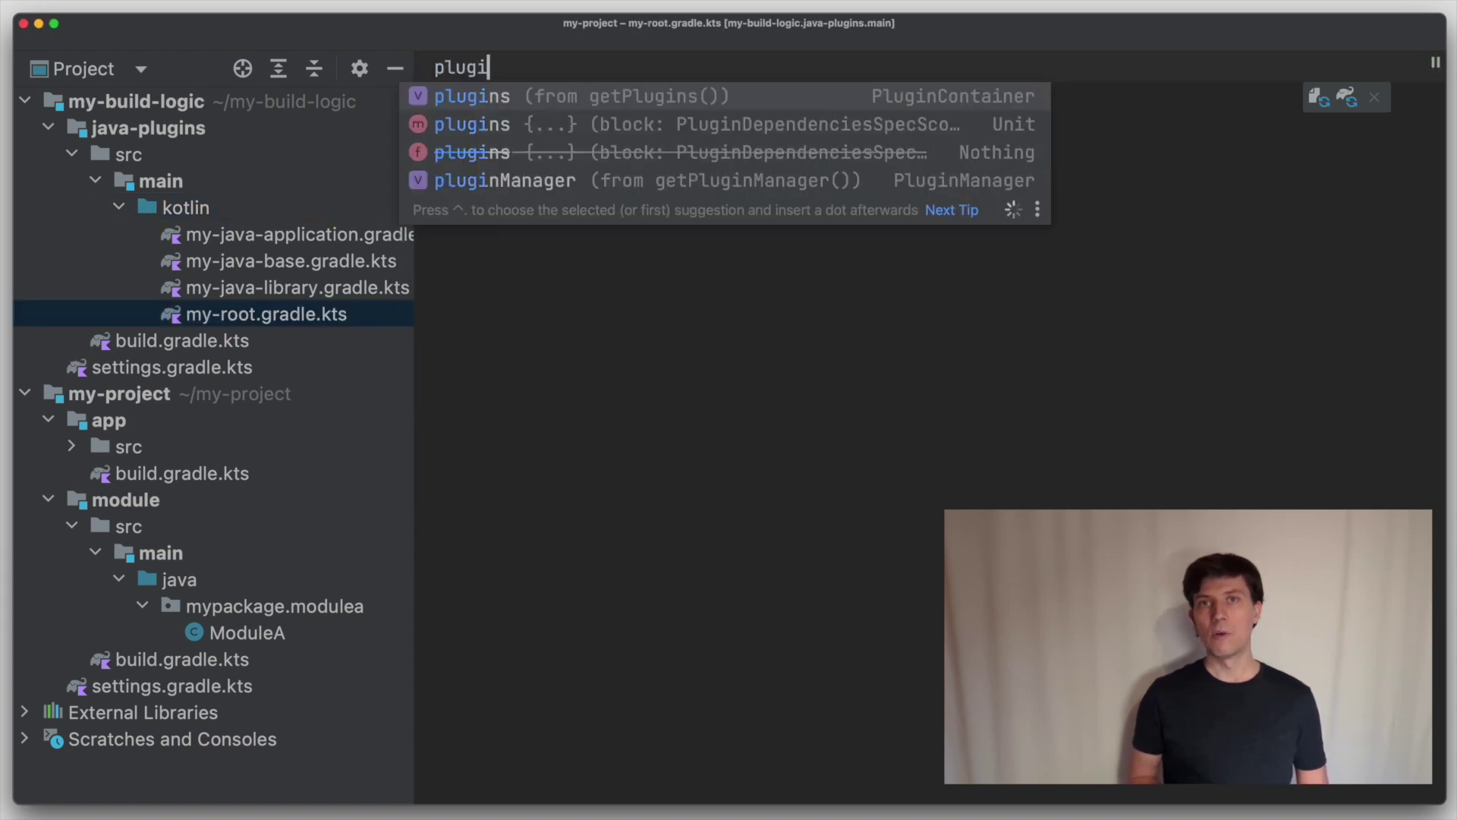
type("ns {")
key("Return")
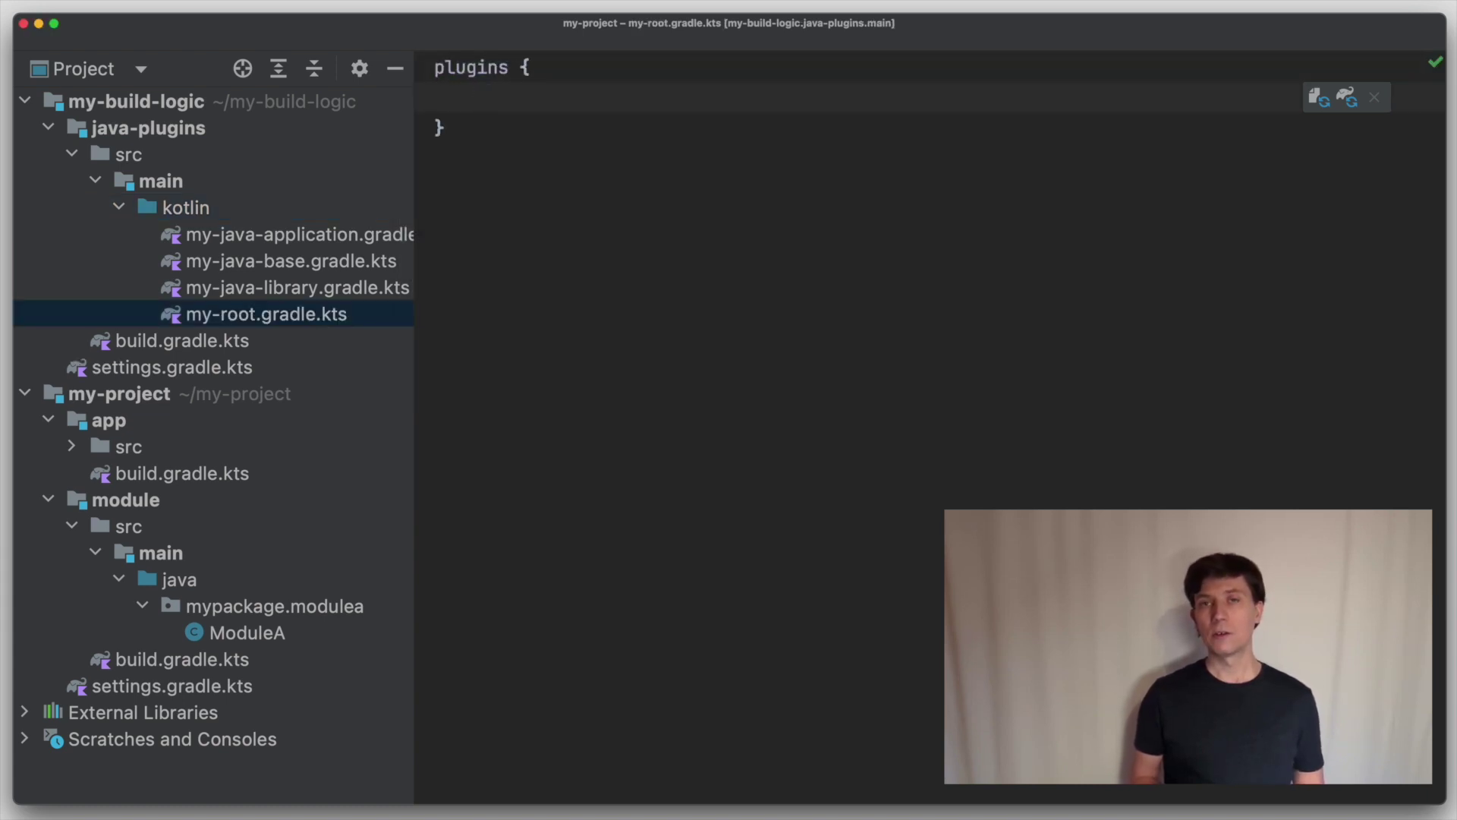
type("id(\"com.auto")
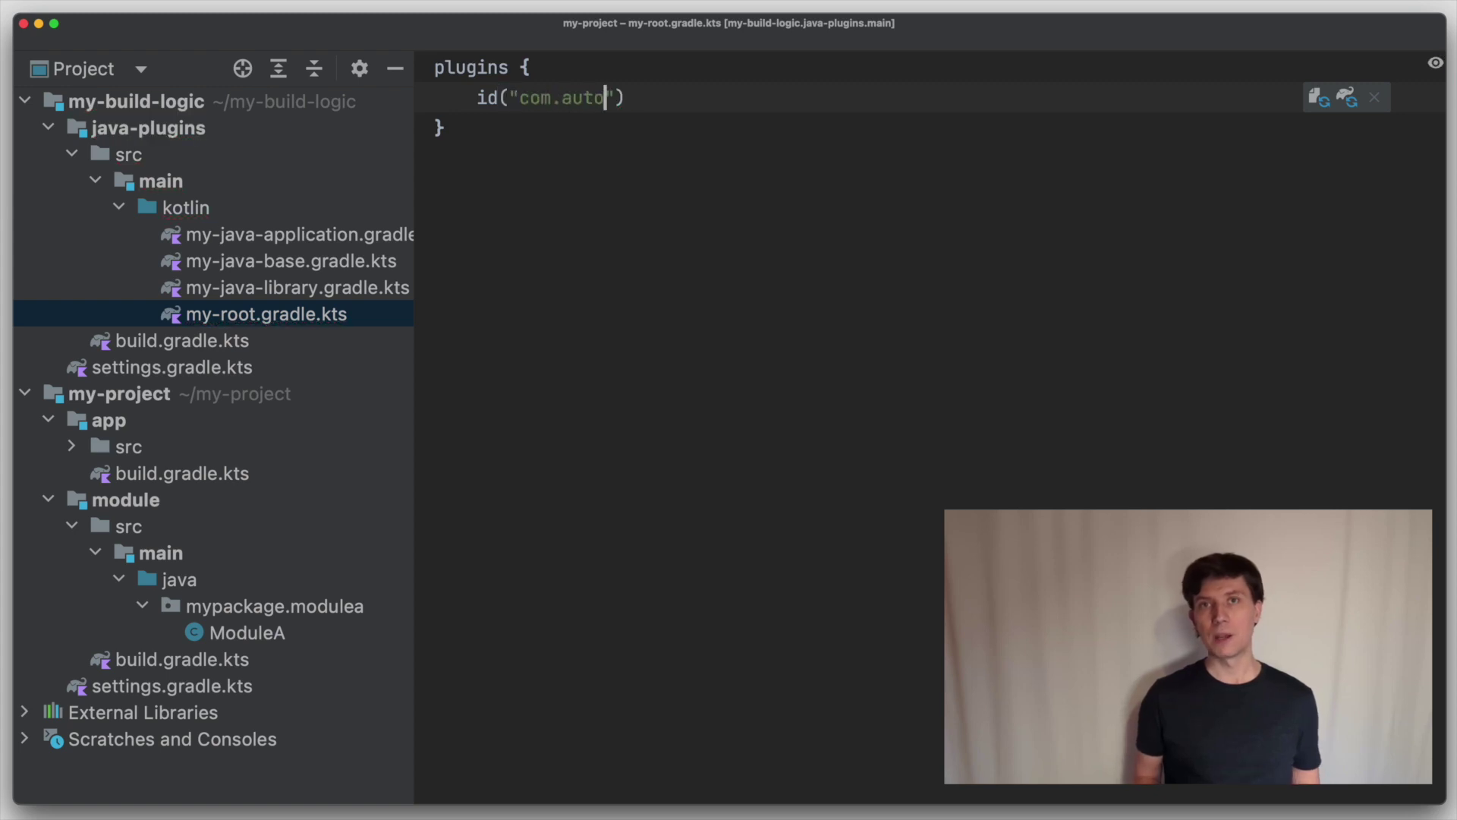
type("nomousapps.d")
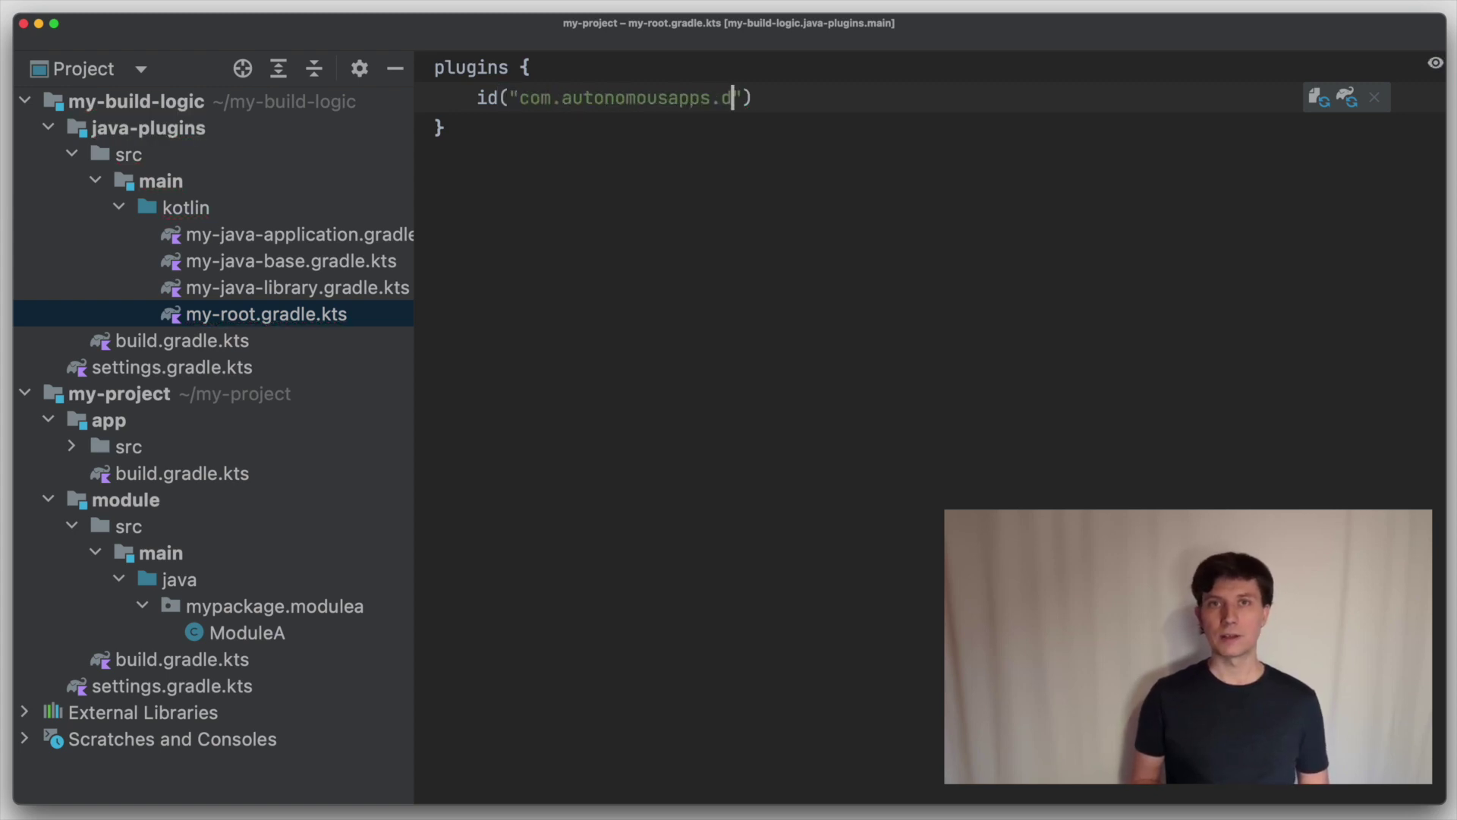
type("ependency-ana")
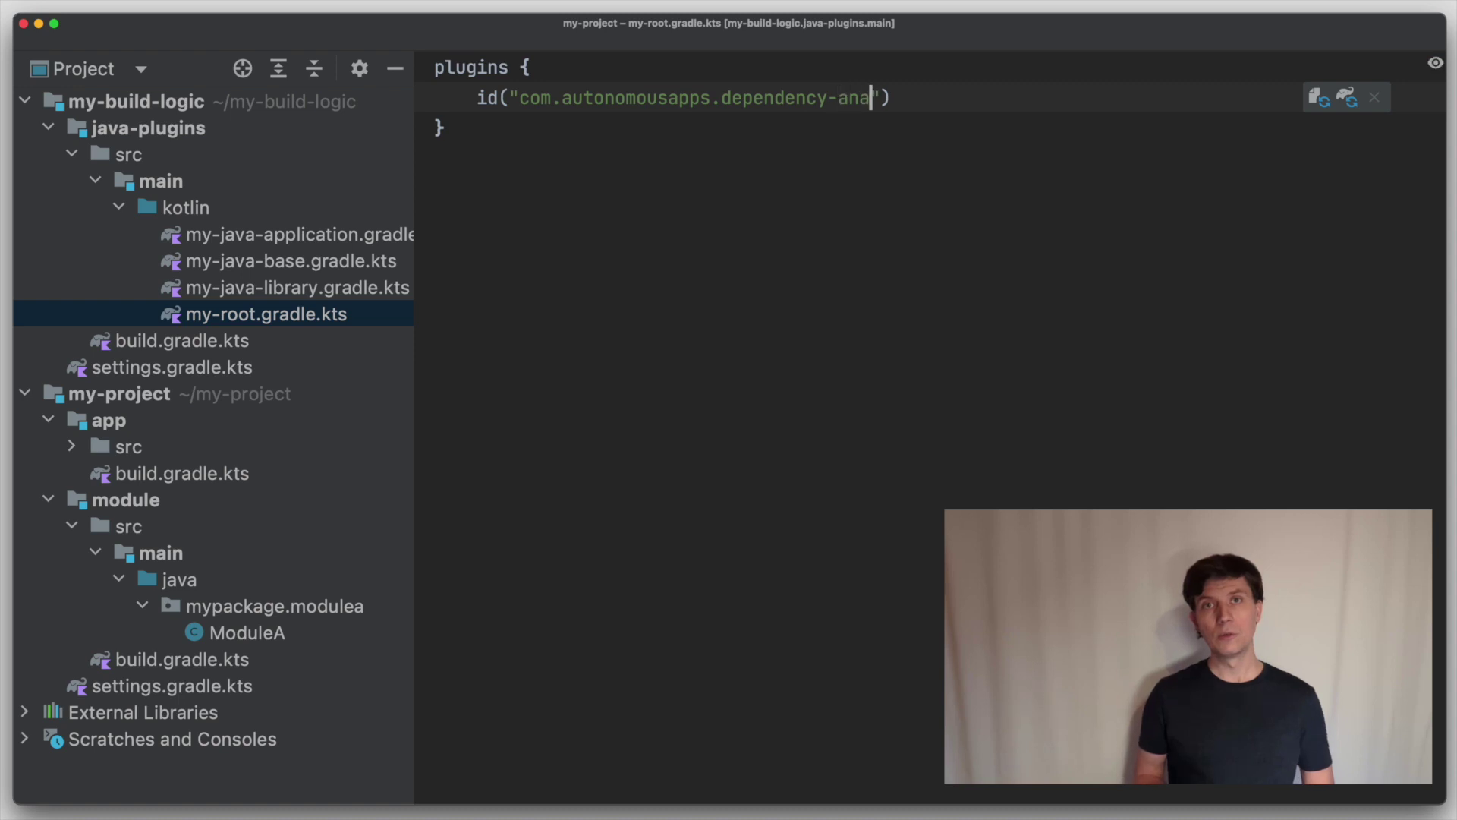
type("lysis")
key("Down")
key("Return")
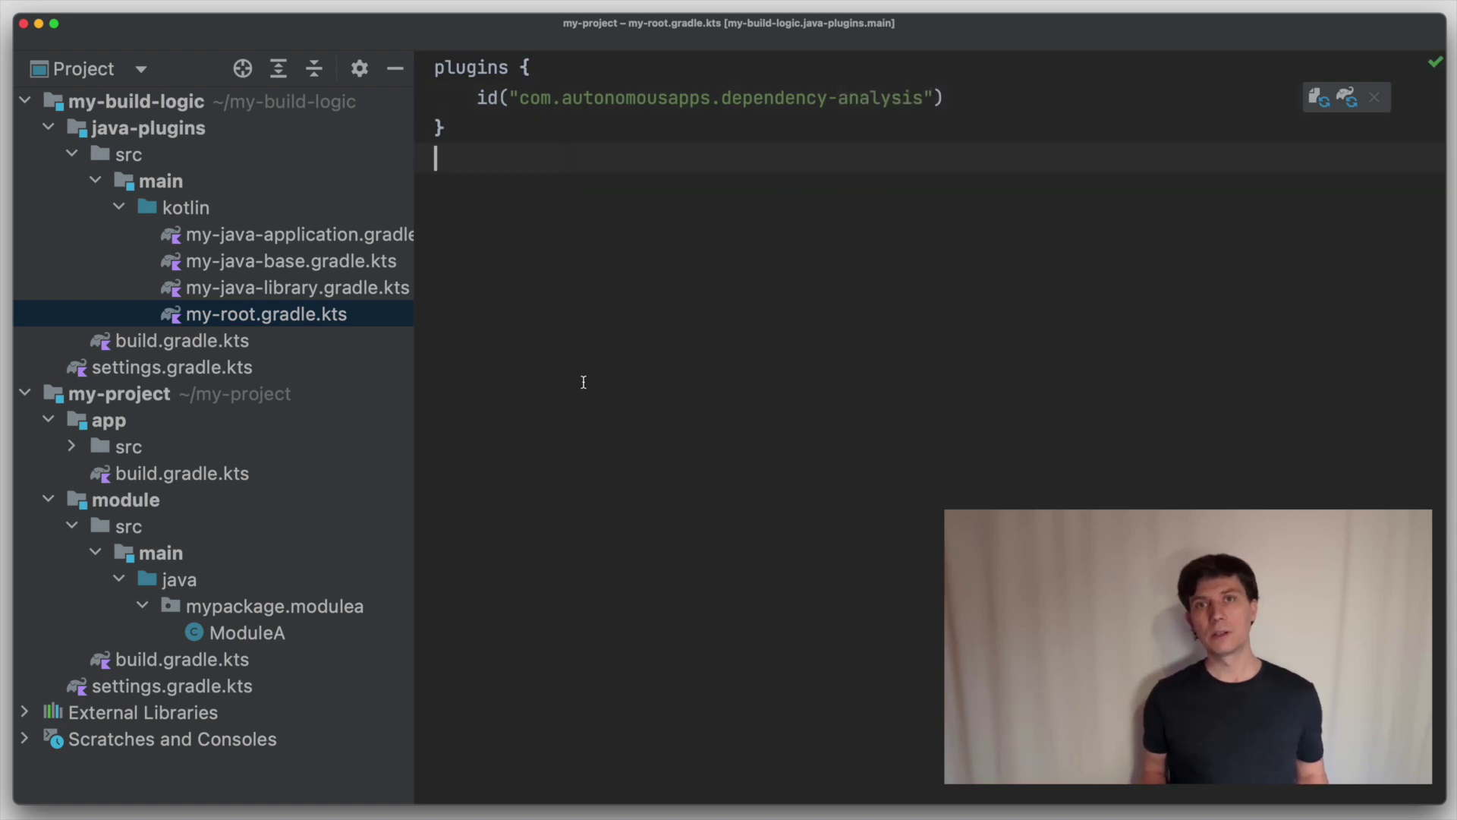
right_click(119, 393)
Step: Create my-project's root build.gradle.kts with a plugins block applying my-root
left_click(618, 104)
type("build.gradle.kts")
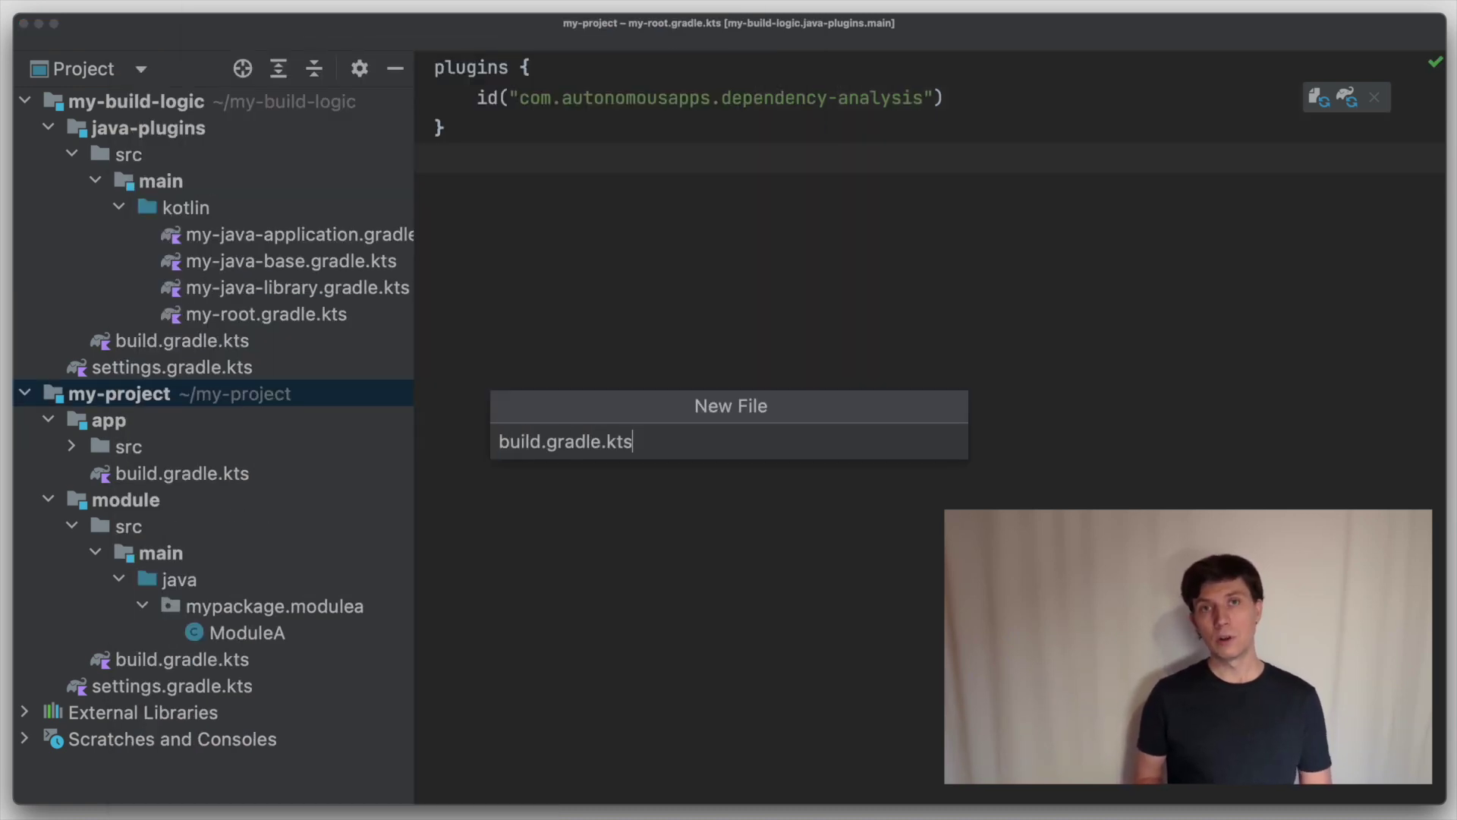
key("Return")
type("plugins {")
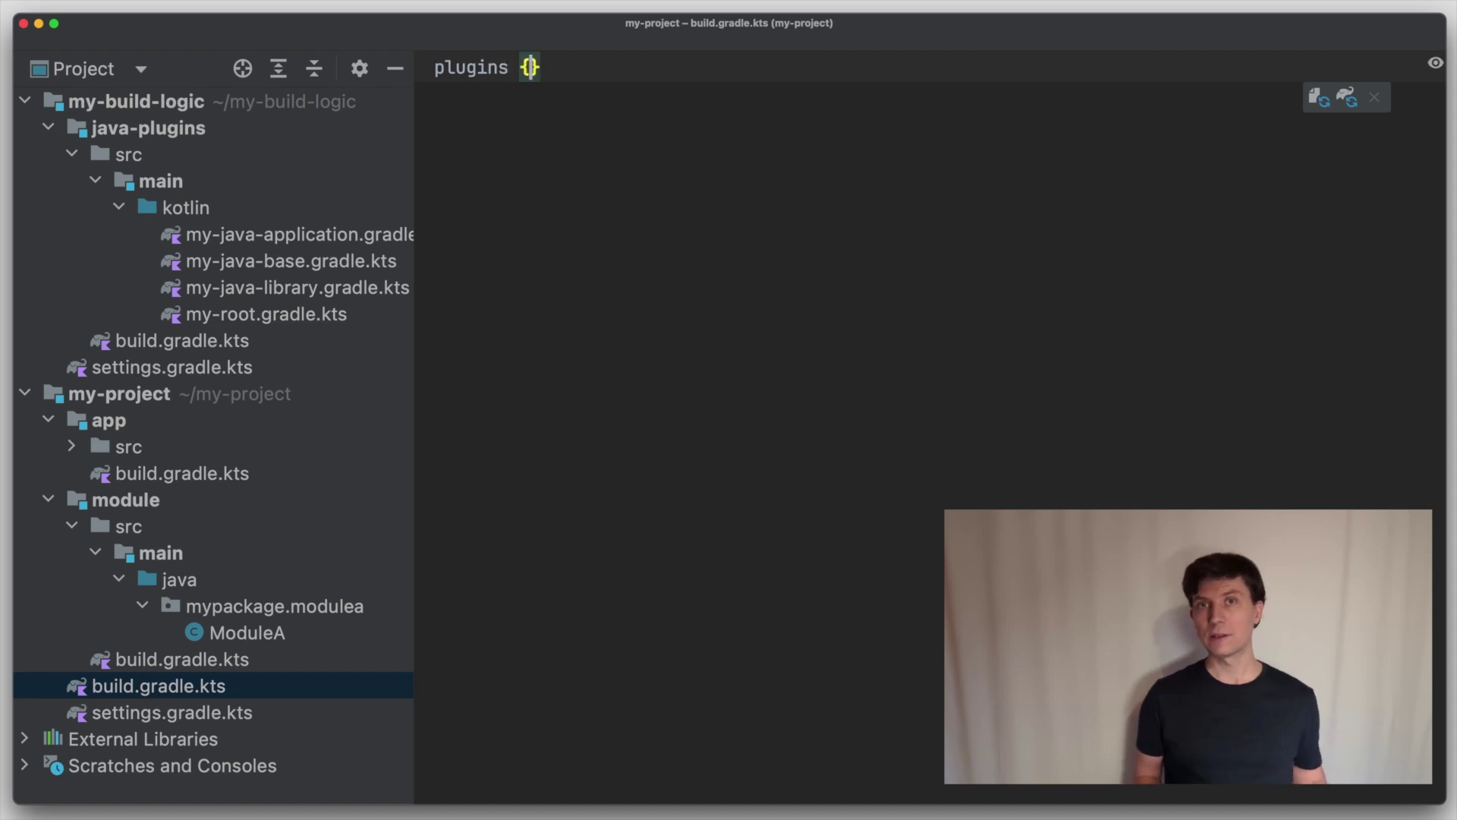
key("Return")
type("id(\"my")
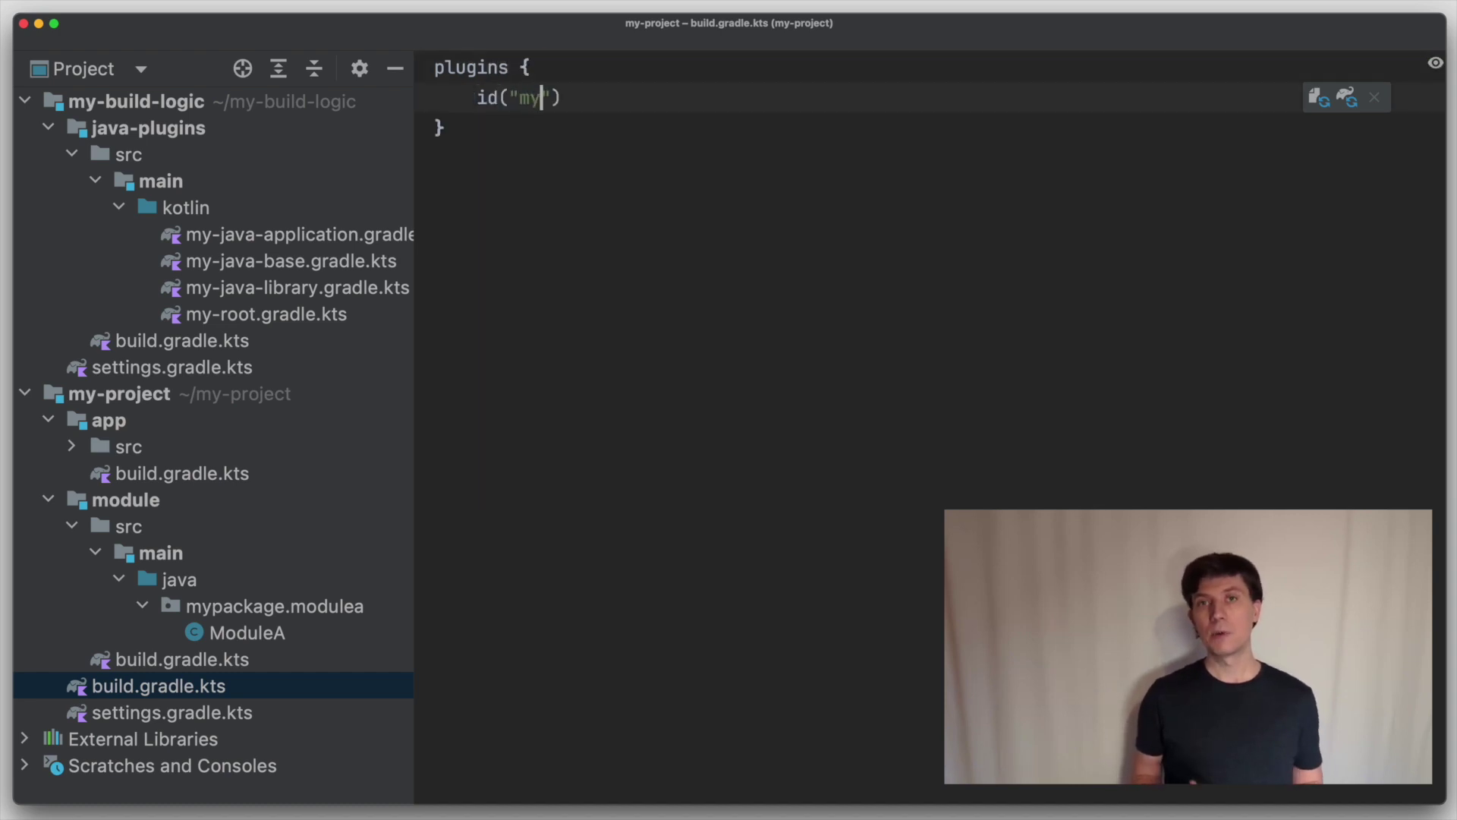
type("-root")
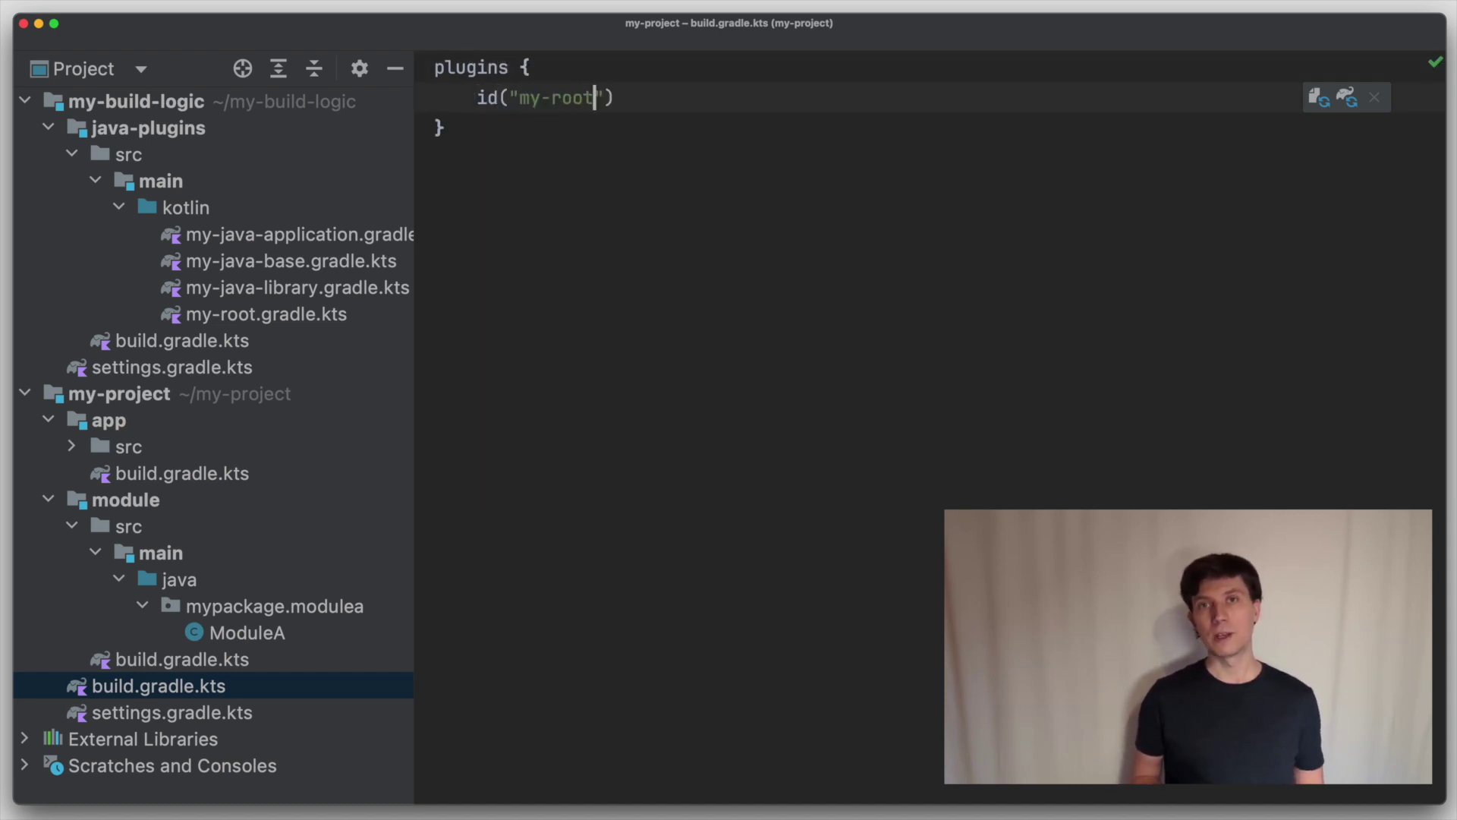
key("Down")
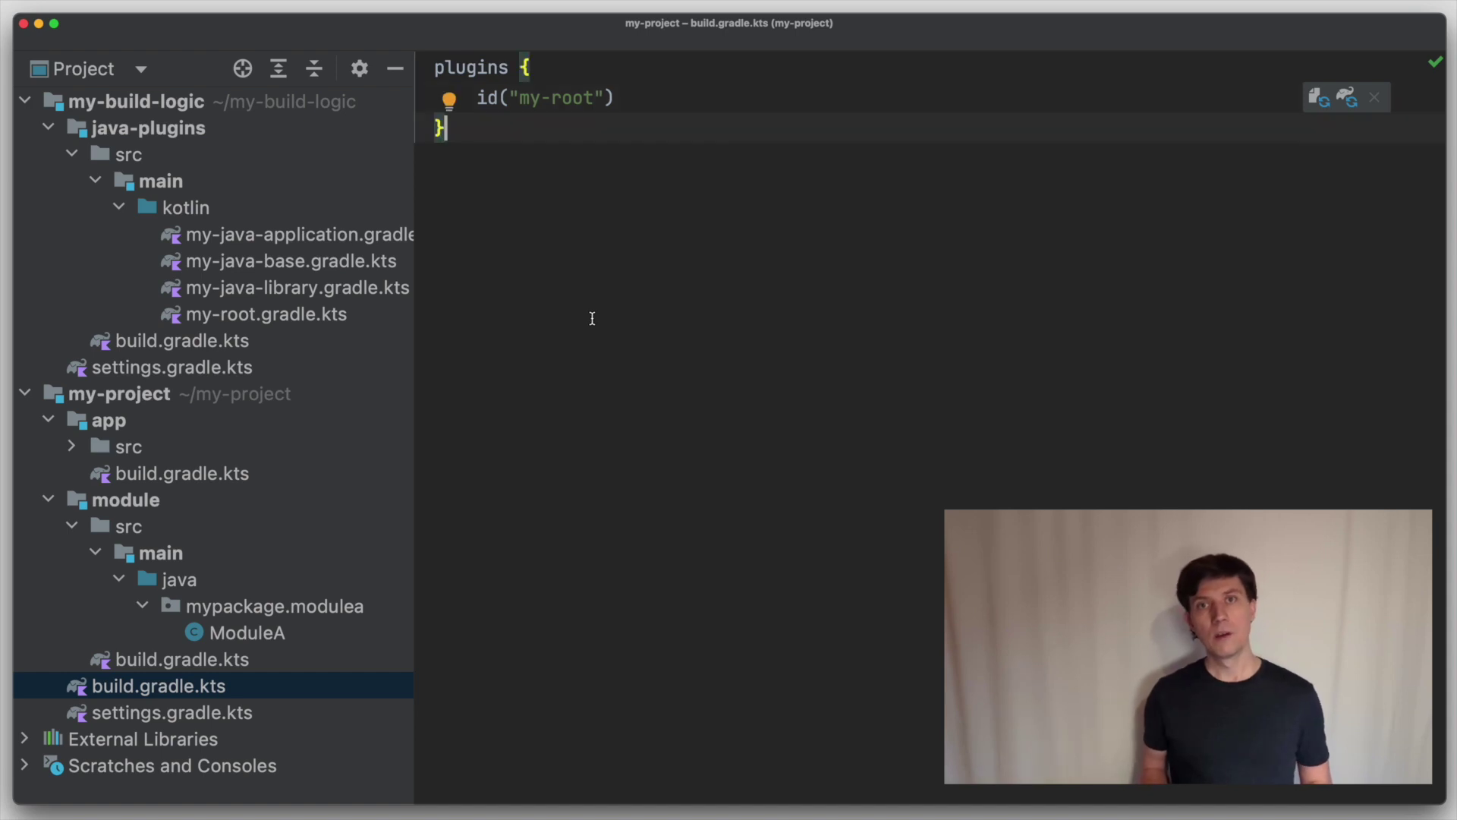
key("Return")
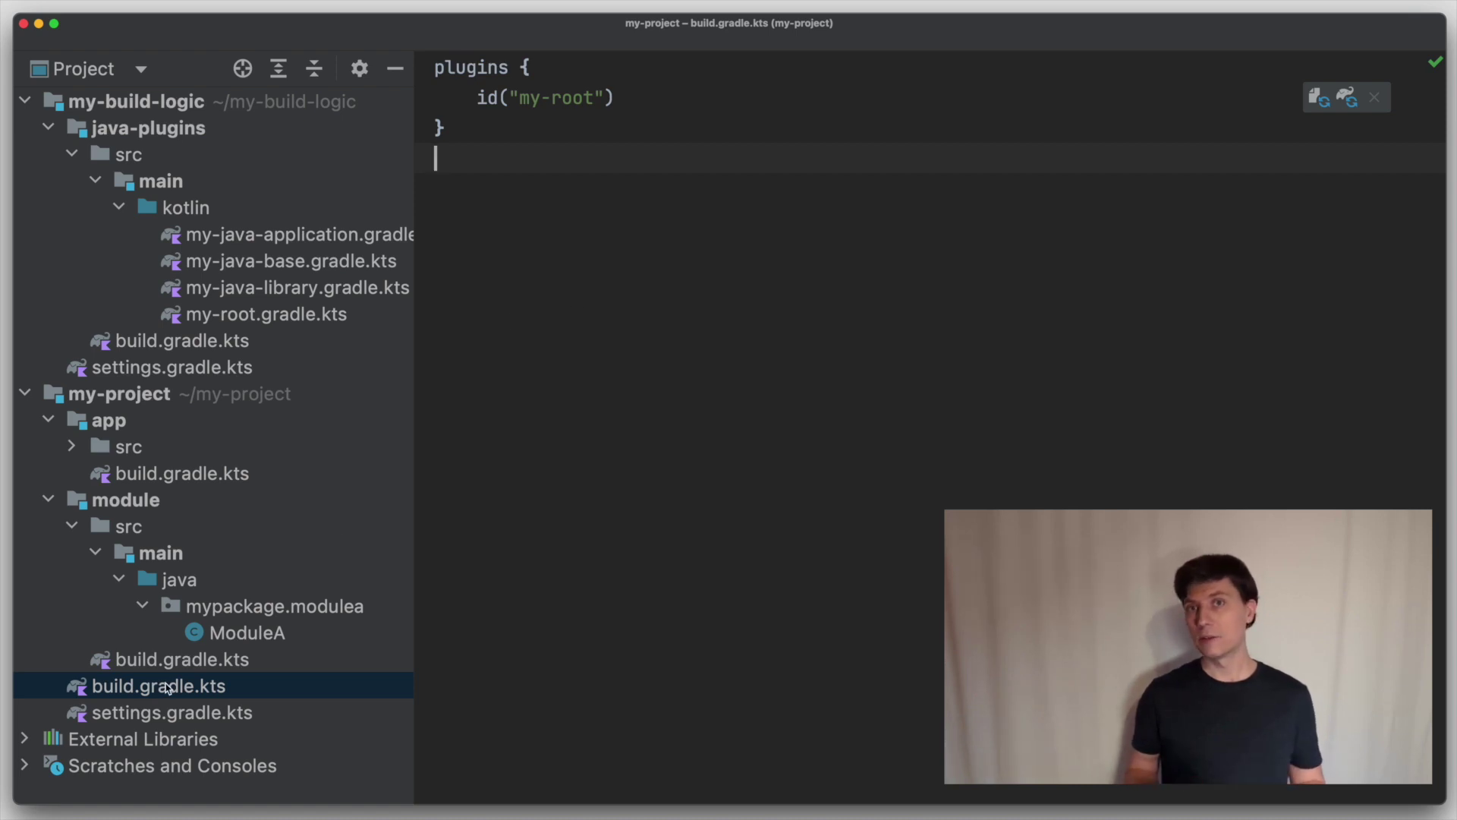
Step: Review the dependency-analysis plugin id line in my-root.gradle.kts
double_click(249, 323)
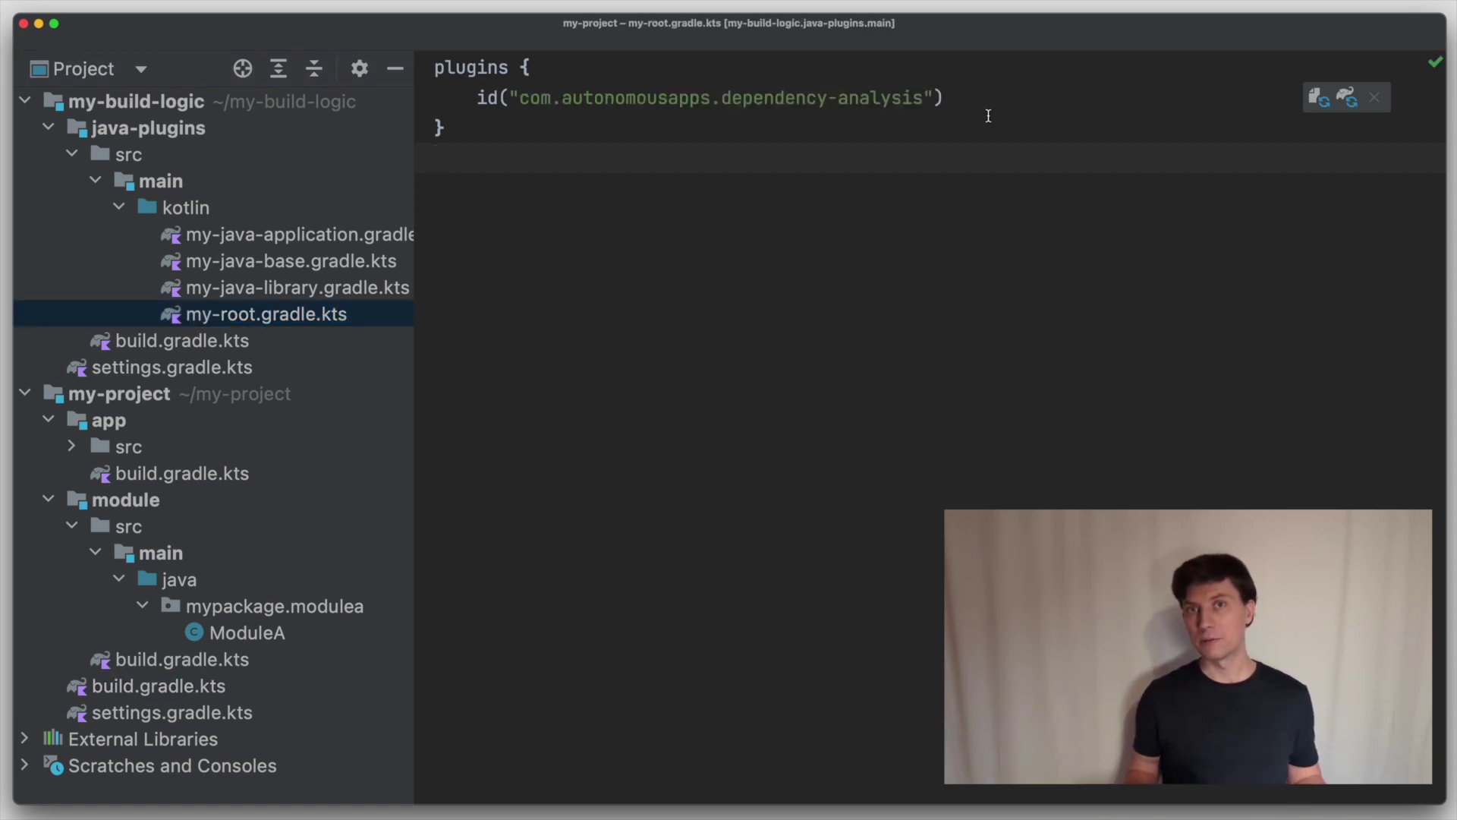
left_click_drag(959, 102, 475, 98)
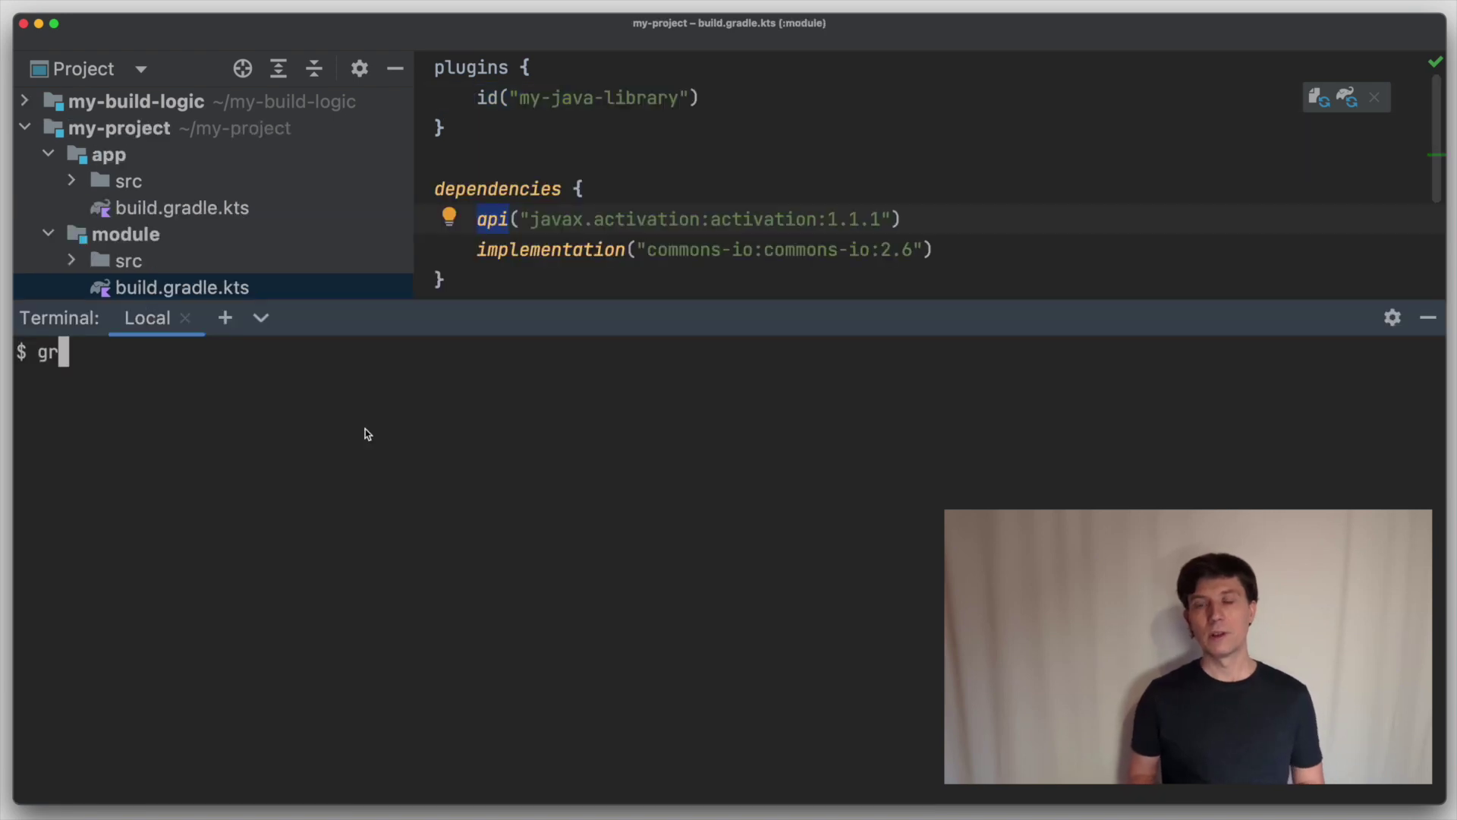
type("gradle :module:tasks")
Step: Run gradle tasks and locate projectHealth in the Dependency-analysis task group
key("Return")
scroll(279, 536, "up", 3)
scroll(286, 539, "up", 5)
scroll(284, 539, "up", 4)
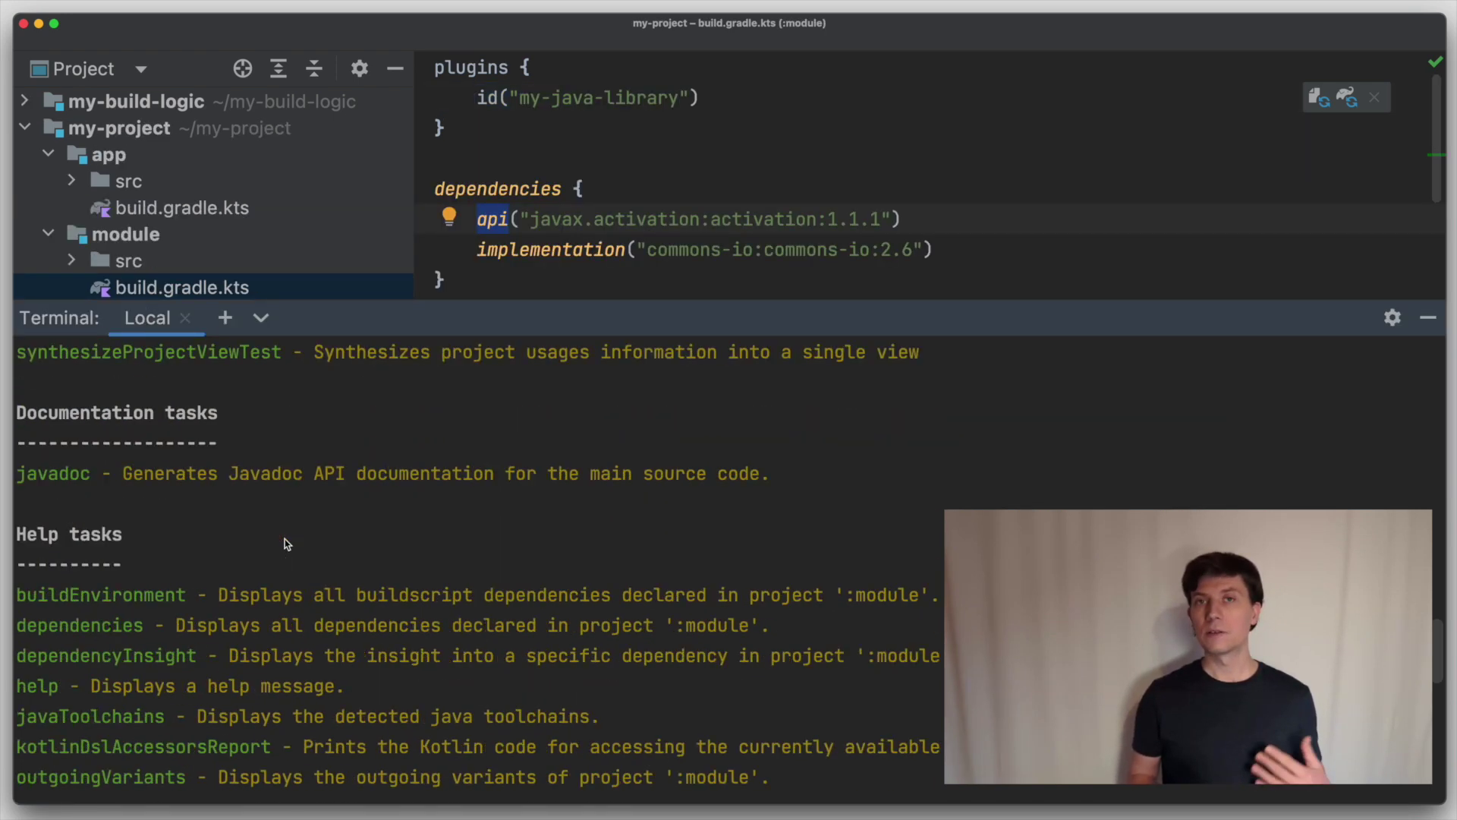
scroll(285, 539, "up", 7)
scroll(285, 539, "up", 4)
scroll(285, 539, "up", 4)
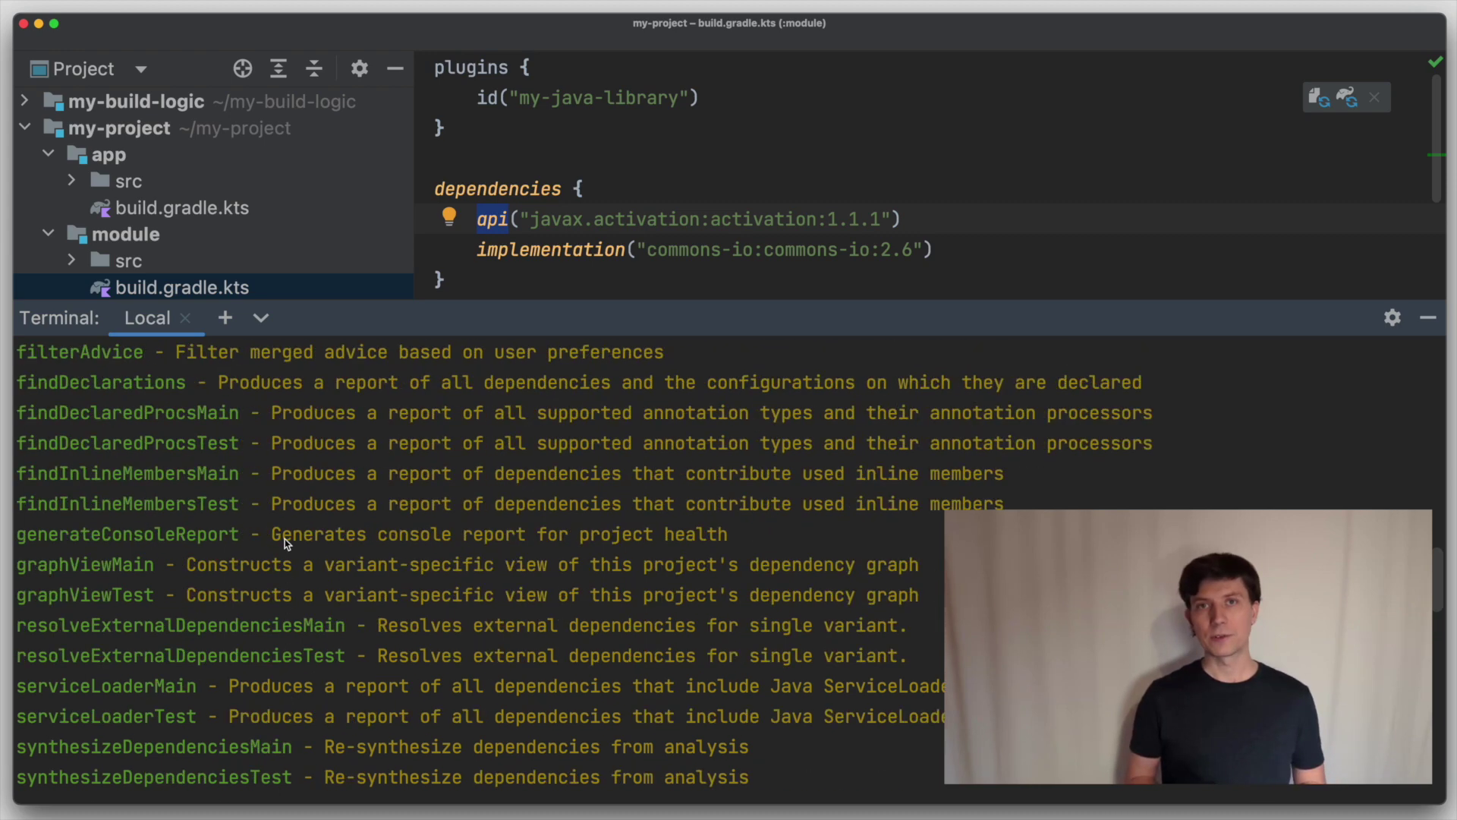
scroll(284, 538, "up", 10)
scroll(285, 538, "up", 3)
scroll(285, 539, "up", 1)
scroll(285, 538, "up", 3)
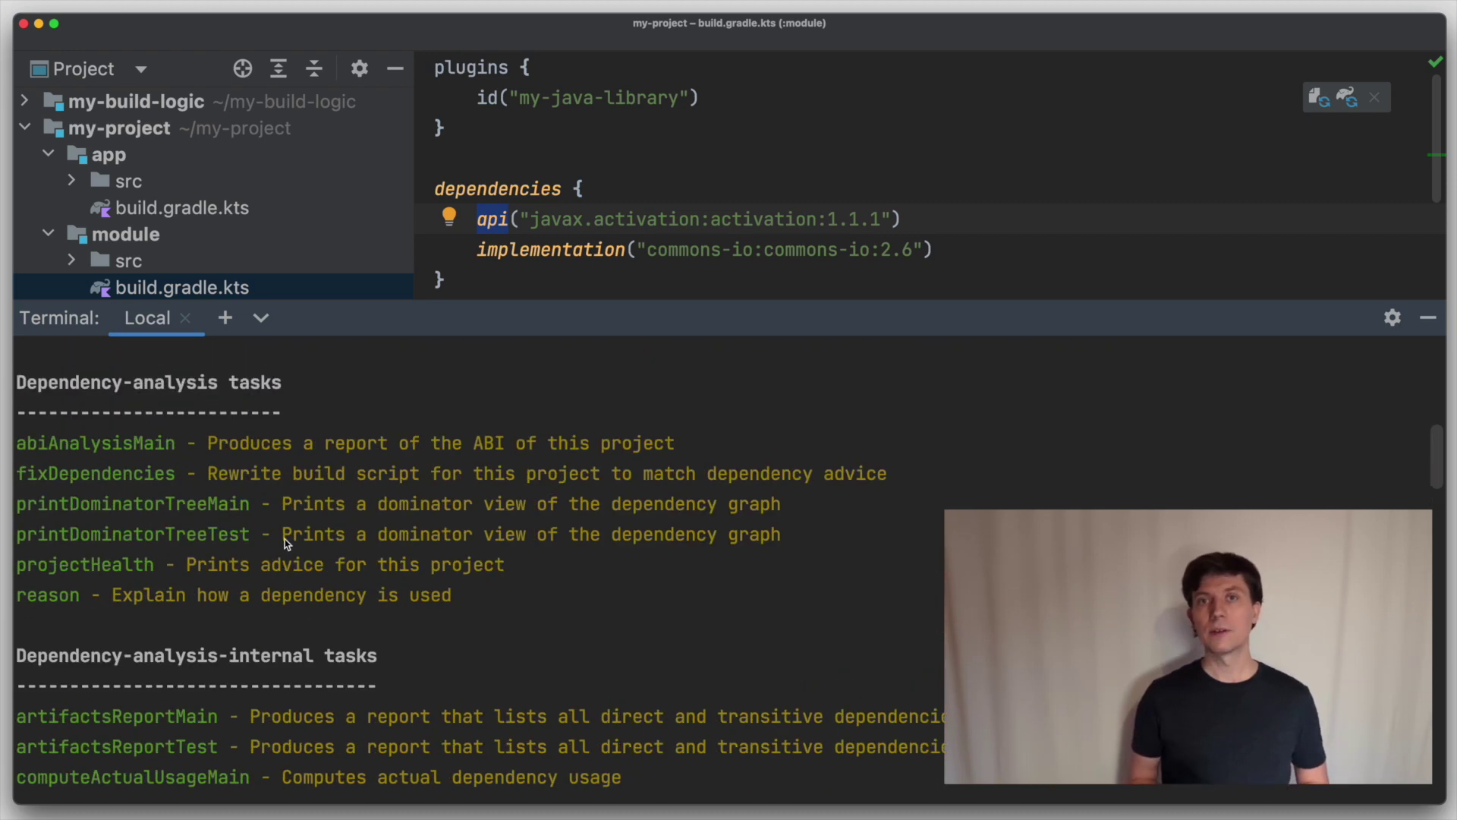
scroll(285, 538, "up", 4)
scroll(285, 539, "up", 1)
scroll(284, 542, "down", 1)
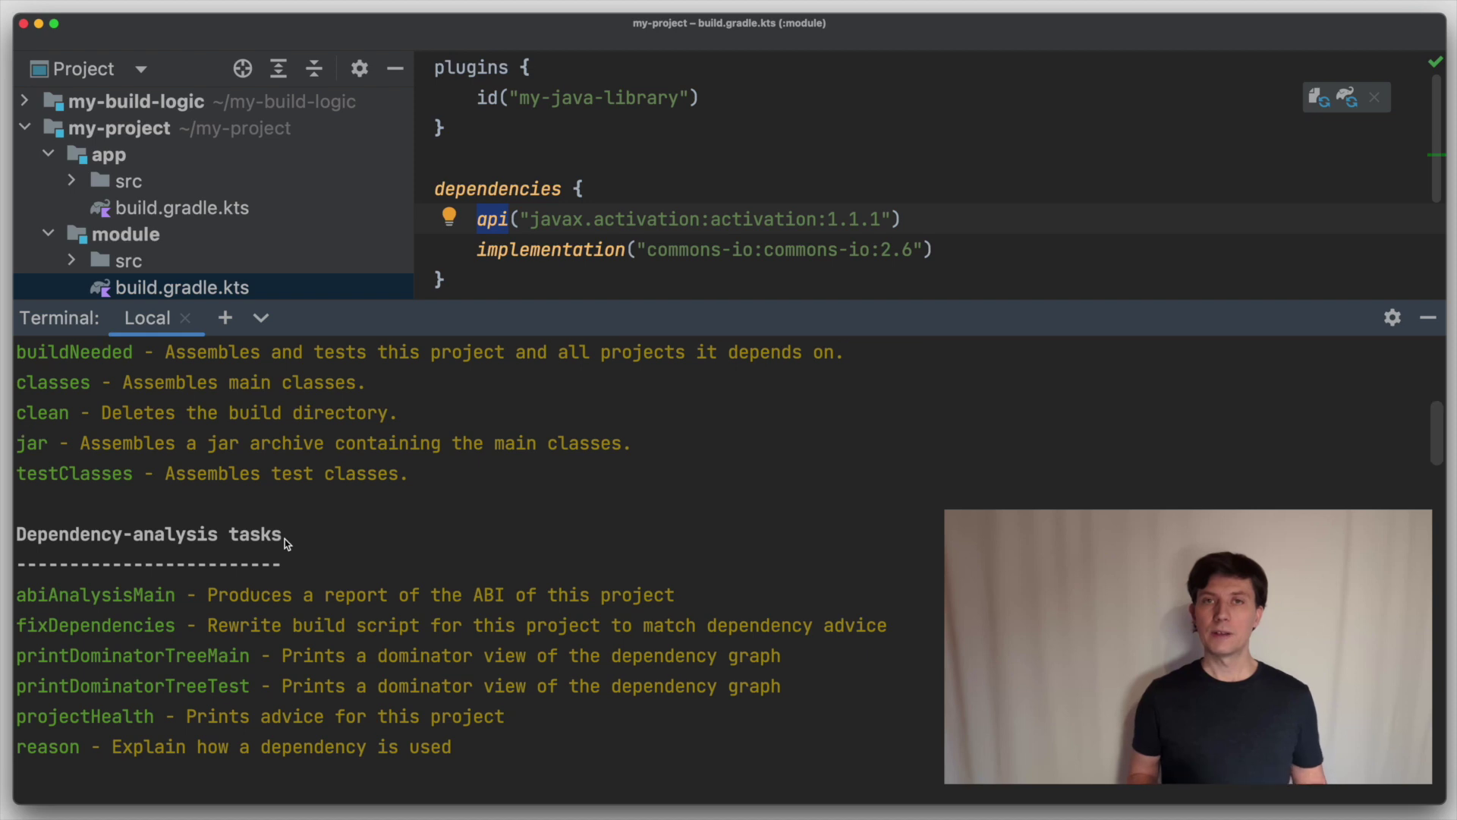
double_click(72, 719)
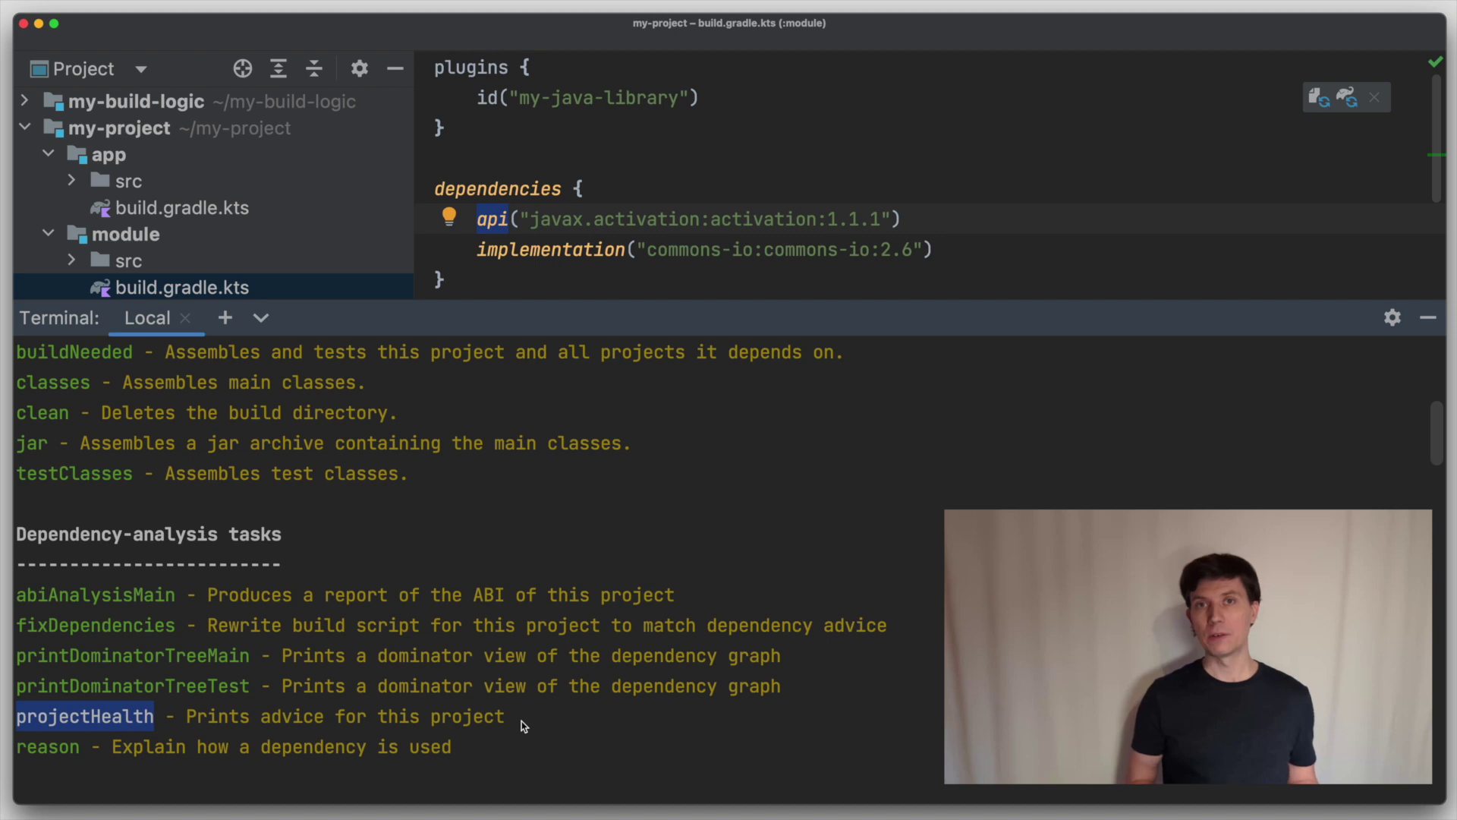
Step: Run gradle :module:projectHealth and review the advice that javax.activation should be implementation
key("super+k")
type("gradle :module")
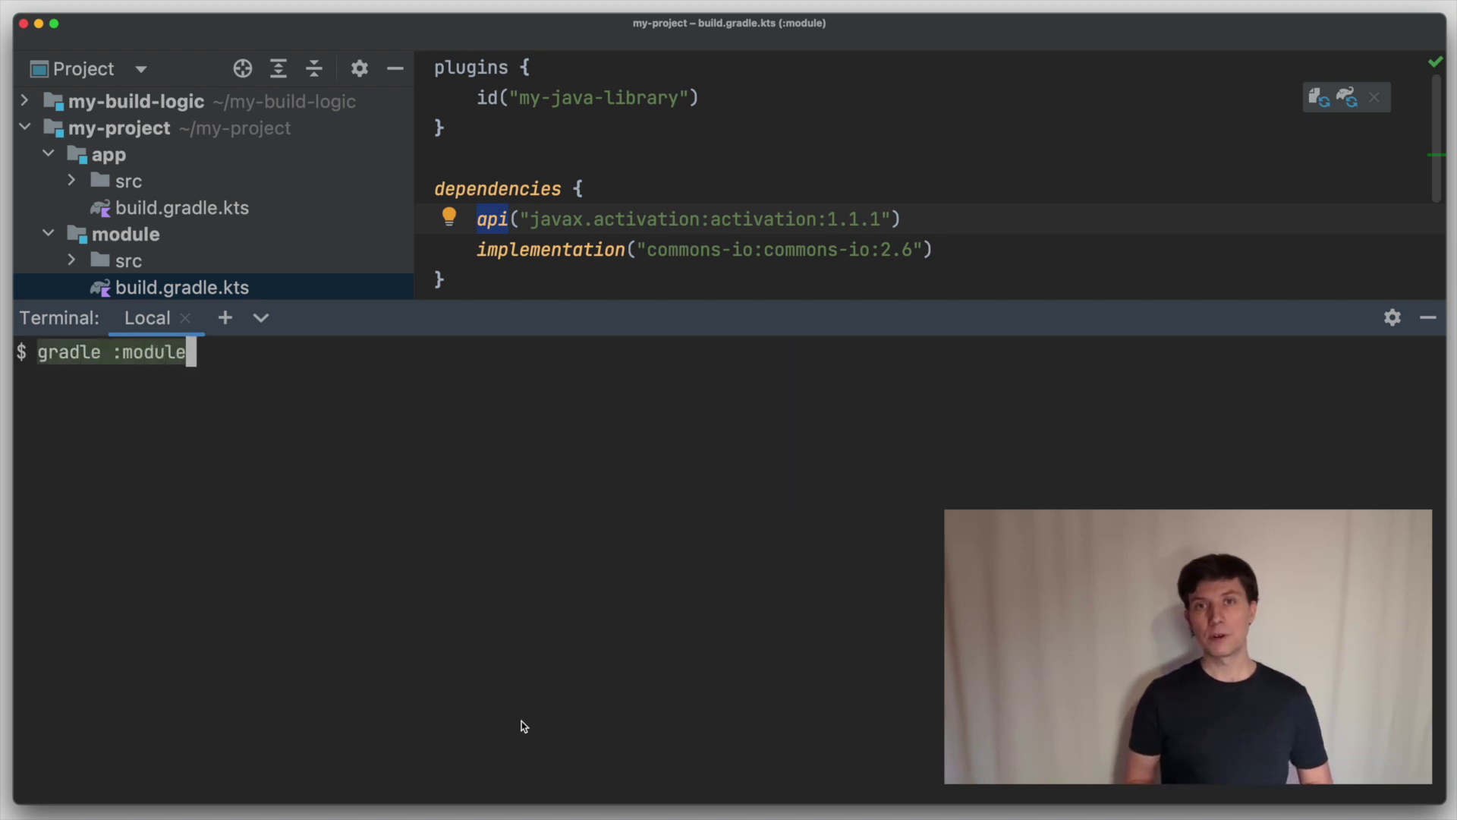
type(":pro")
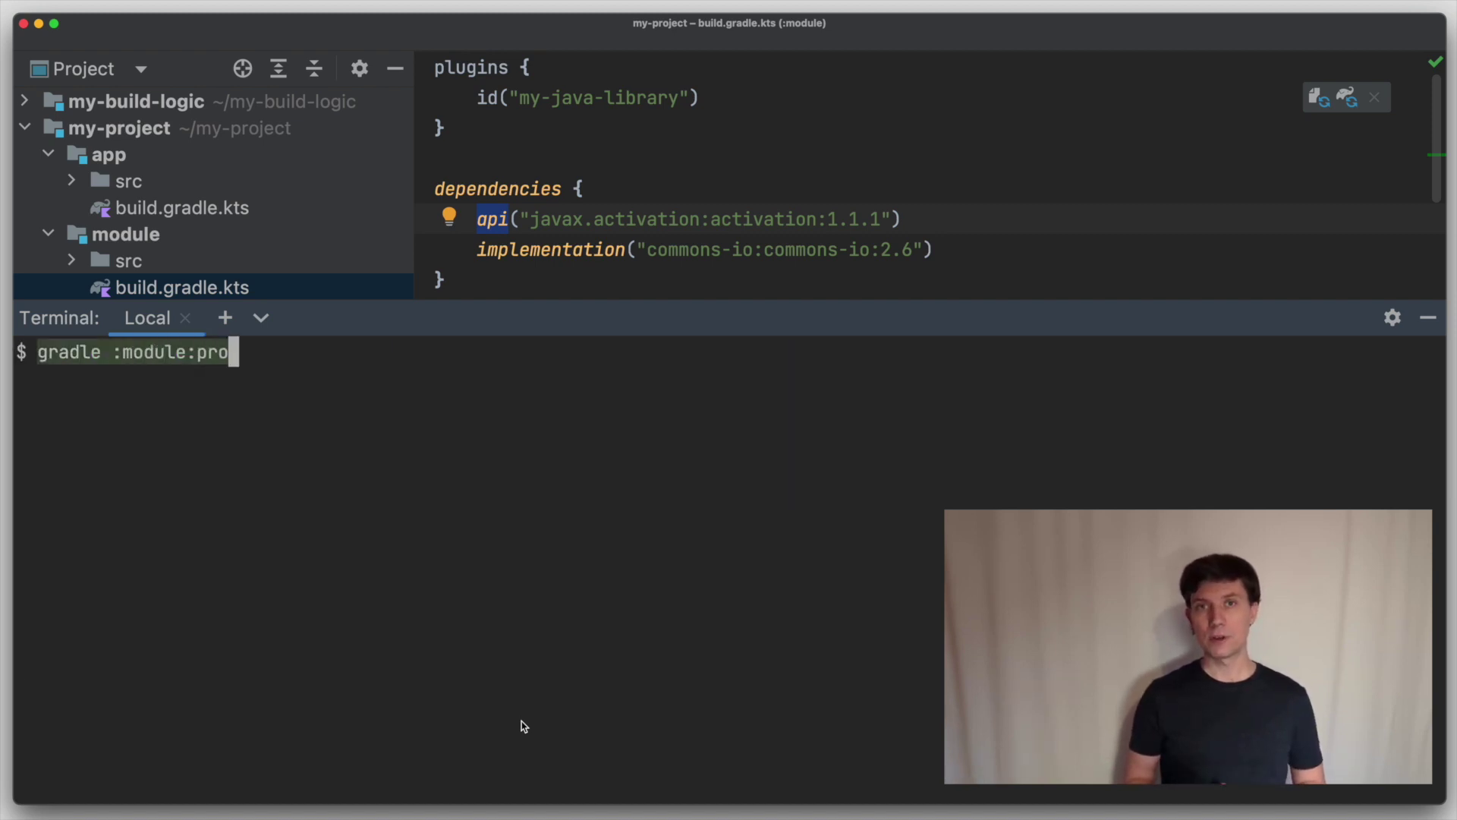
type("jectHealth")
key("Return")
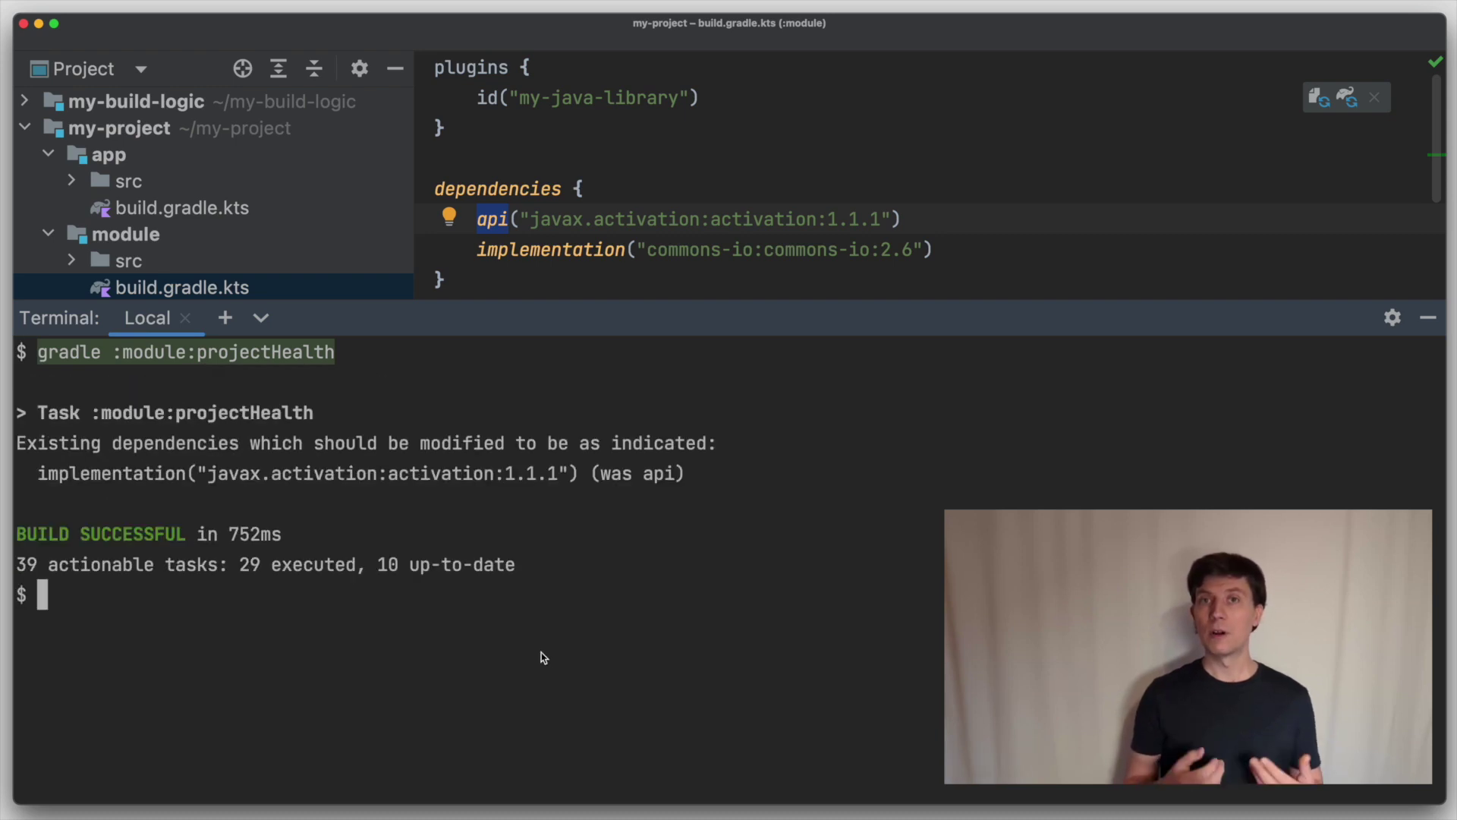
left_click_drag(197, 473, 385, 481)
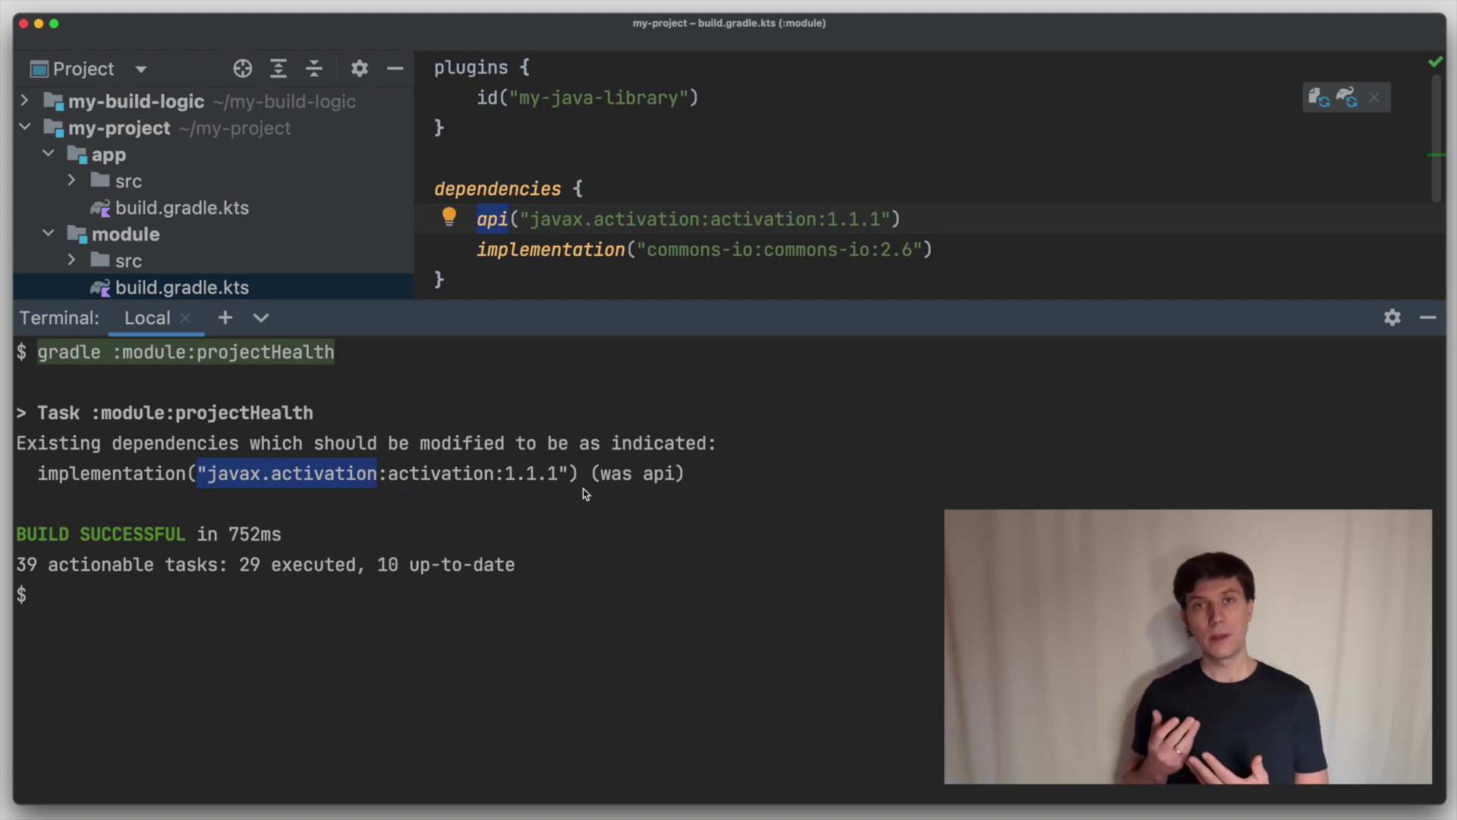
double_click(668, 477)
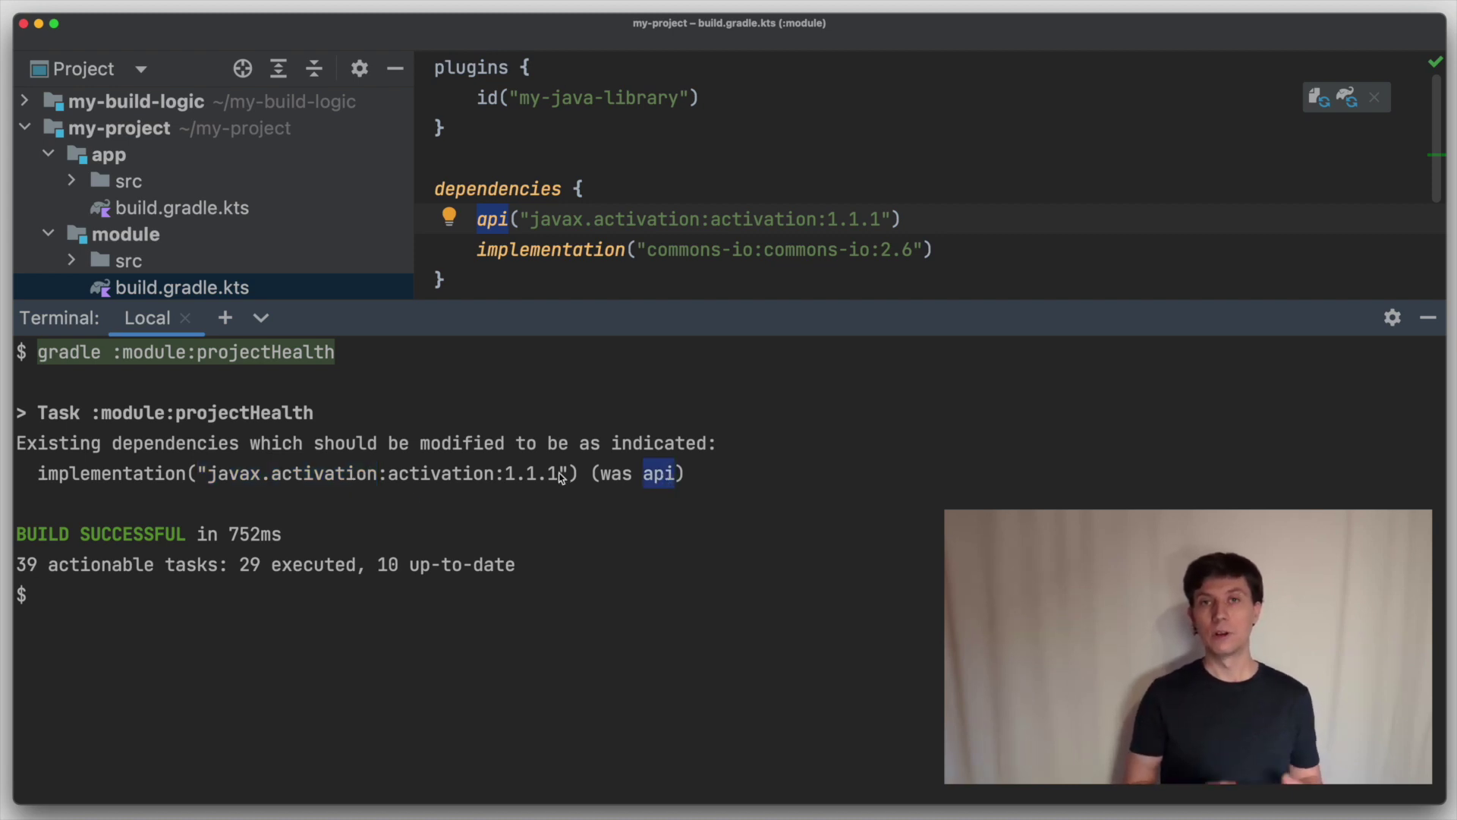
Step: Change the javax.activation dependency from api to implementation and rerun projectHealth
double_click(128, 475)
left_click(508, 218)
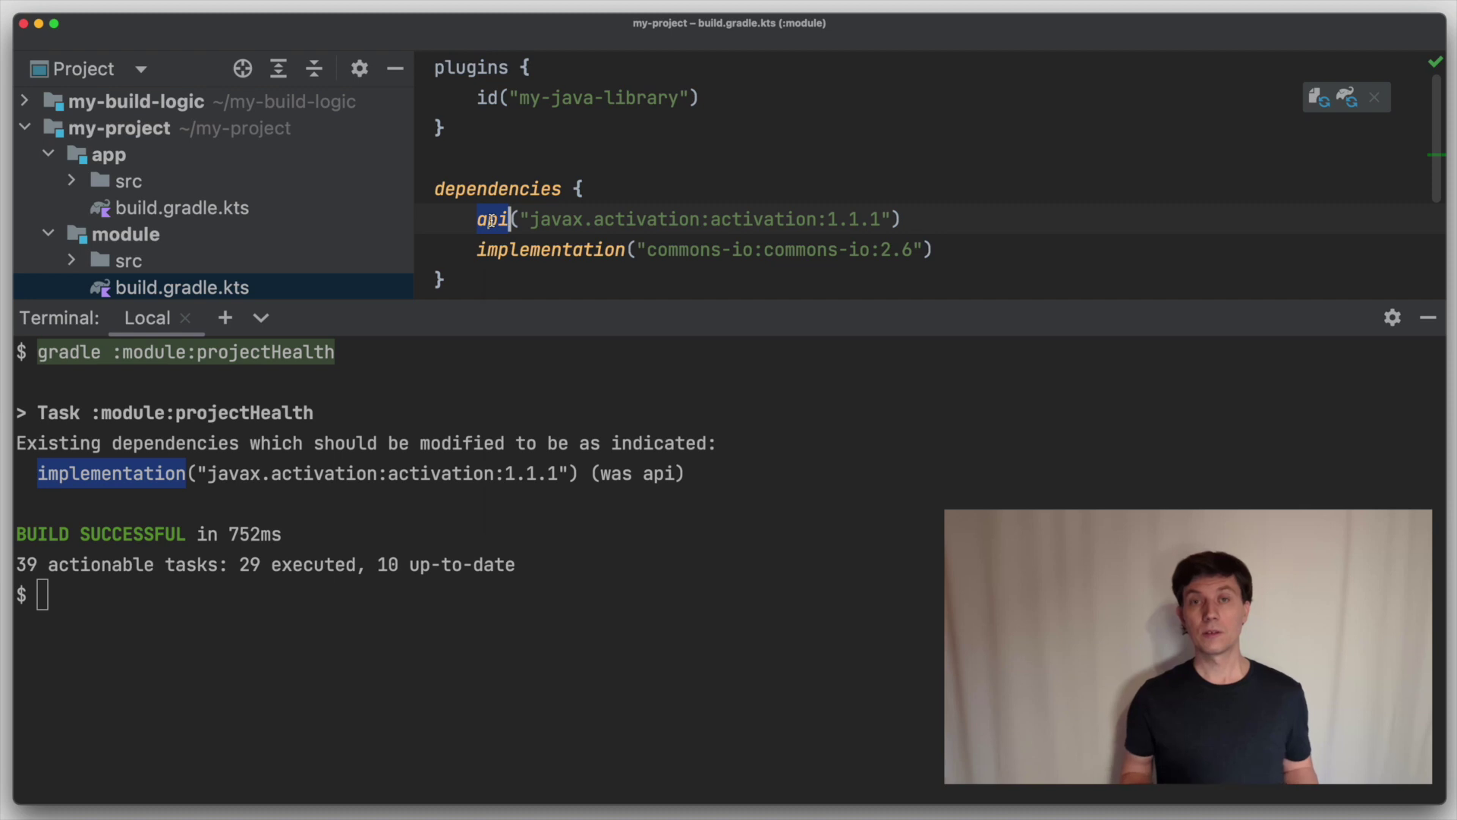
key("BackSpace")
key("BackSpace")
key("BackSpace")
type("implementatio")
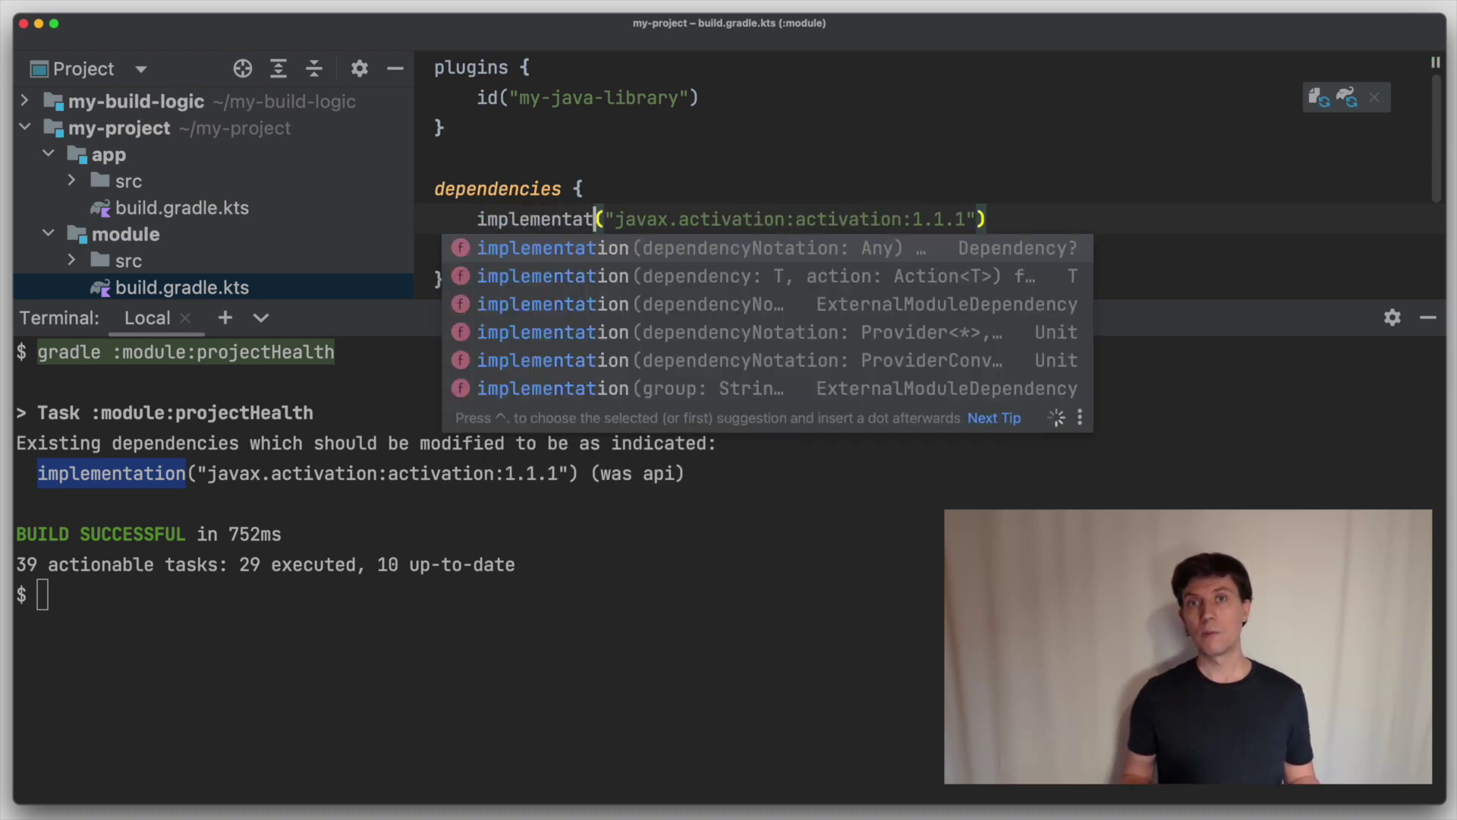
type("n")
key("Escape")
left_click(467, 501)
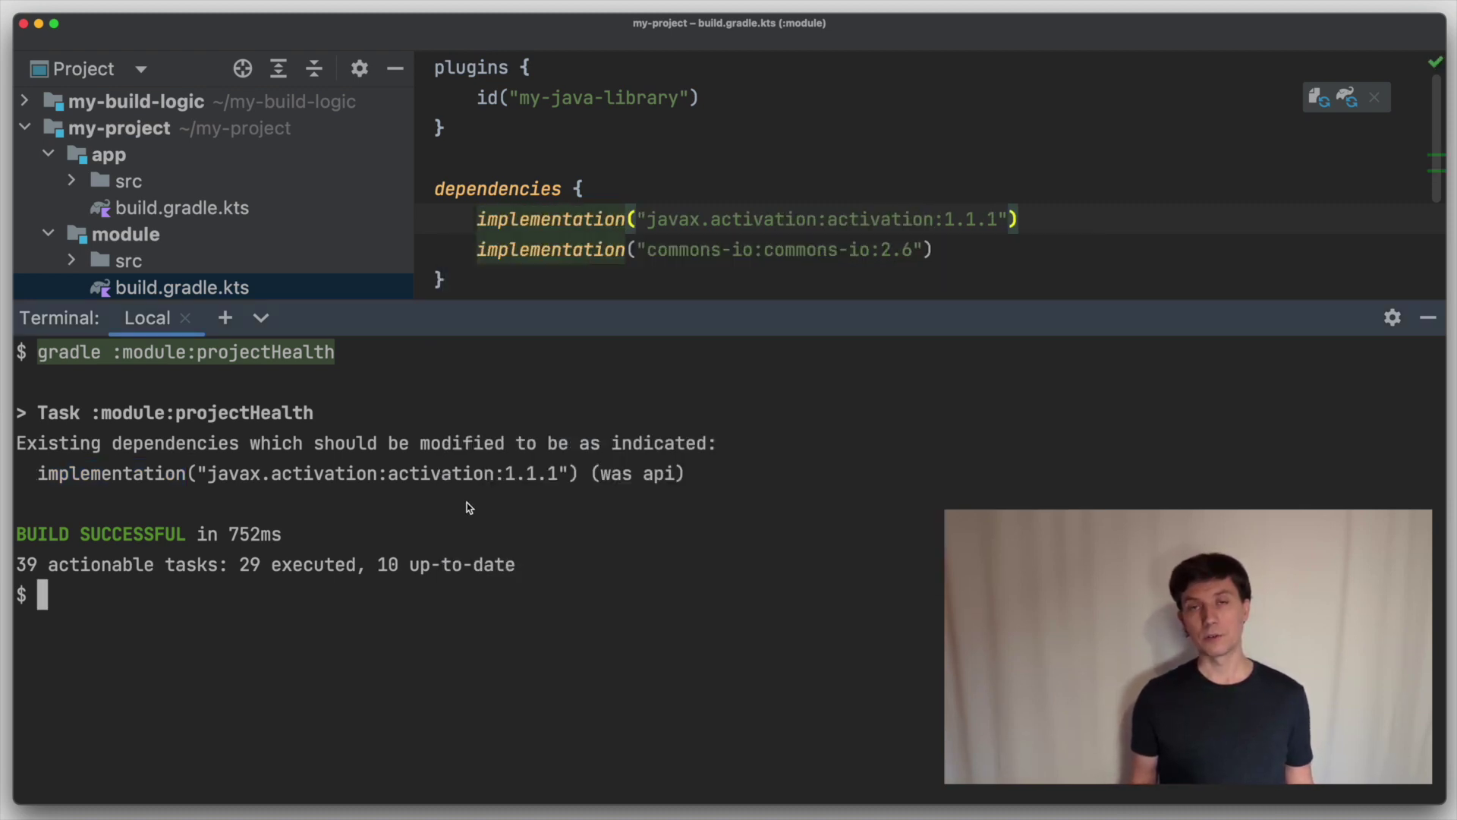
key("ctrl+l")
key("Up")
key("Return")
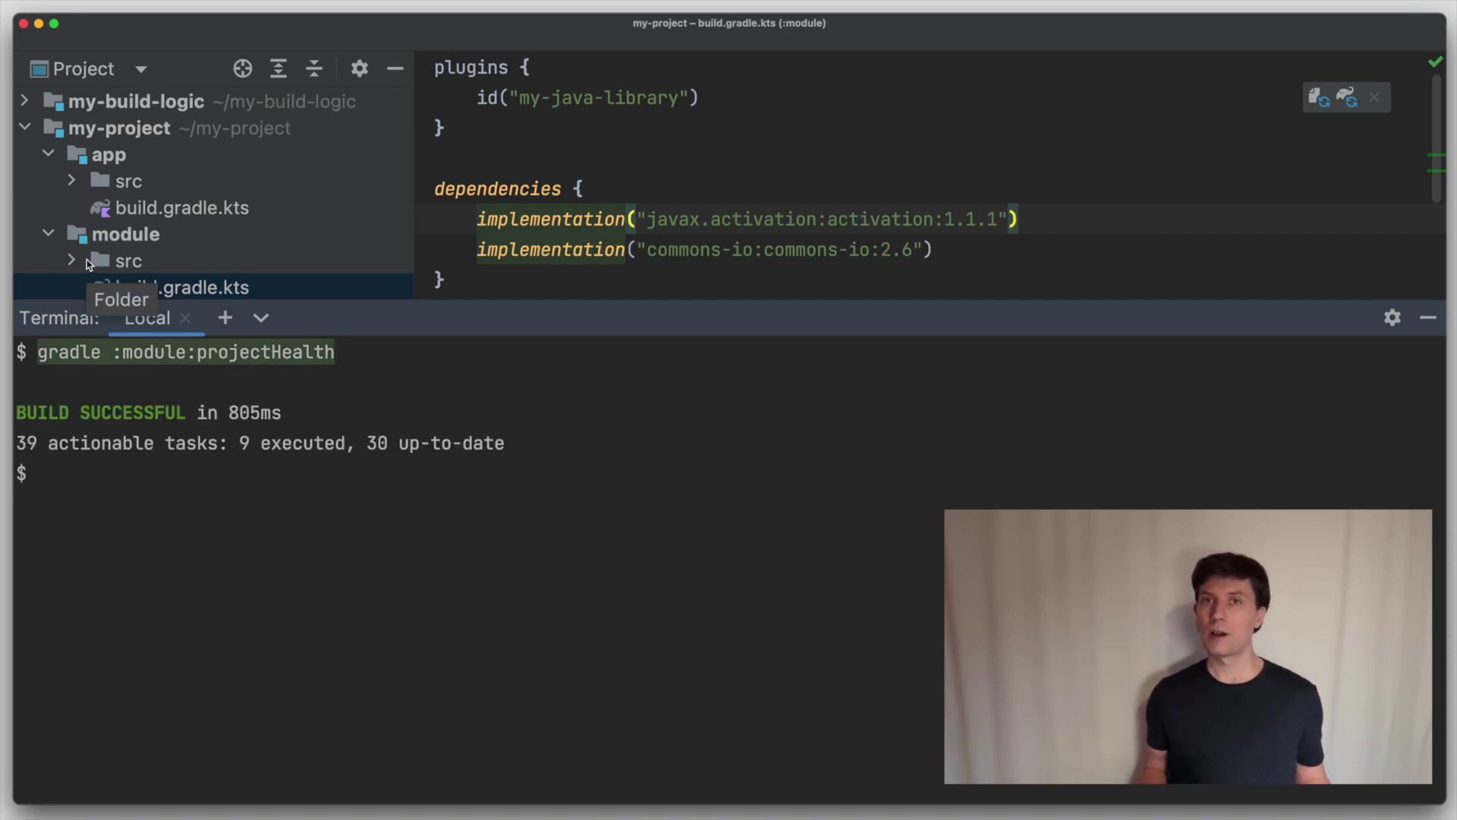
Step: Add a FilenameUtils utils parameter to ModuleA's doWork method
double_click(673, 233)
key("super+c")
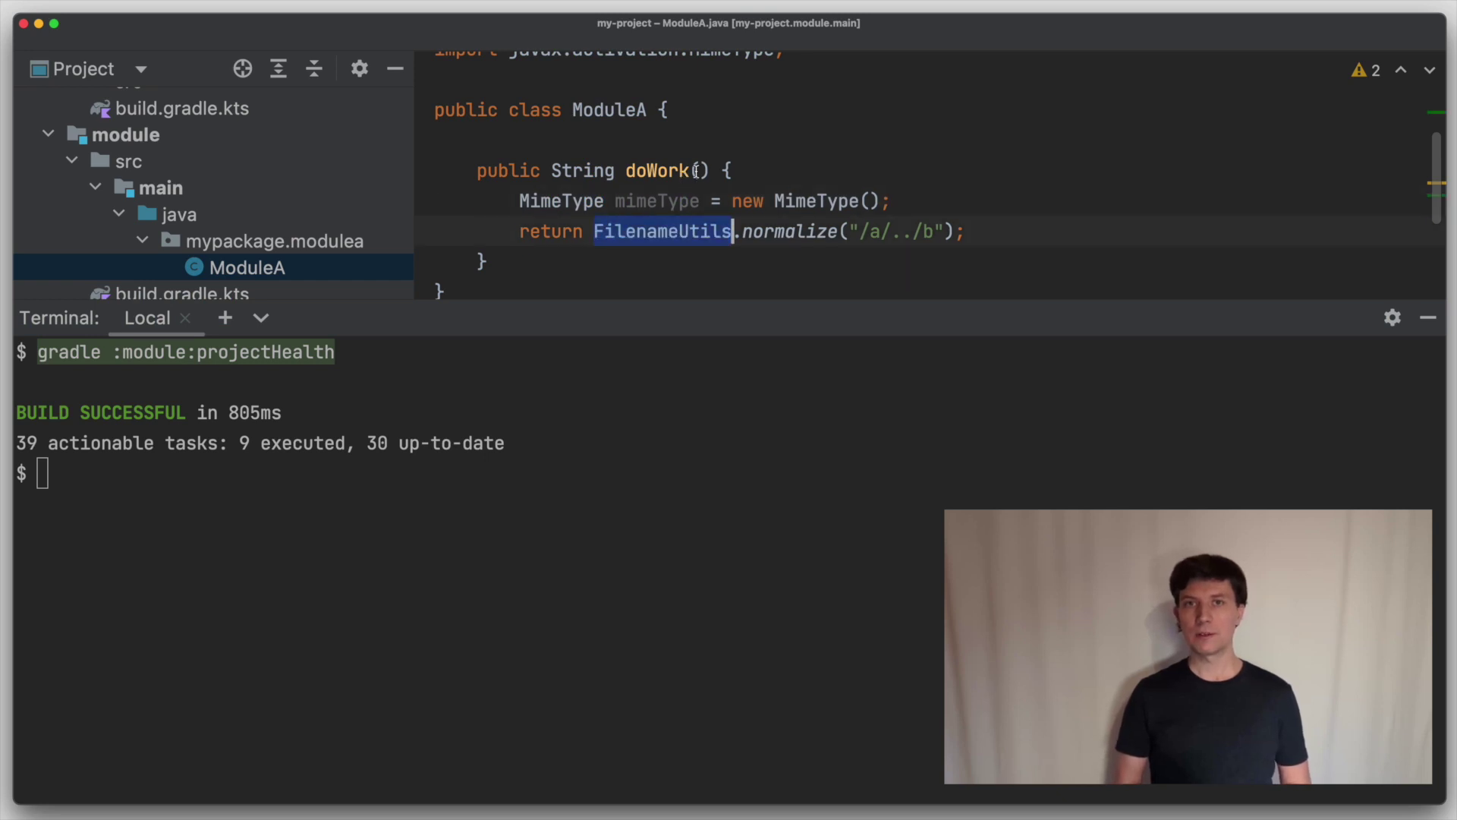
left_click(694, 171)
key("super+v")
type("uti")
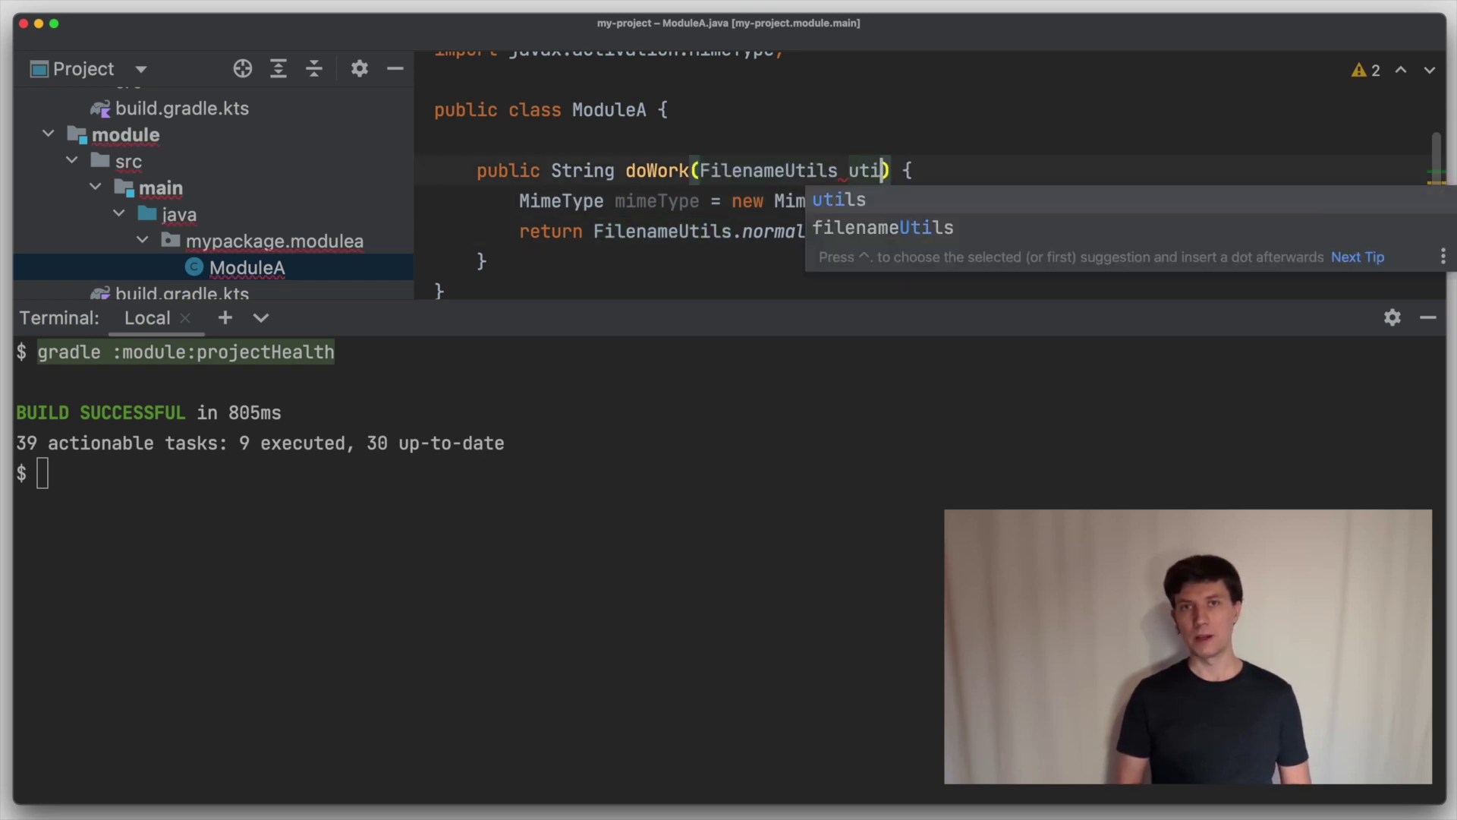
type("ls")
key("Escape")
Step: Rerun :module:projectHealth and review the advice that commons-io should become api
left_click(486, 496)
key("super+k")
type("gradle :module:projectHealth")
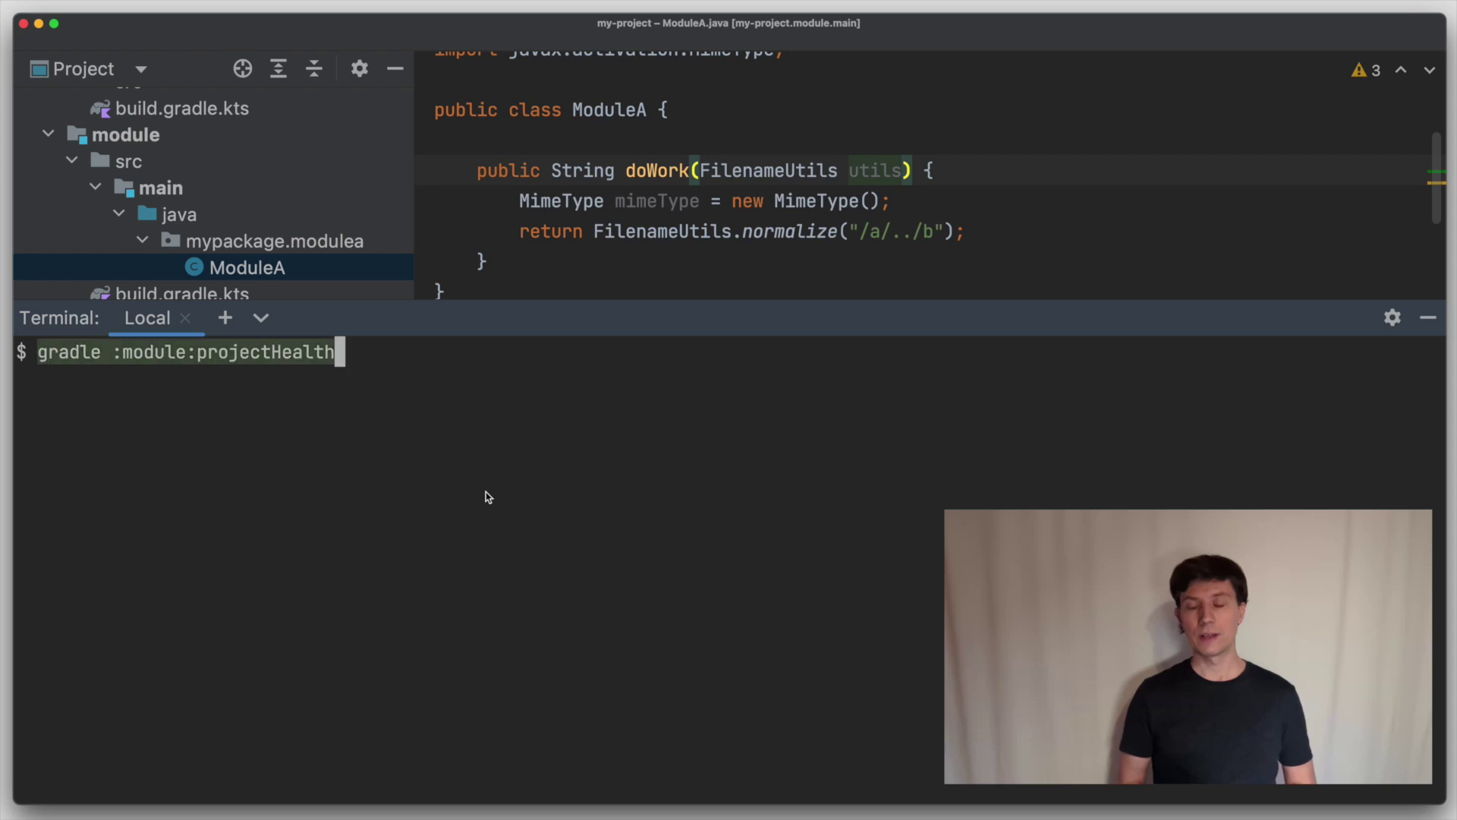
key("Return")
left_click_drag(325, 473, 208, 473)
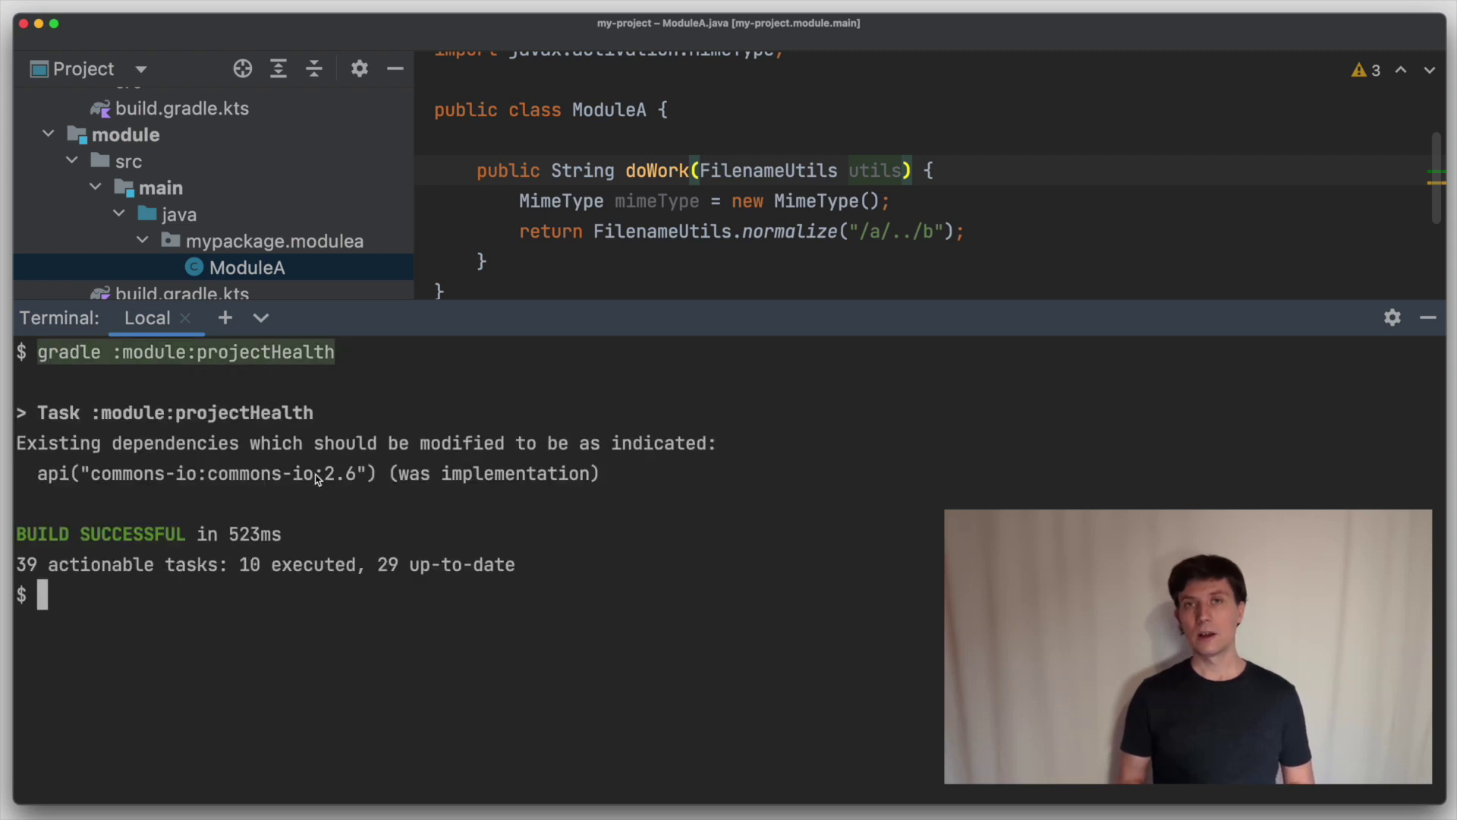
double_click(466, 477)
left_click(53, 482)
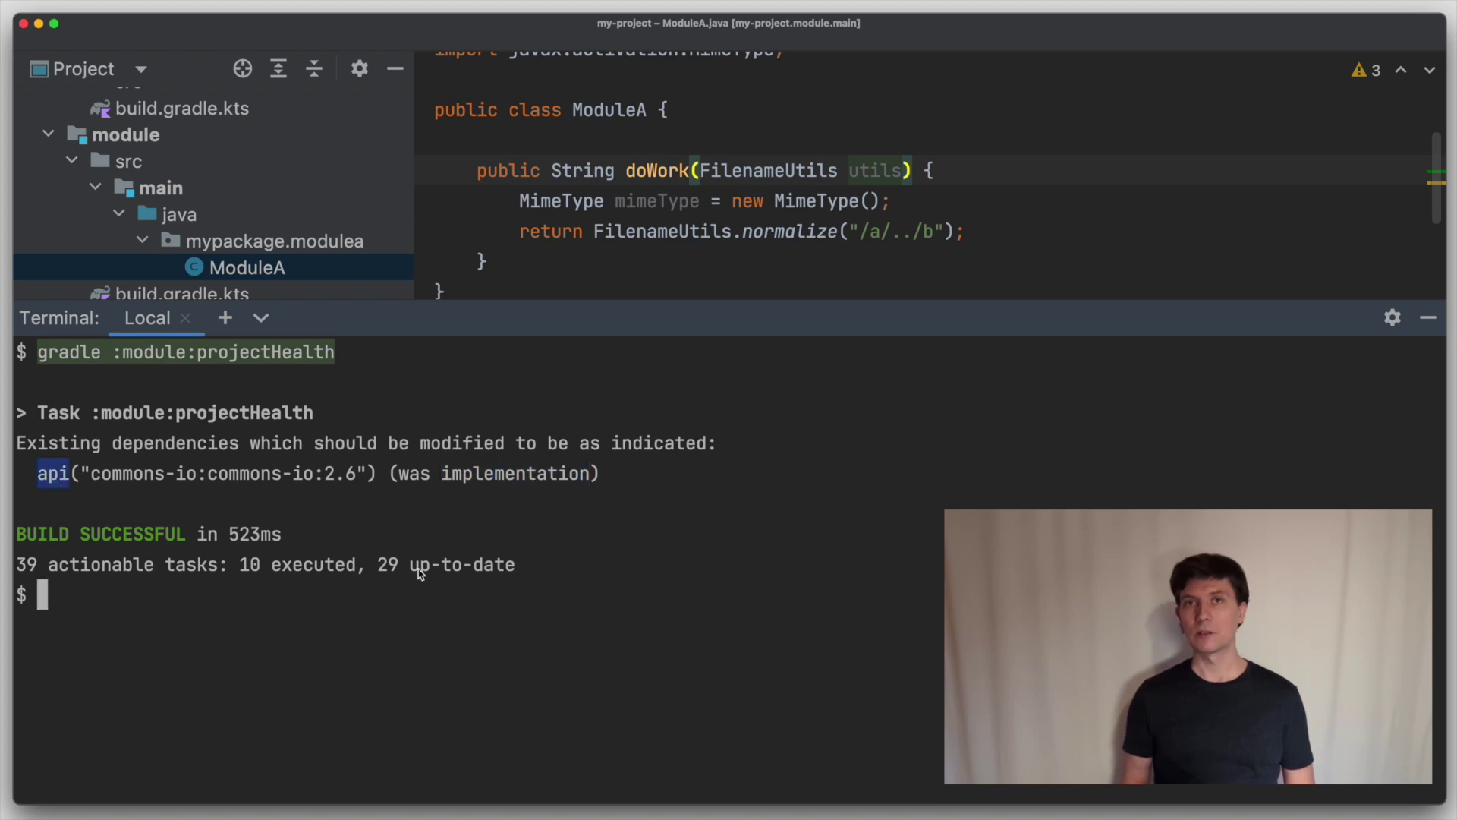
key("super+k")
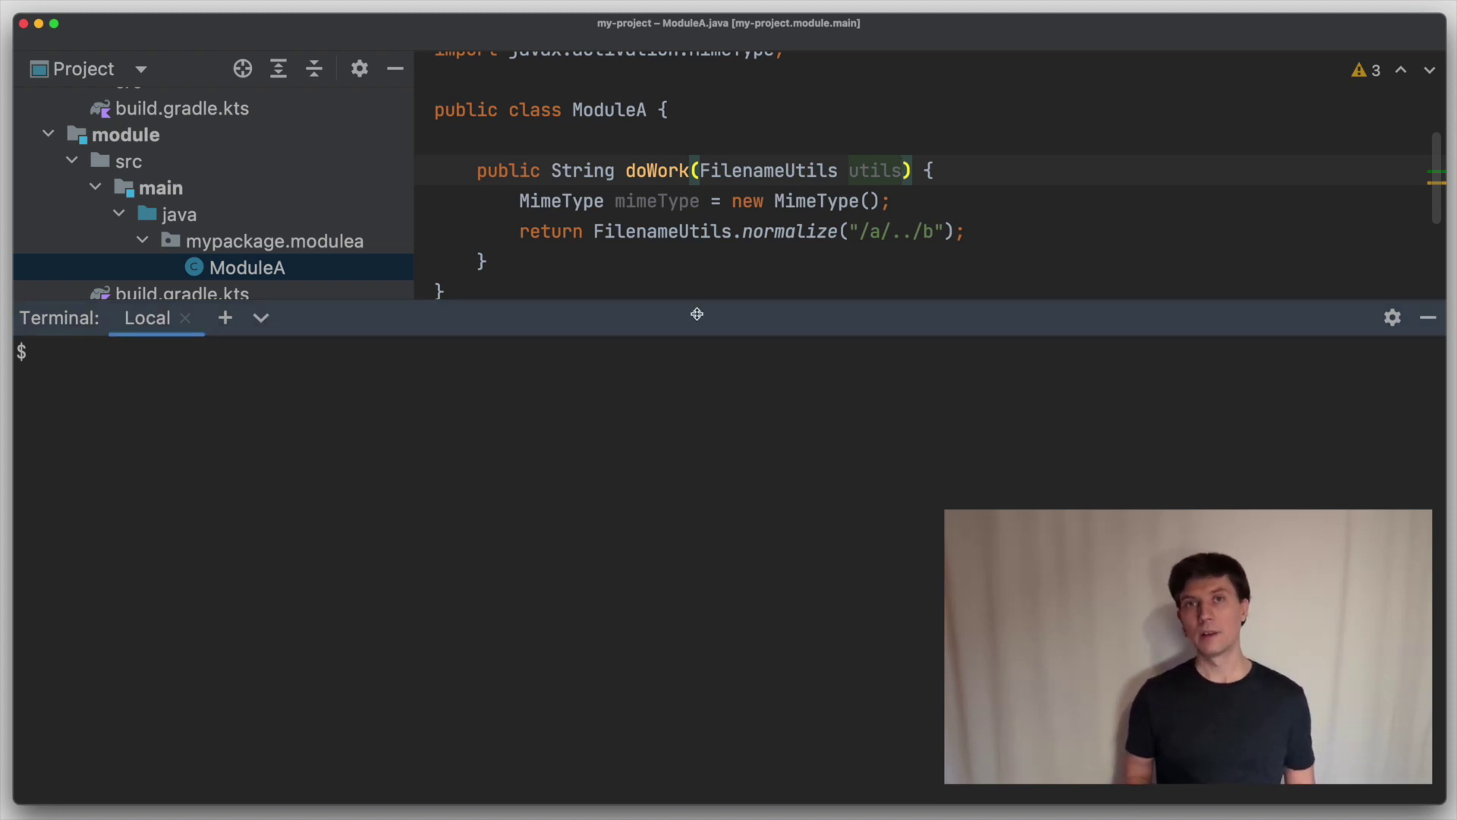
Step: Remove the FilenameUtils parameter, the normalize call and its import so doWork returns the plain path
left_click(807, 200)
left_click_drag(896, 169, 697, 169)
key("BackSpace")
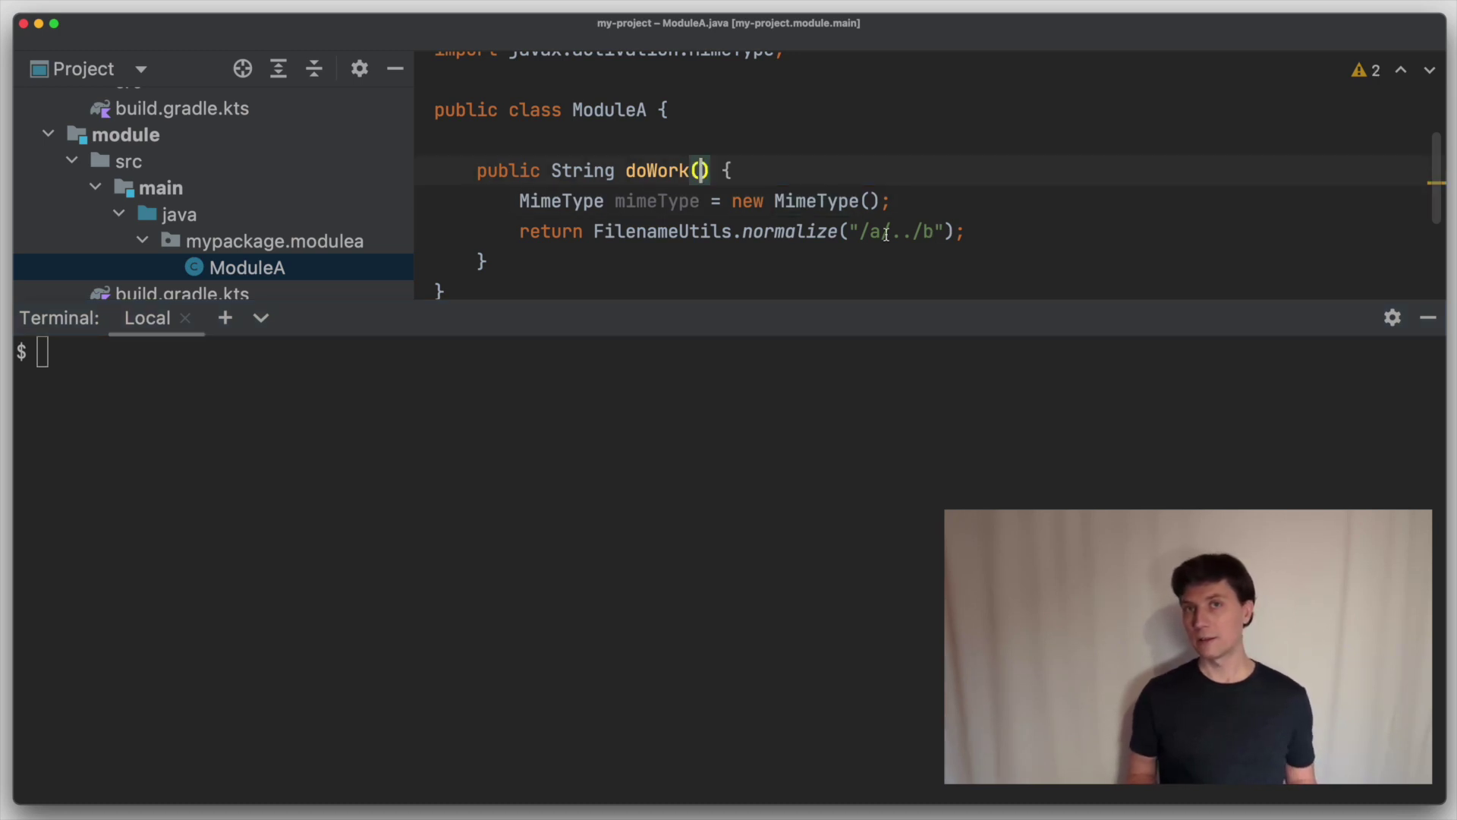
mouse_move(848, 232)
left_mouse_down()
mouse_move(560, 232)
mouse_move(592, 232)
left_mouse_up()
key("BackSpace")
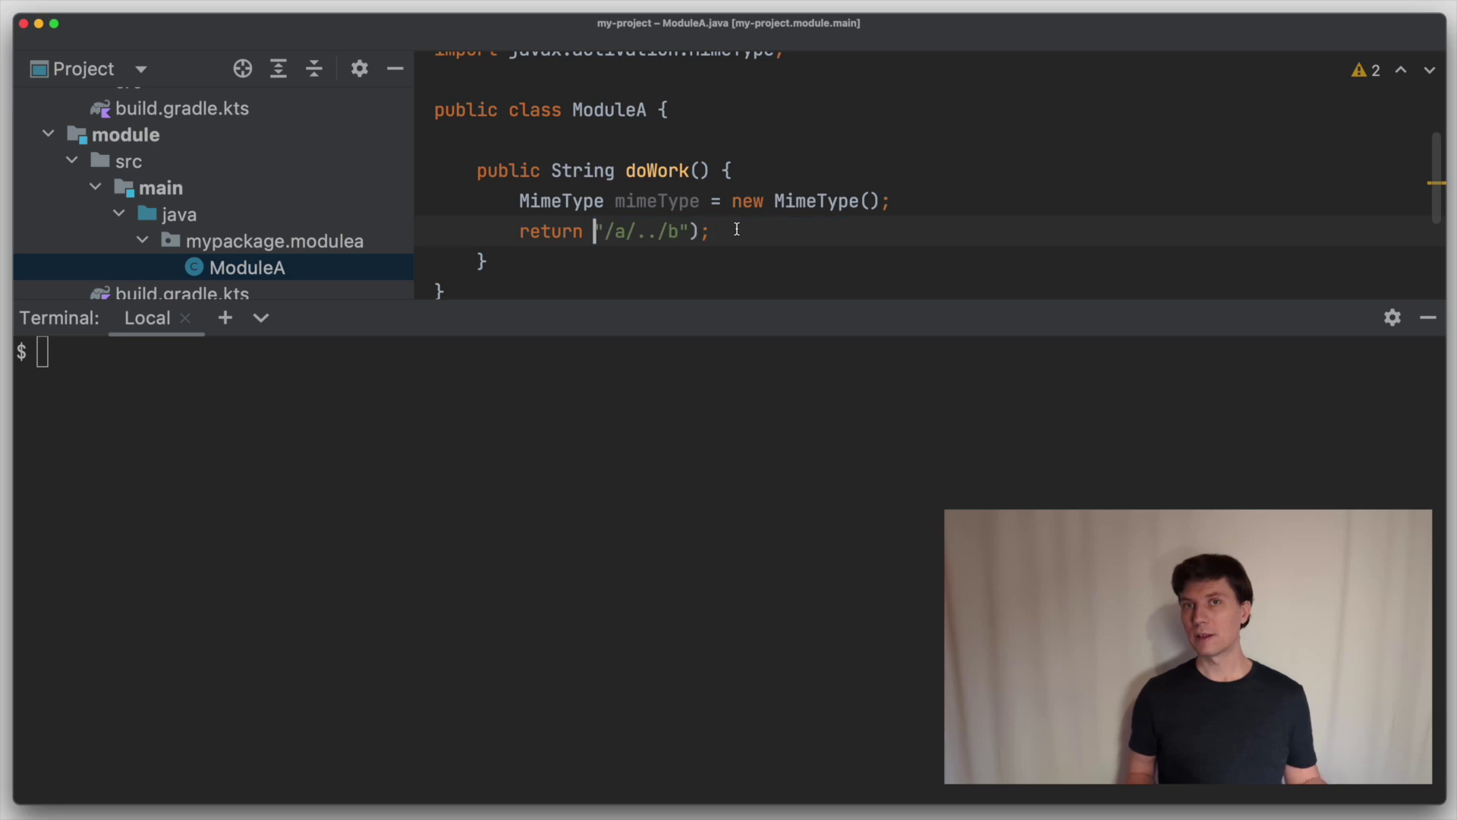
left_click(705, 232)
key("BackSpace")
scroll(784, 209, "up", 3)
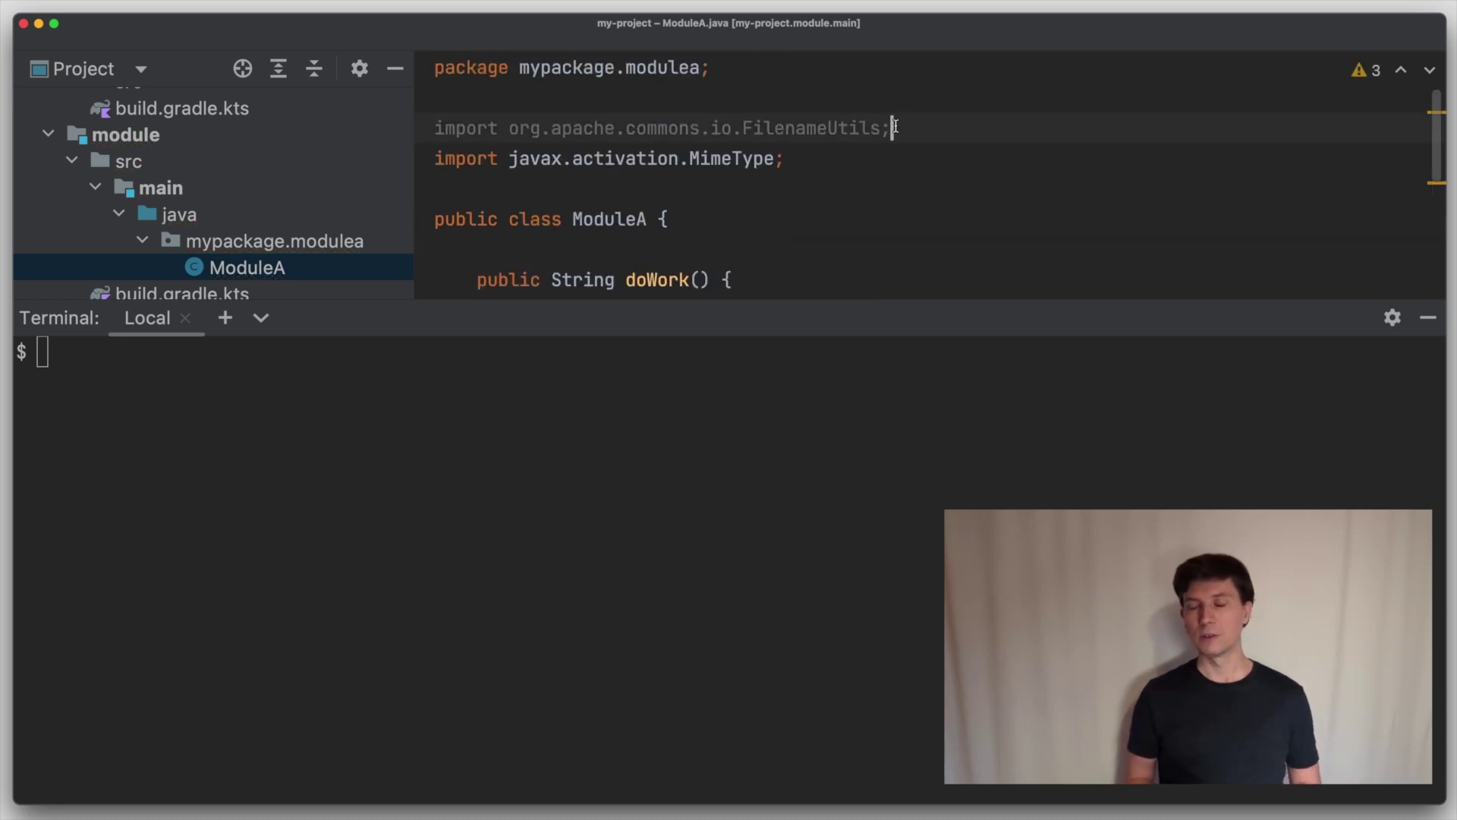
key("shift+Up")
key("BackSpace")
scroll(820, 179, "down", 3)
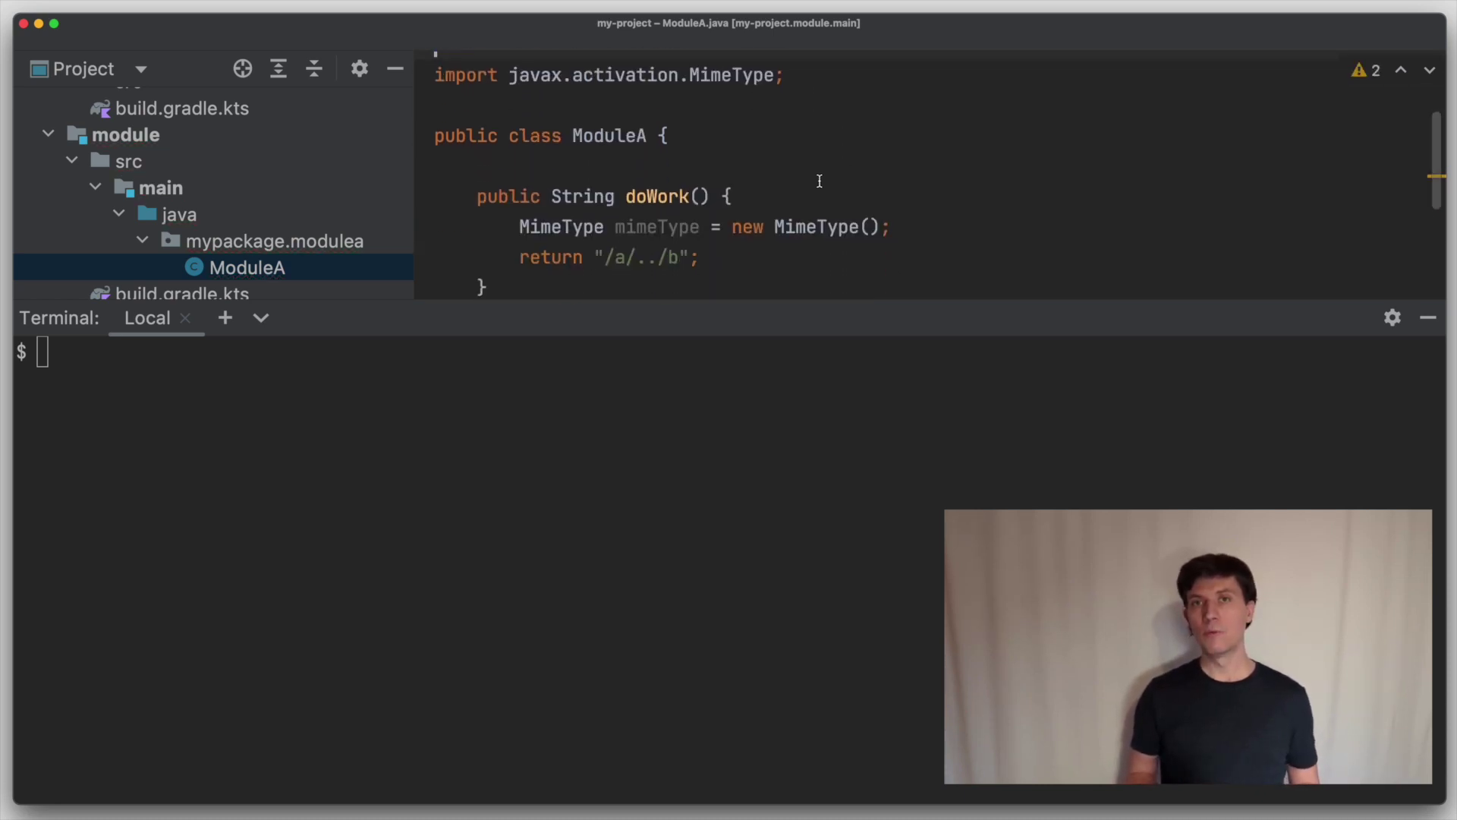
type("gradle :module:projectHealth")
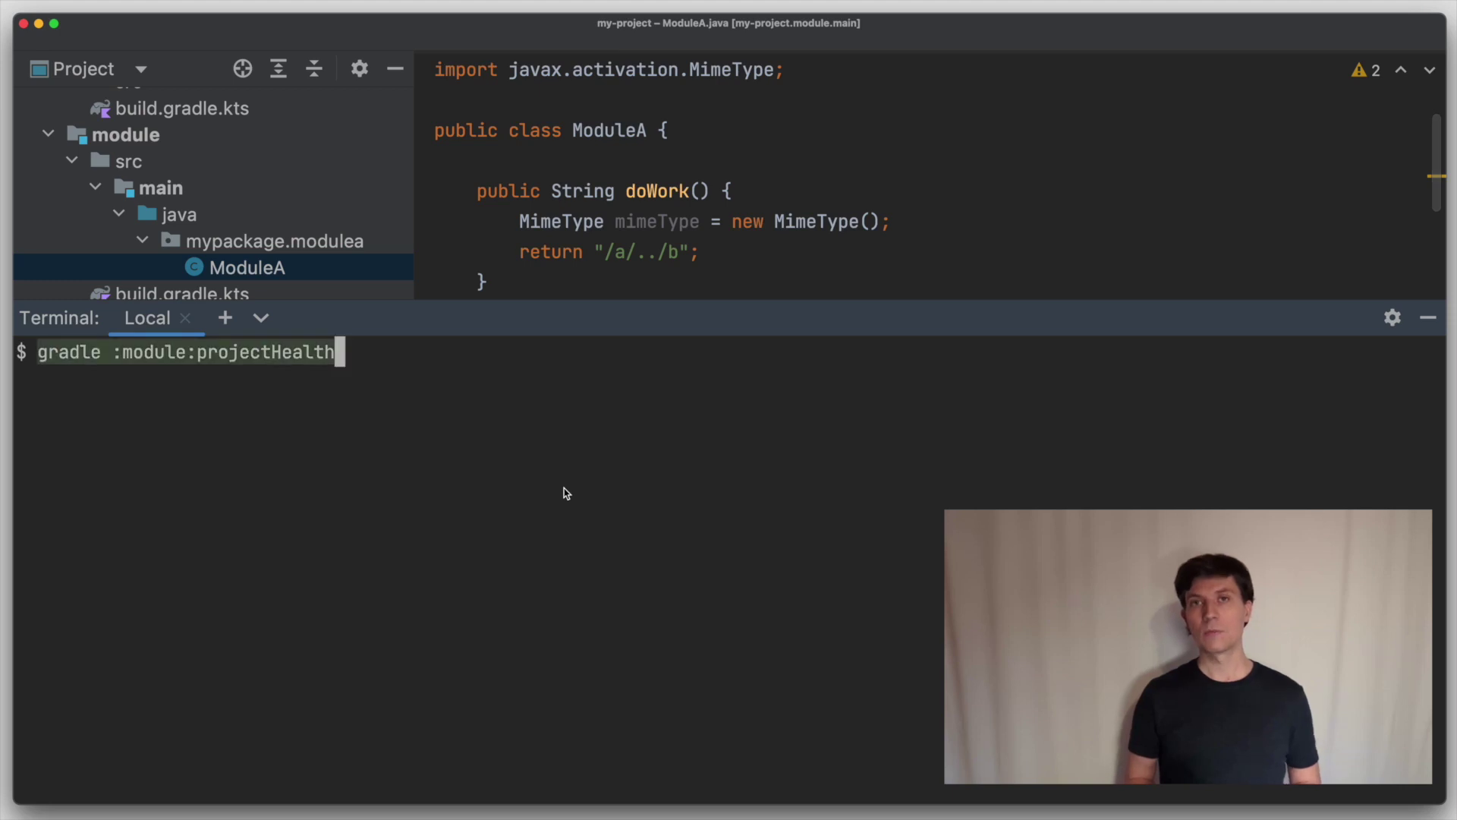
Step: Run gradle :module:projectHealth and note commons-io reported as an unused dependency
key("Return")
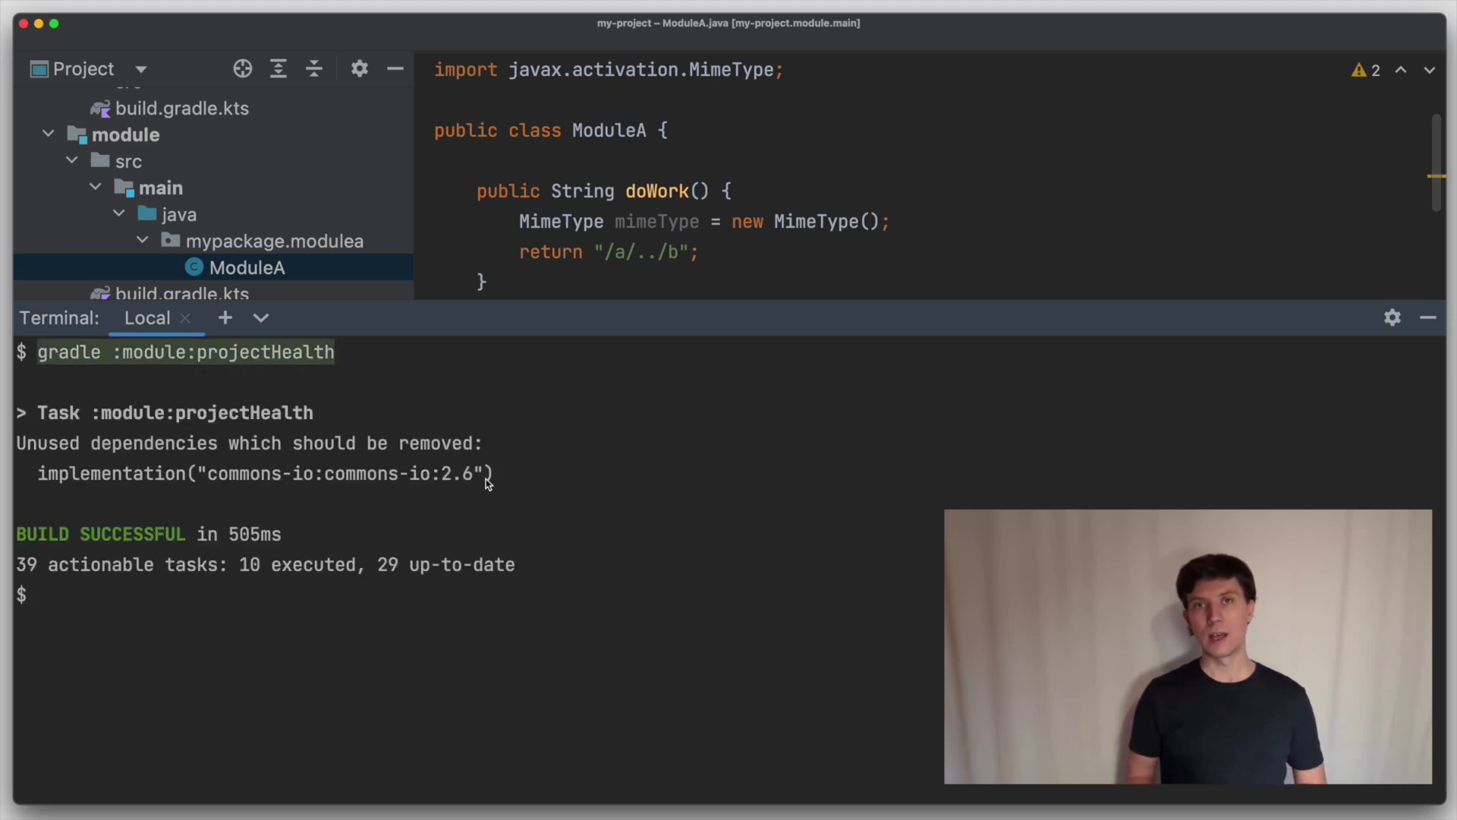
left_click_drag(482, 443, 16, 443)
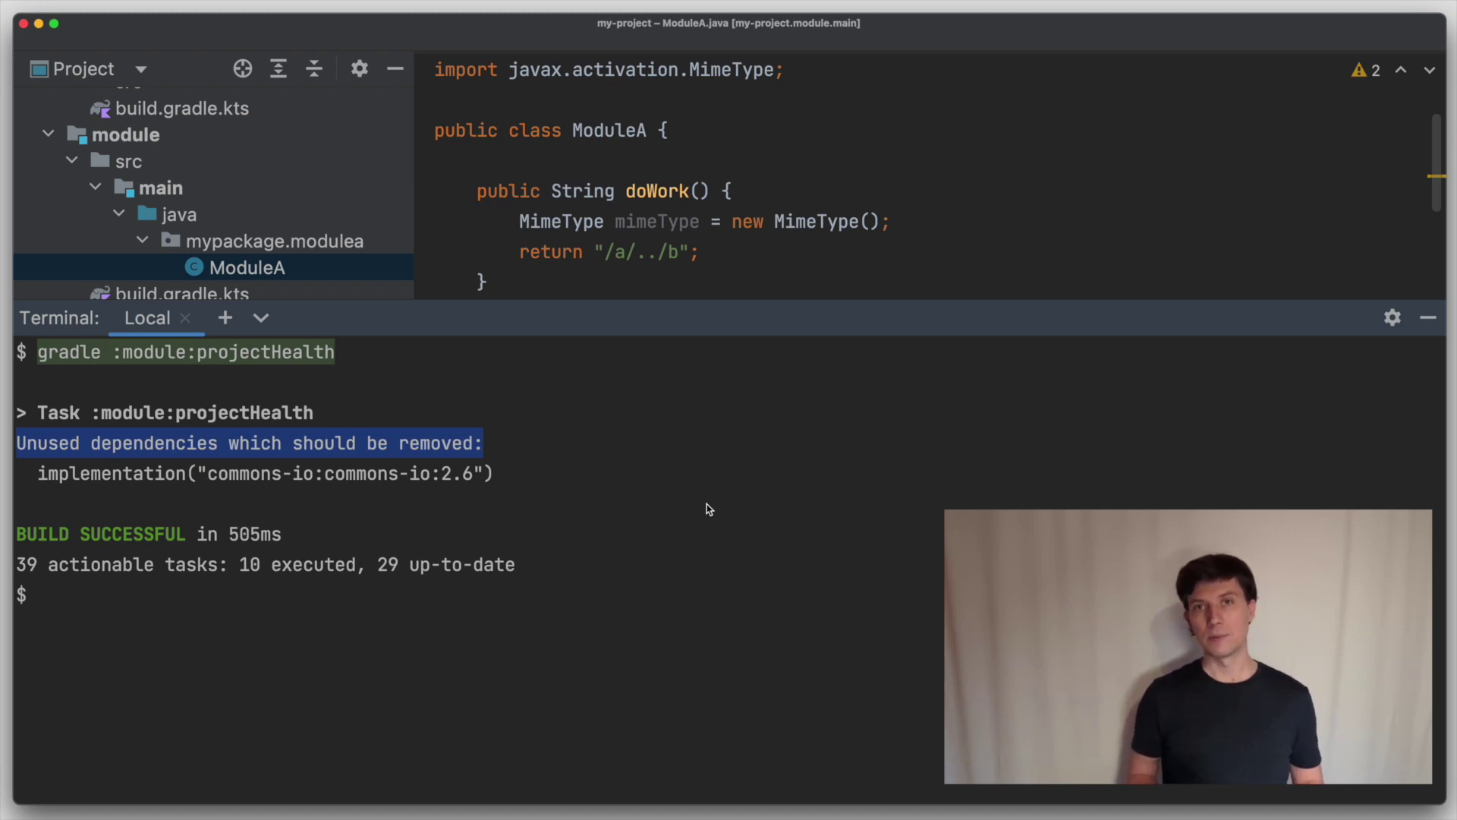
key("alt+F12")
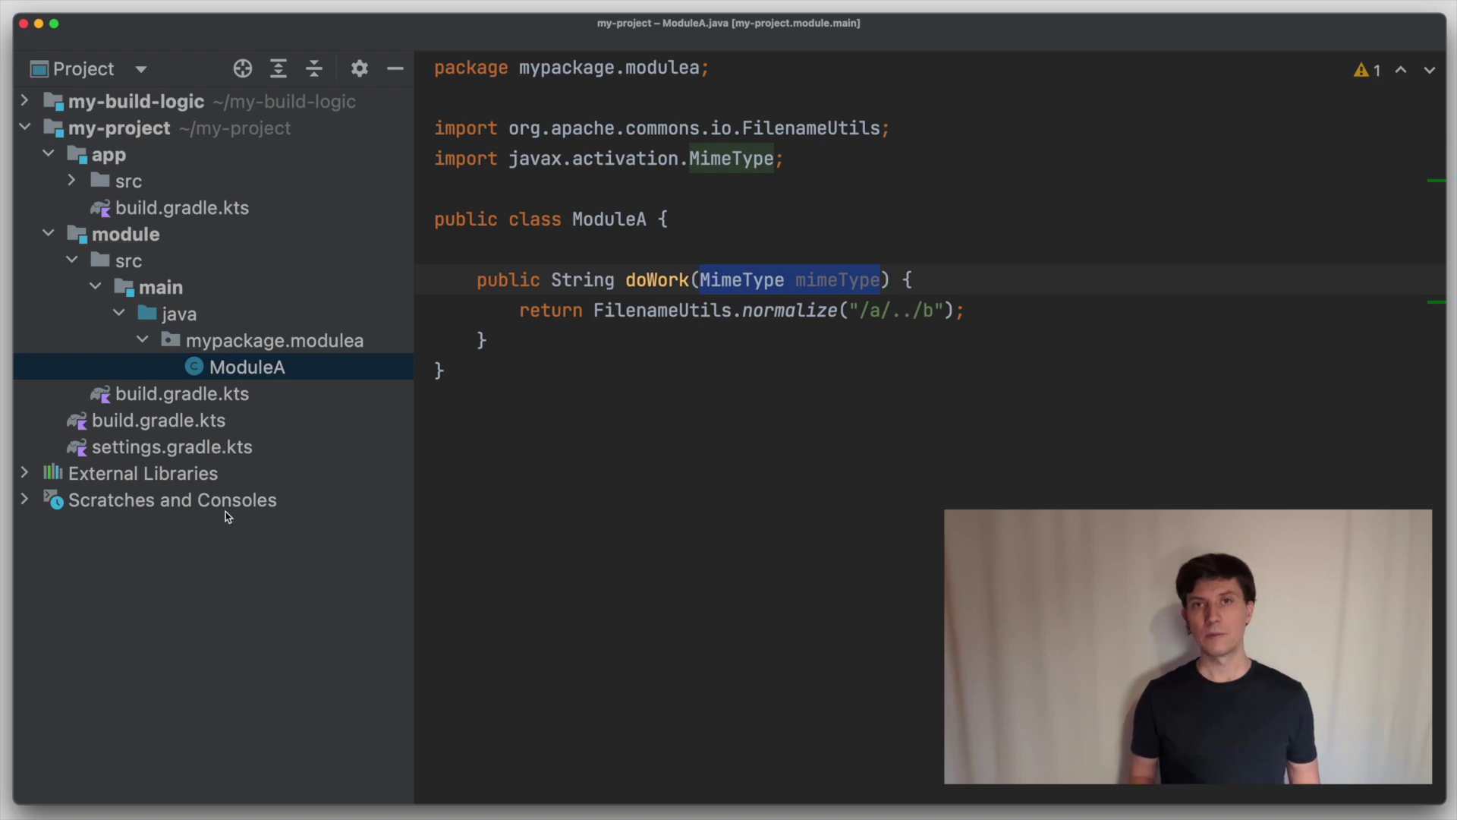
Step: Review App.java's MimeType import and the doWork(new MimeType) call, then navigate back
double_click(205, 395)
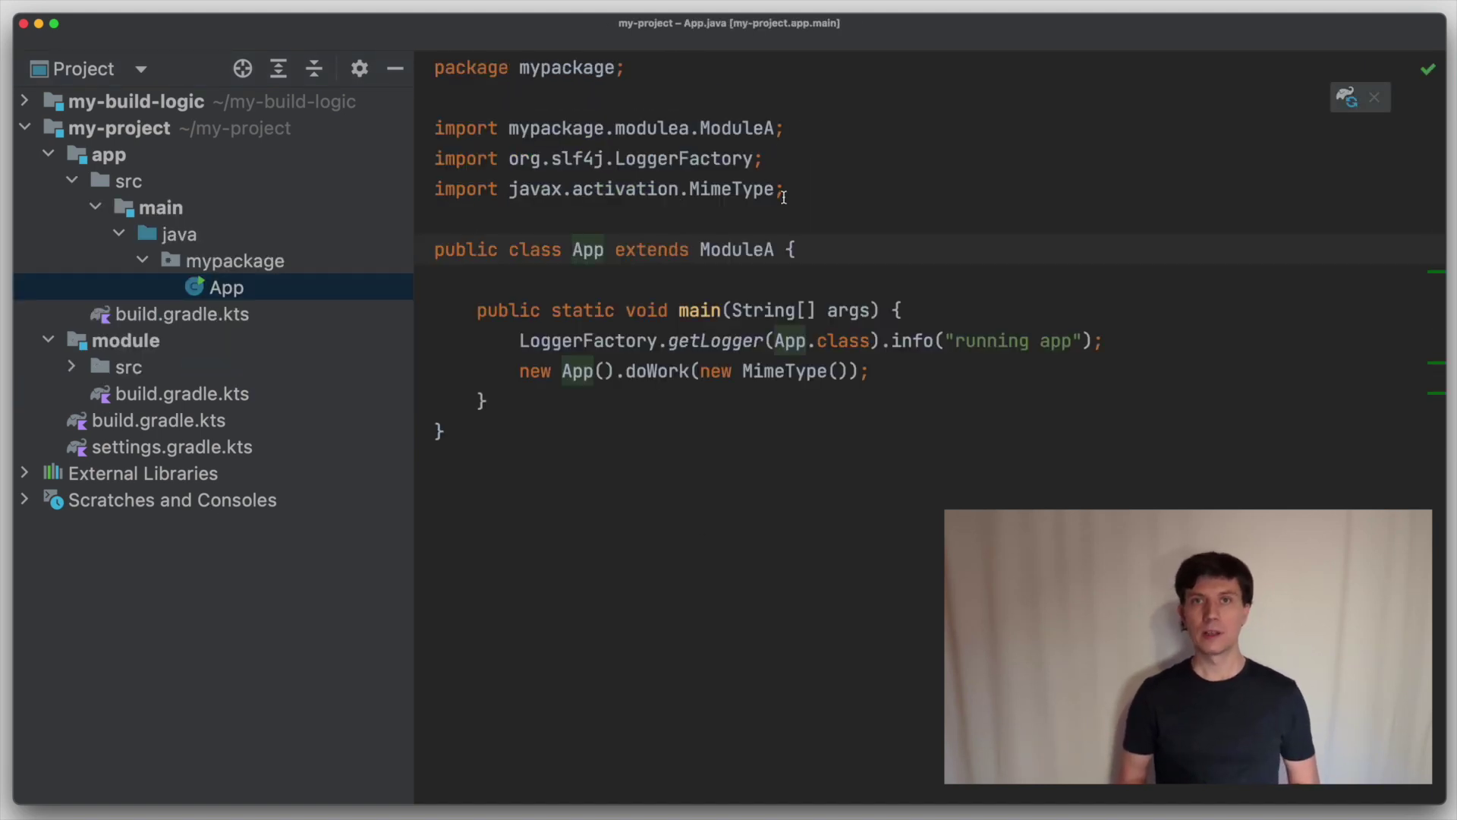
left_click_drag(784, 189, 413, 188)
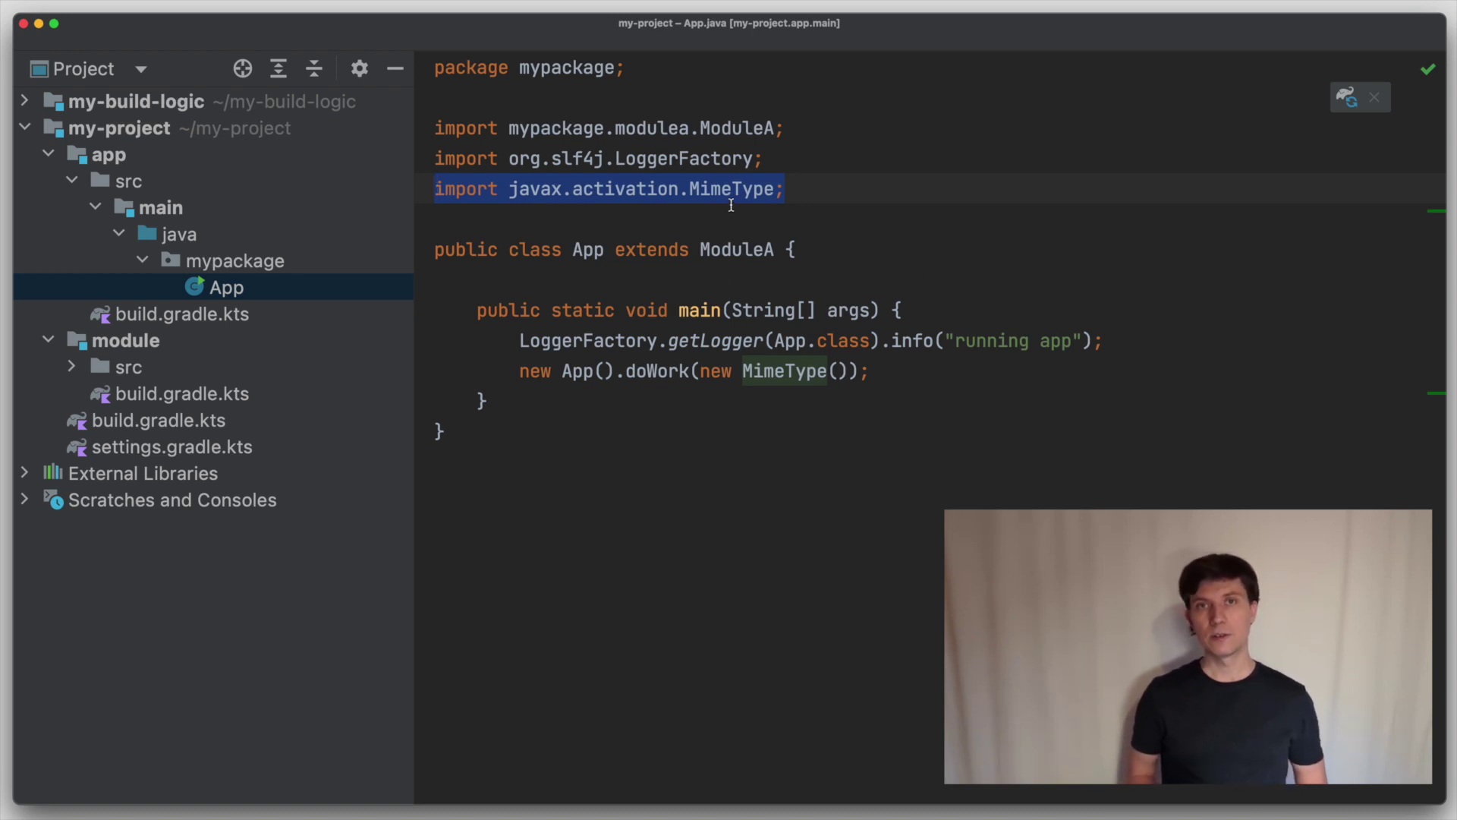
left_click(771, 366)
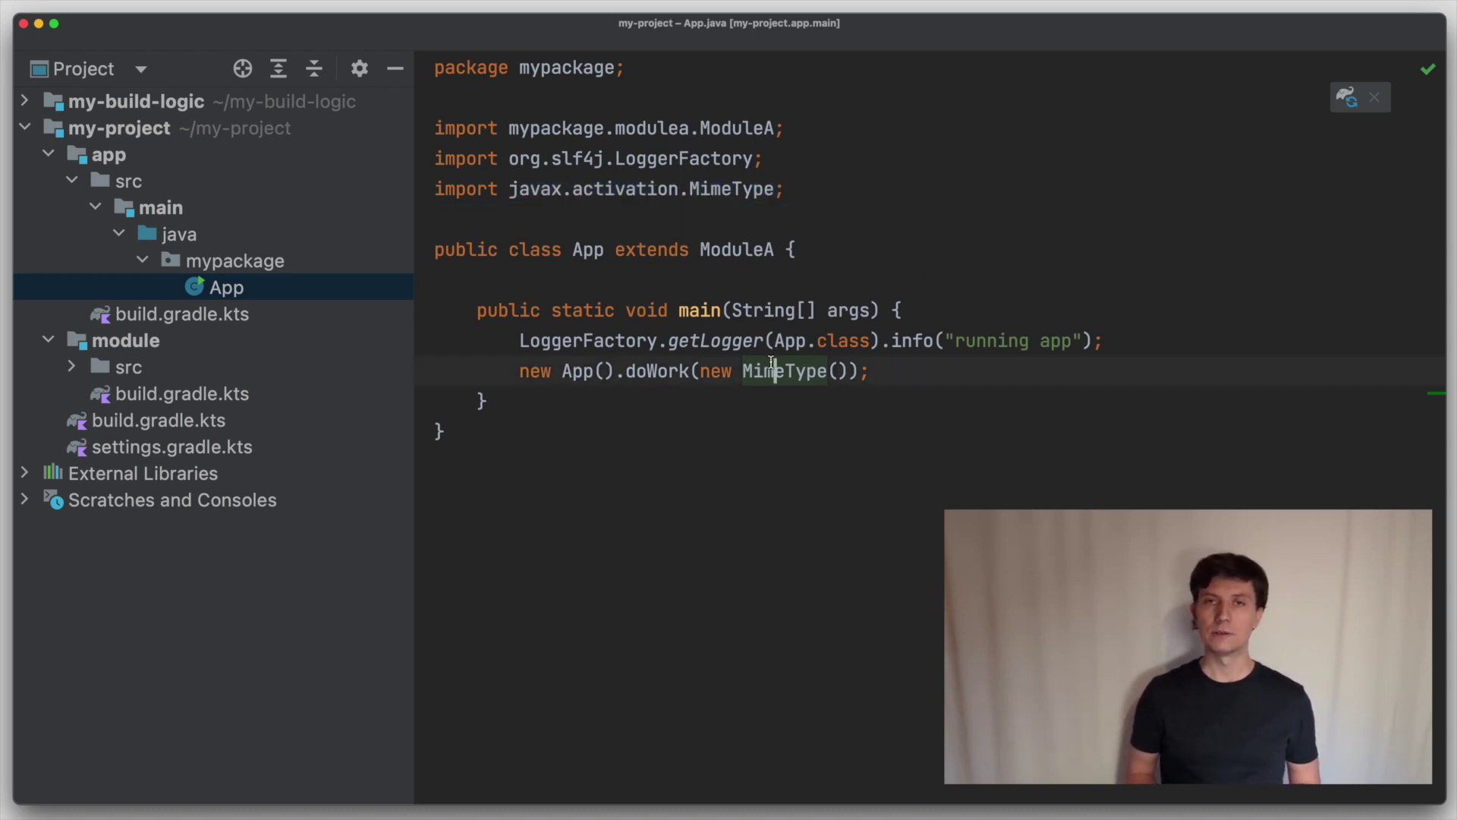
double_click(772, 367)
left_click(545, 478)
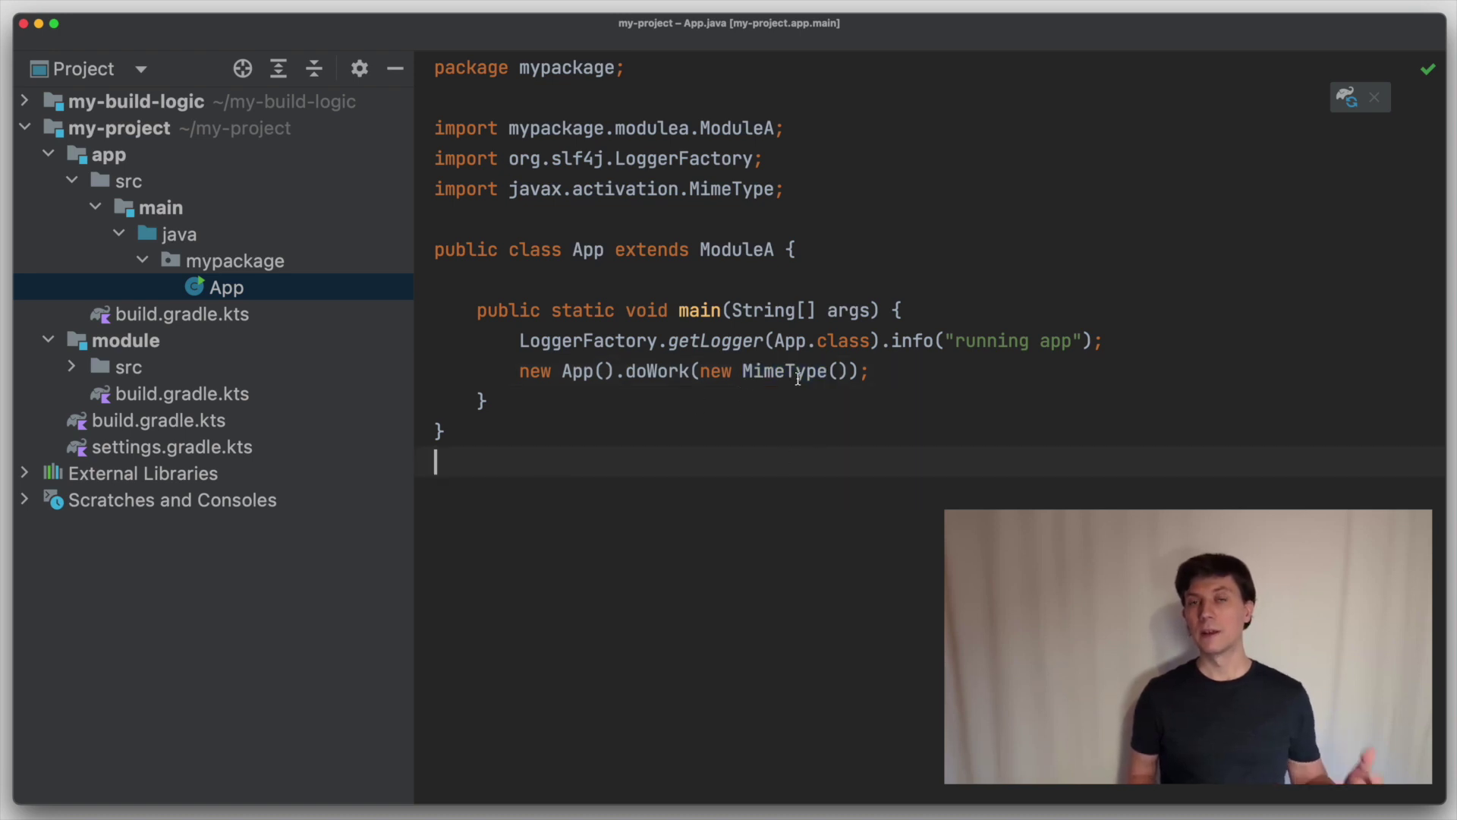
key("super+bracketleft")
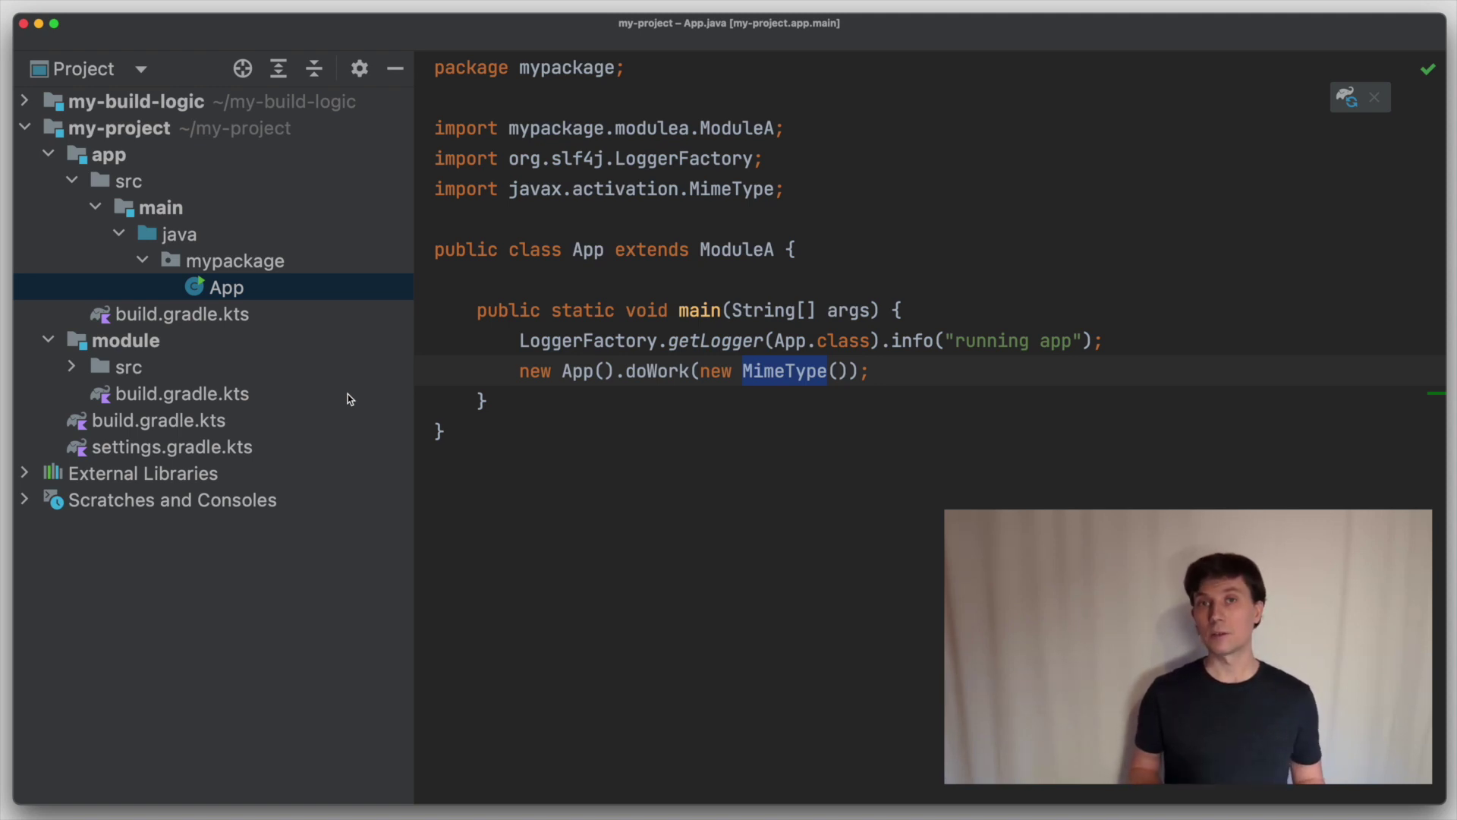
Step: Run gradle :app:projectHealth and note the advice to declare javax.activation:activation:1.1.1 as implementation
key("alt+F12")
type("gr")
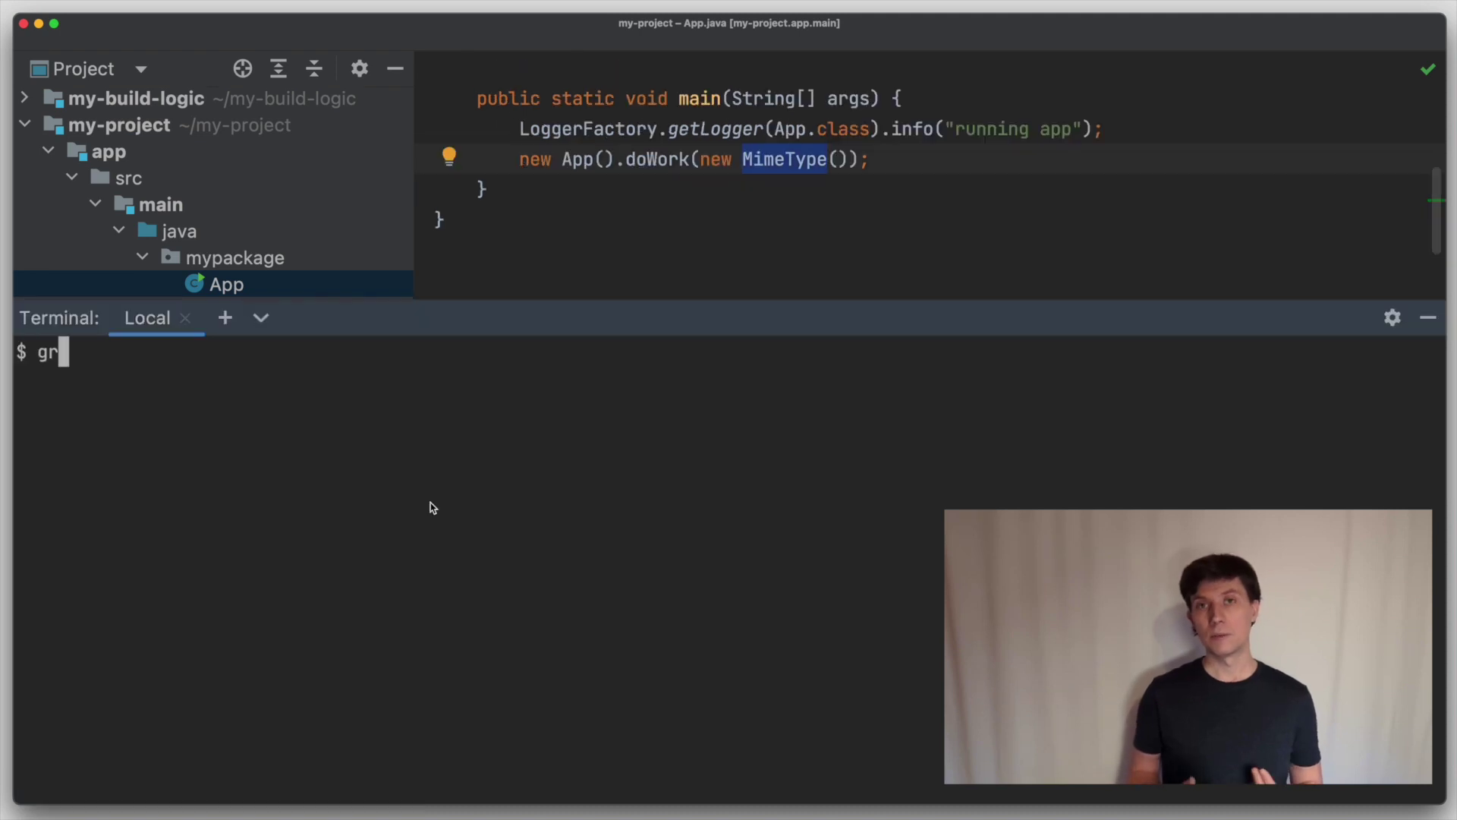
type("adle :app:proje")
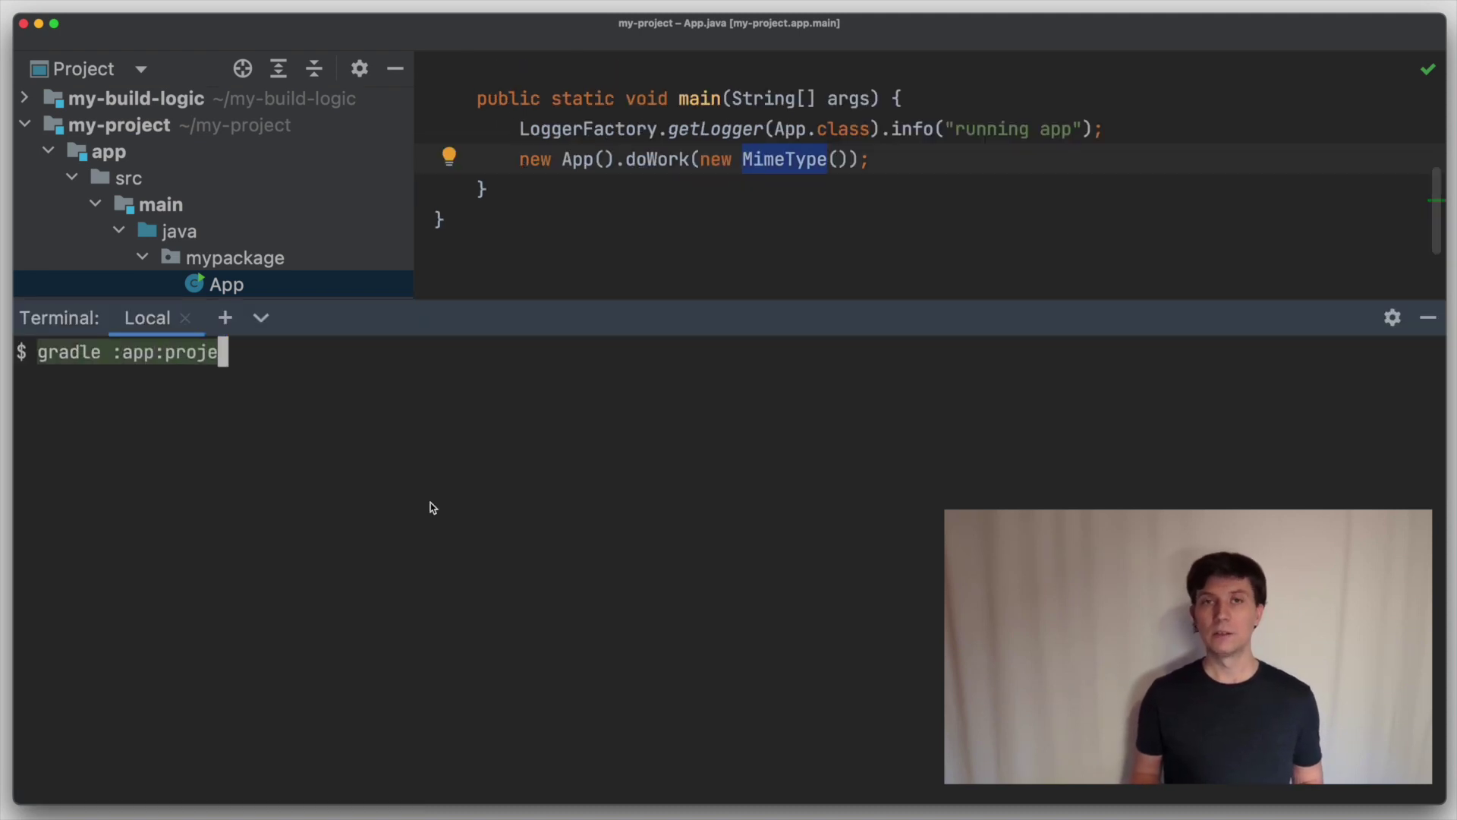
type("ctHeal")
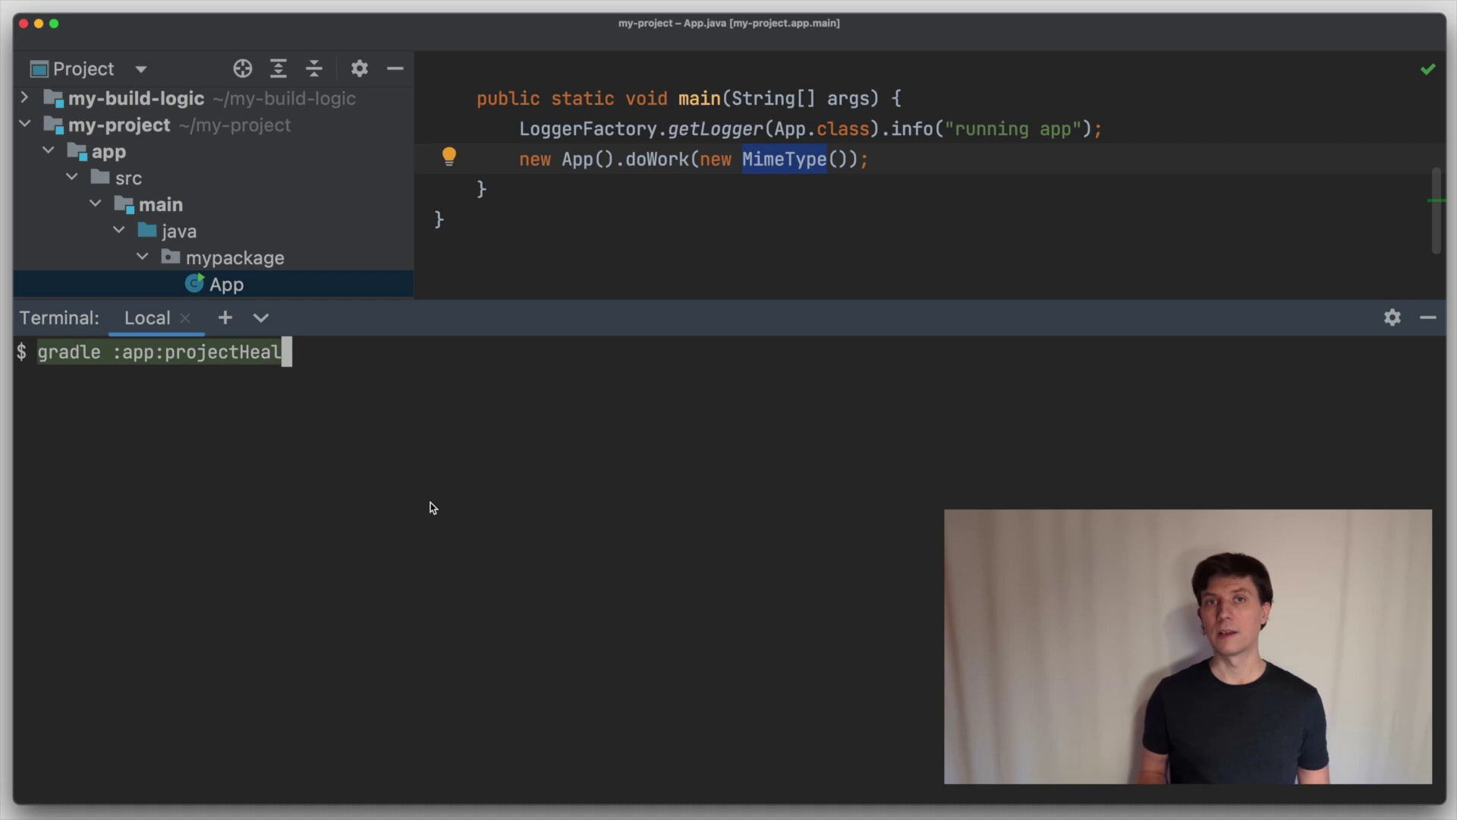
type("th")
key("Return")
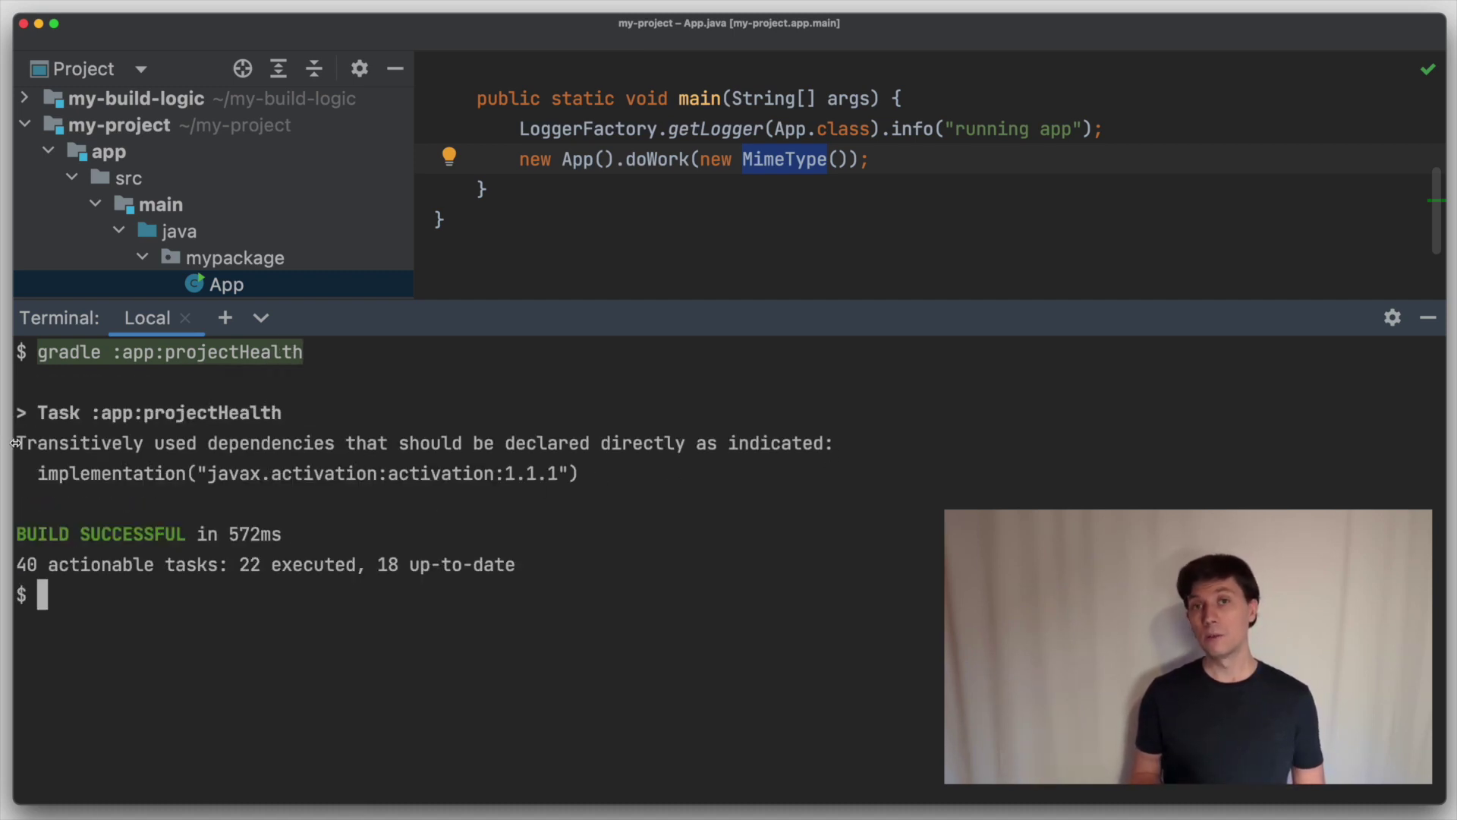
left_click_drag(16, 444, 831, 448)
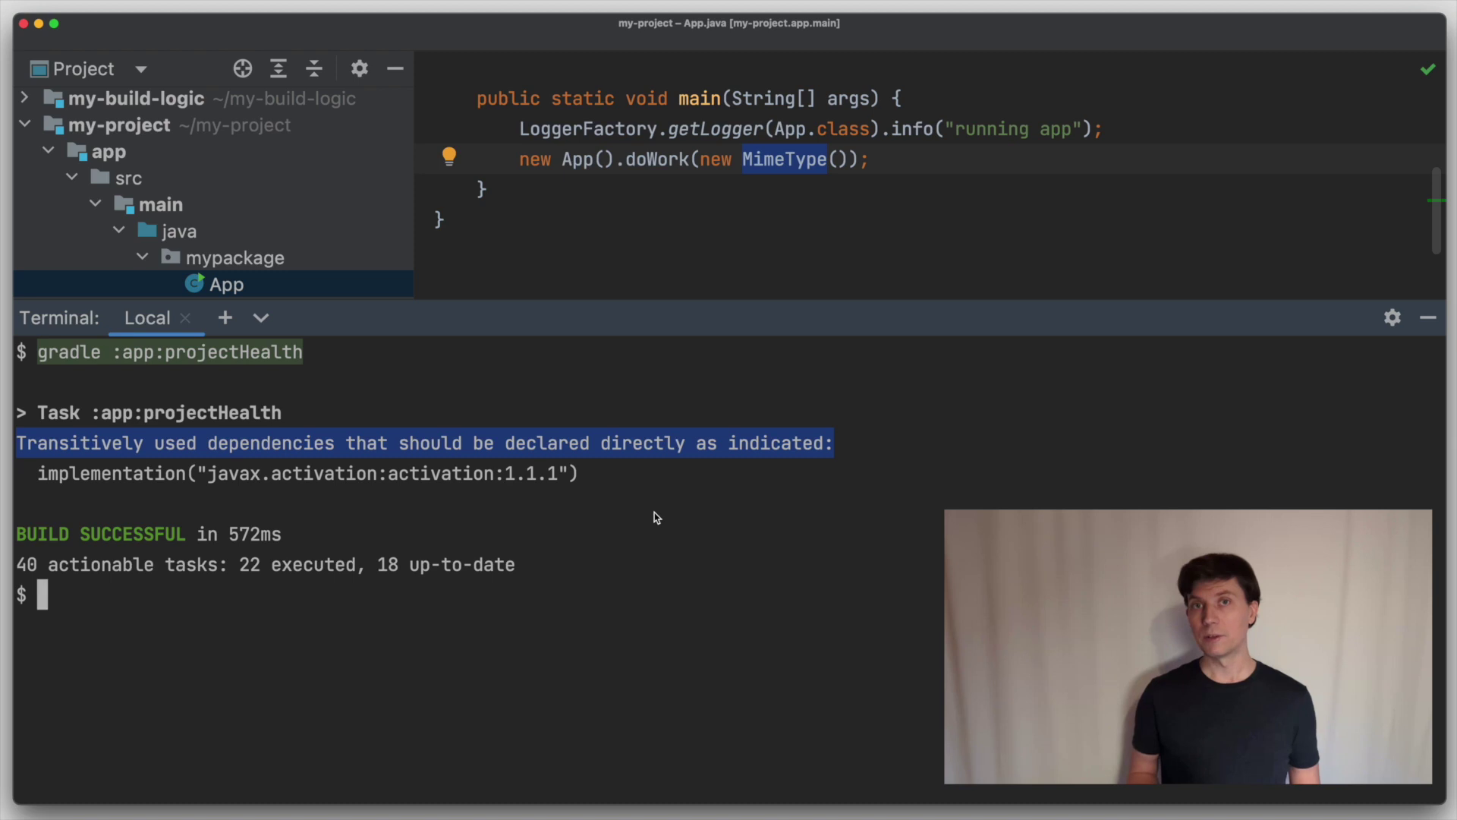
left_click(465, 620)
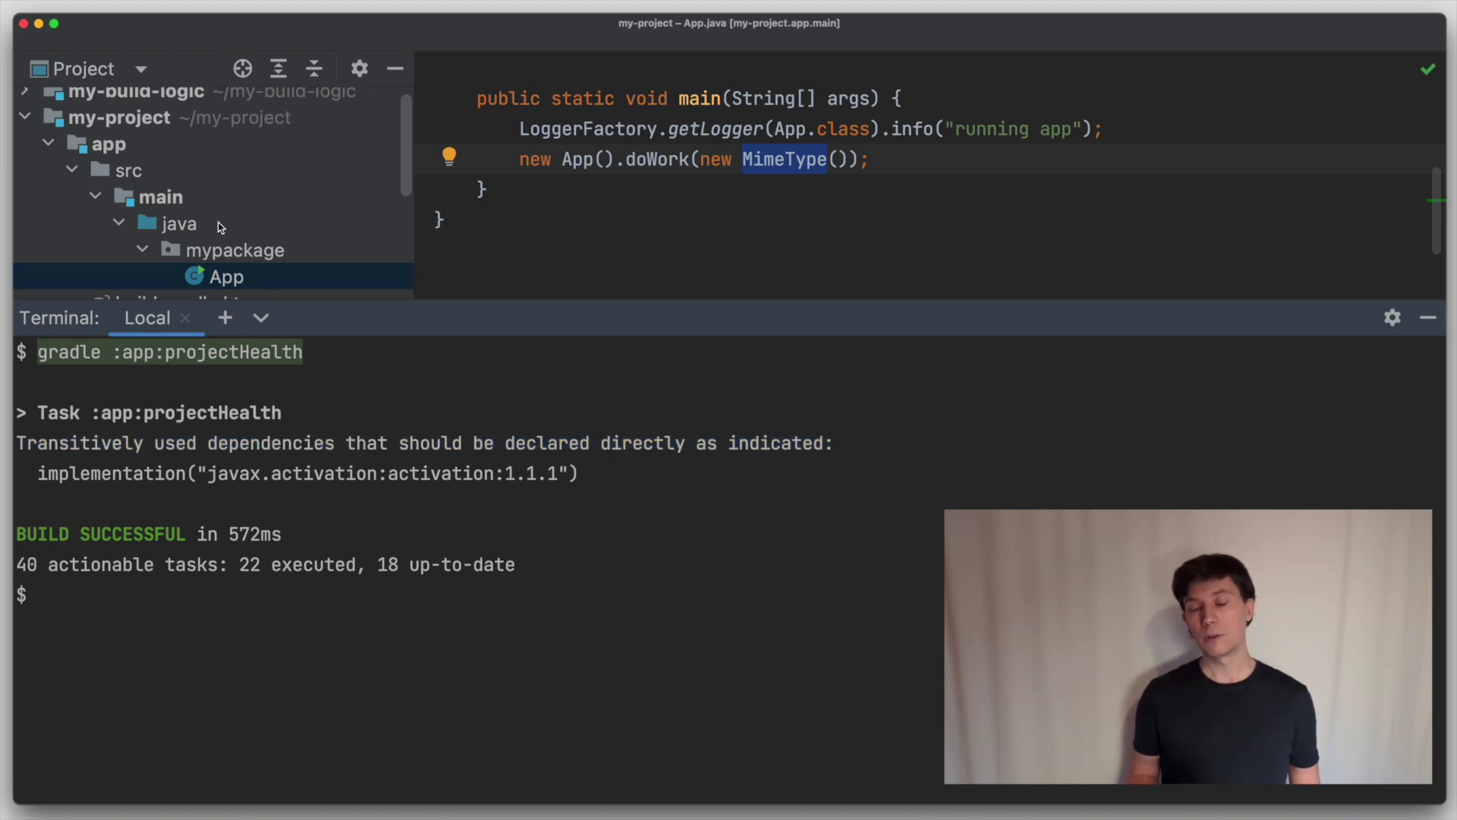
scroll(206, 227, "down", 2)
Step: Bring up the app module's build.gradle.kts and clear the terminal output
left_click(185, 259)
double_click(185, 260)
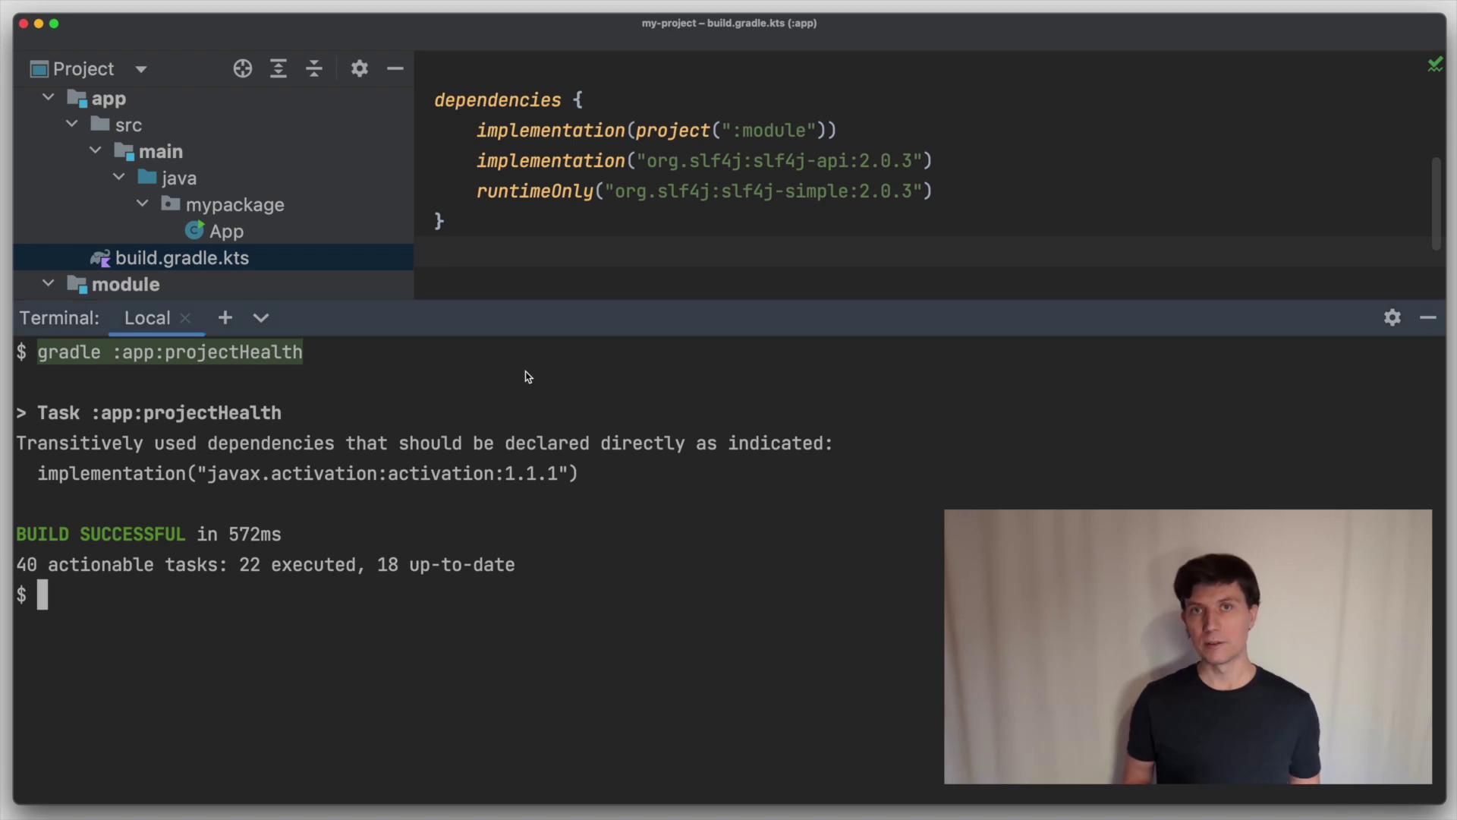
key("super+k")
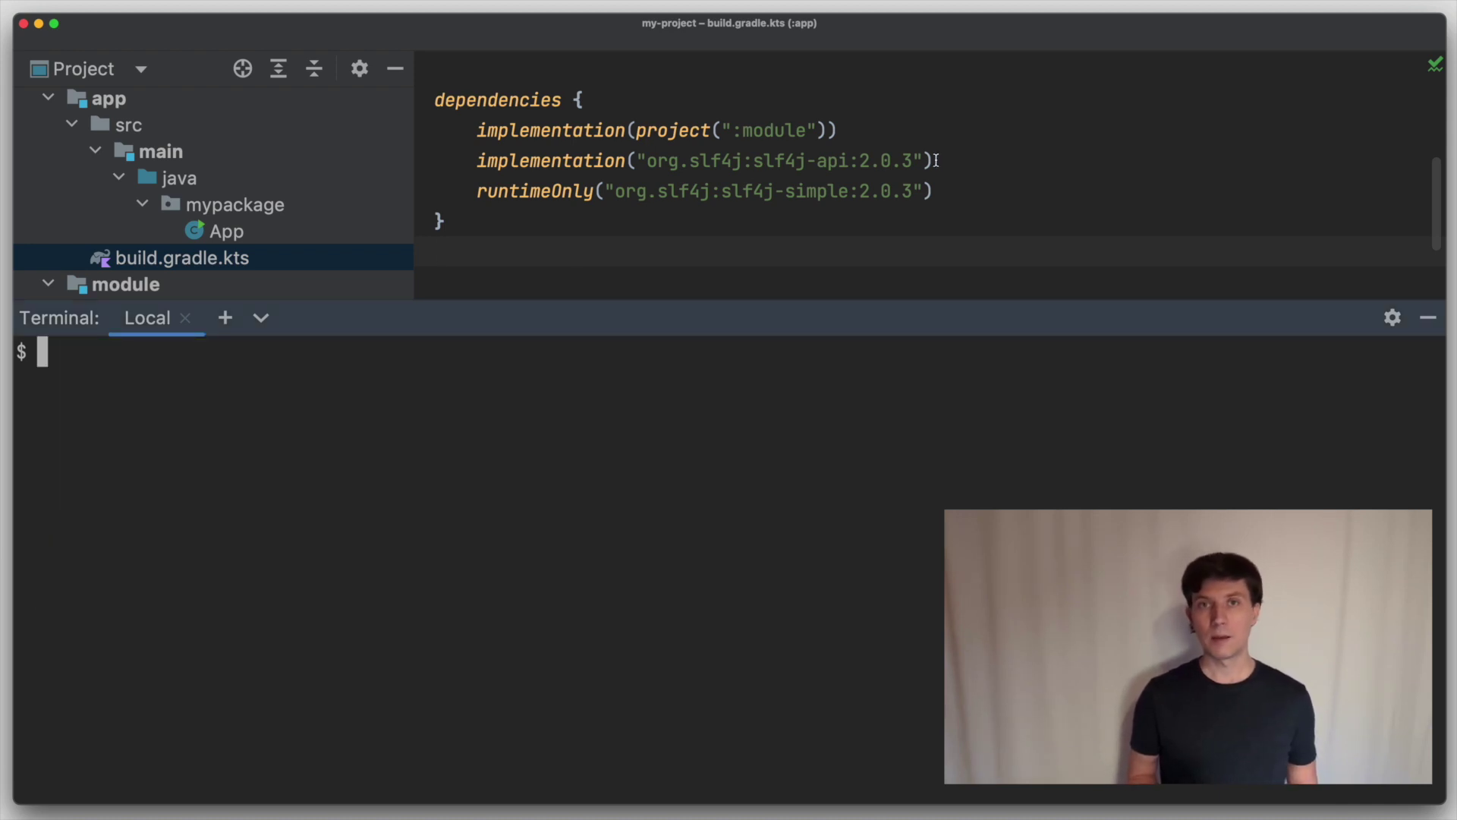
Step: Inspect the slf4j-api and slf4j-simple declarations and select runtimeOnly for replacement
left_click(922, 161)
left_click_drag(922, 161, 638, 160)
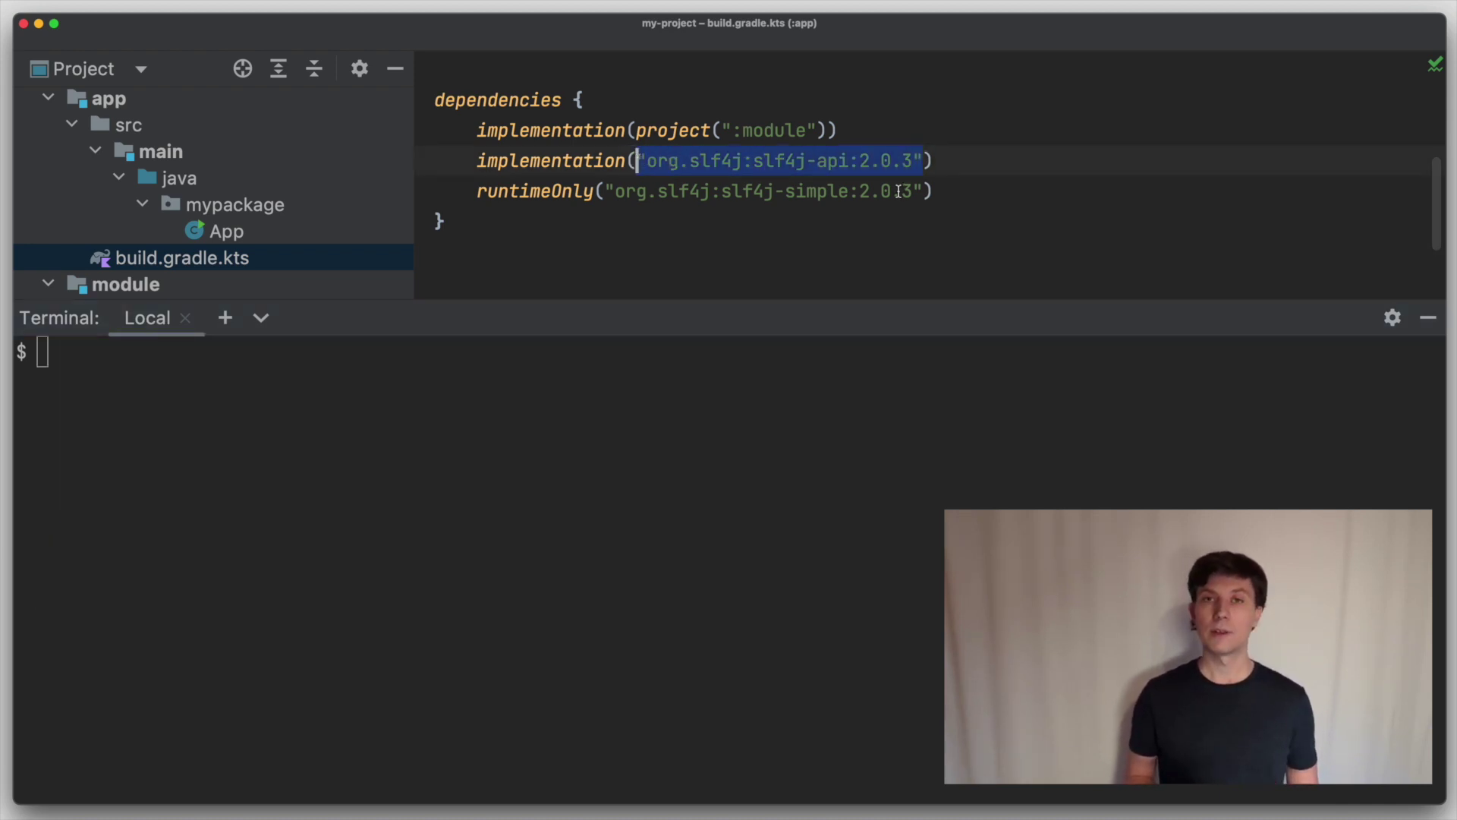
left_click_drag(928, 191, 604, 190)
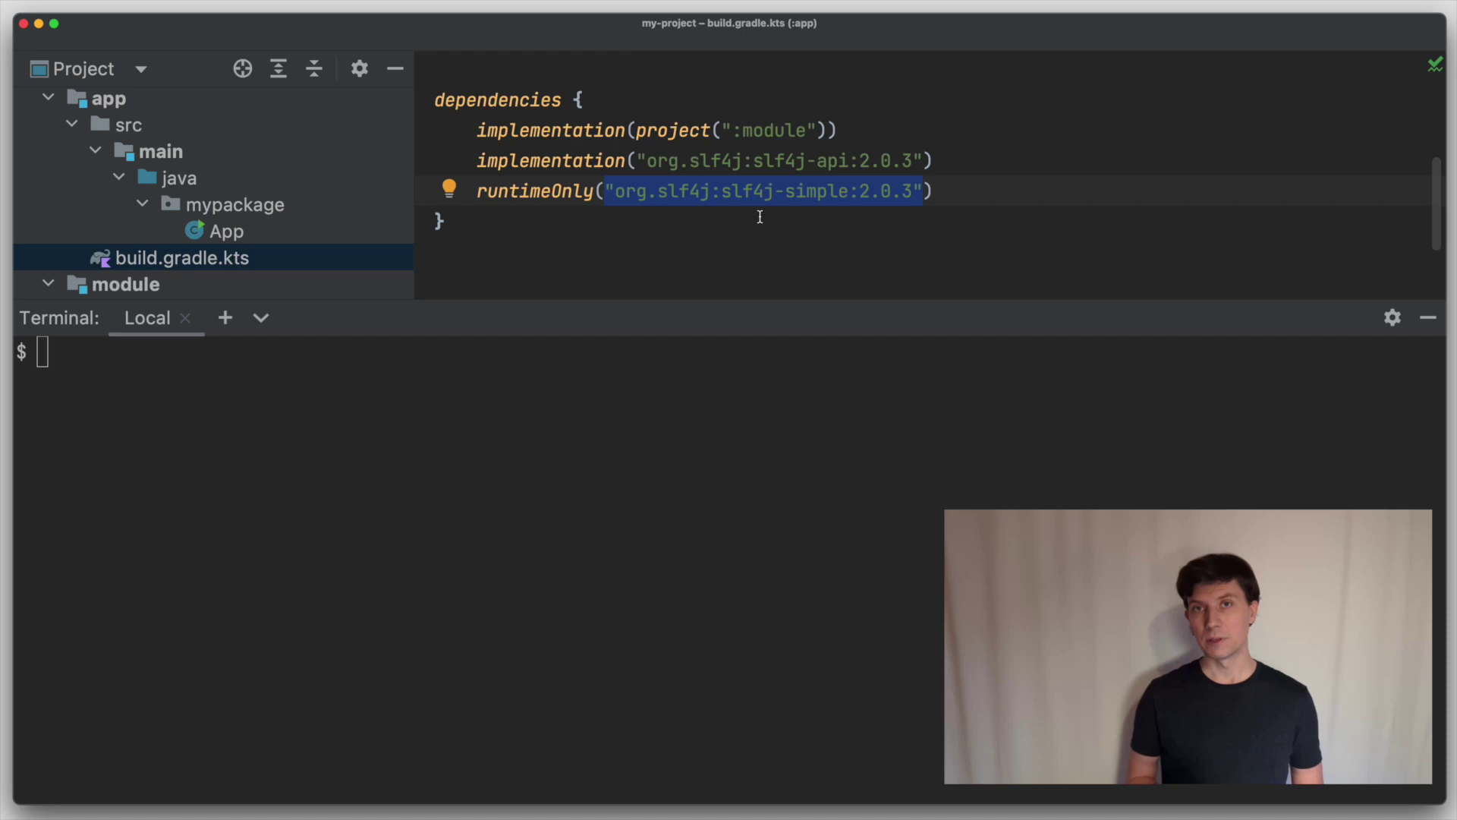
left_click(801, 193)
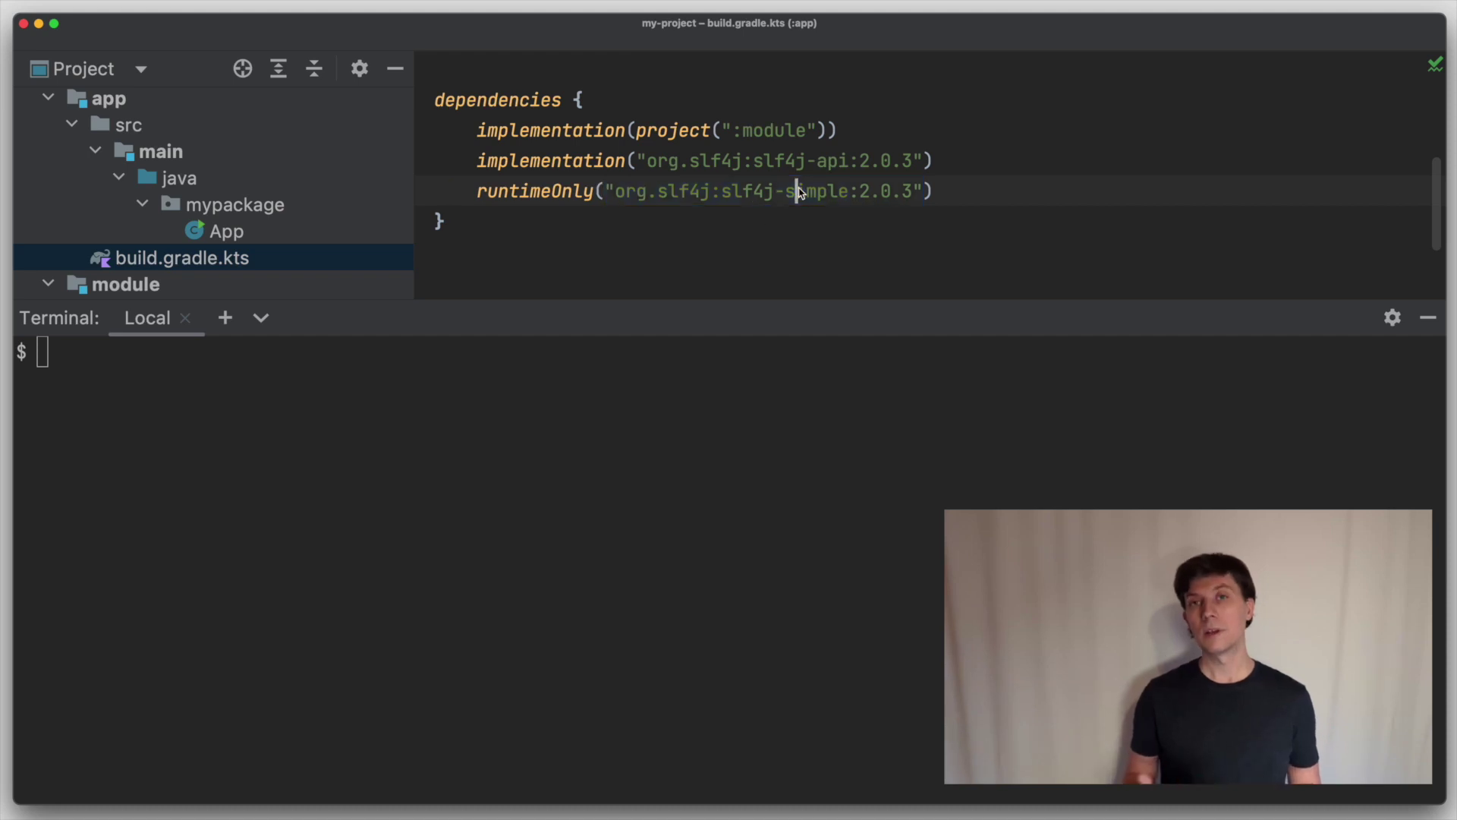
double_click(531, 191)
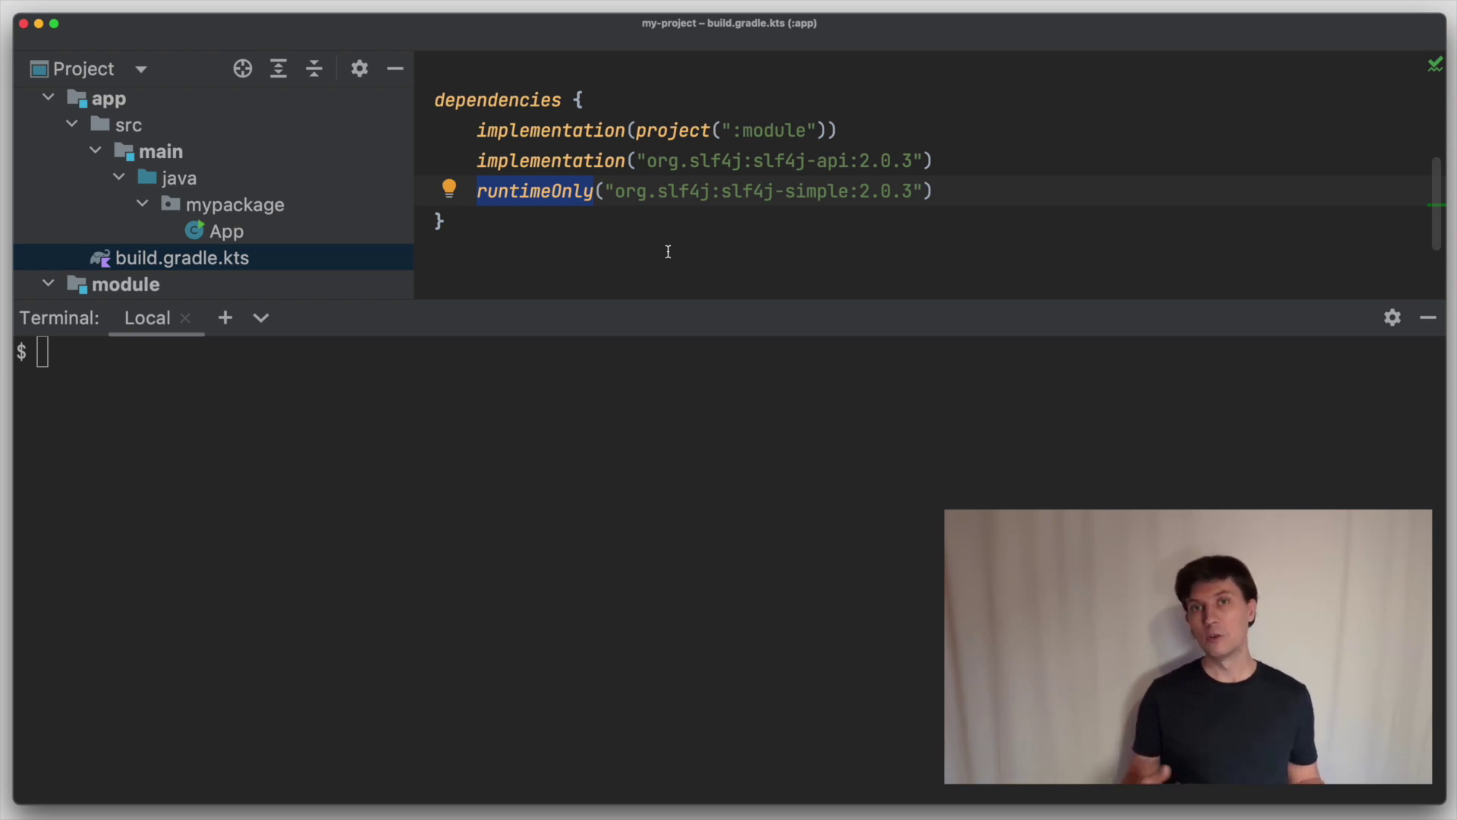
type("im")
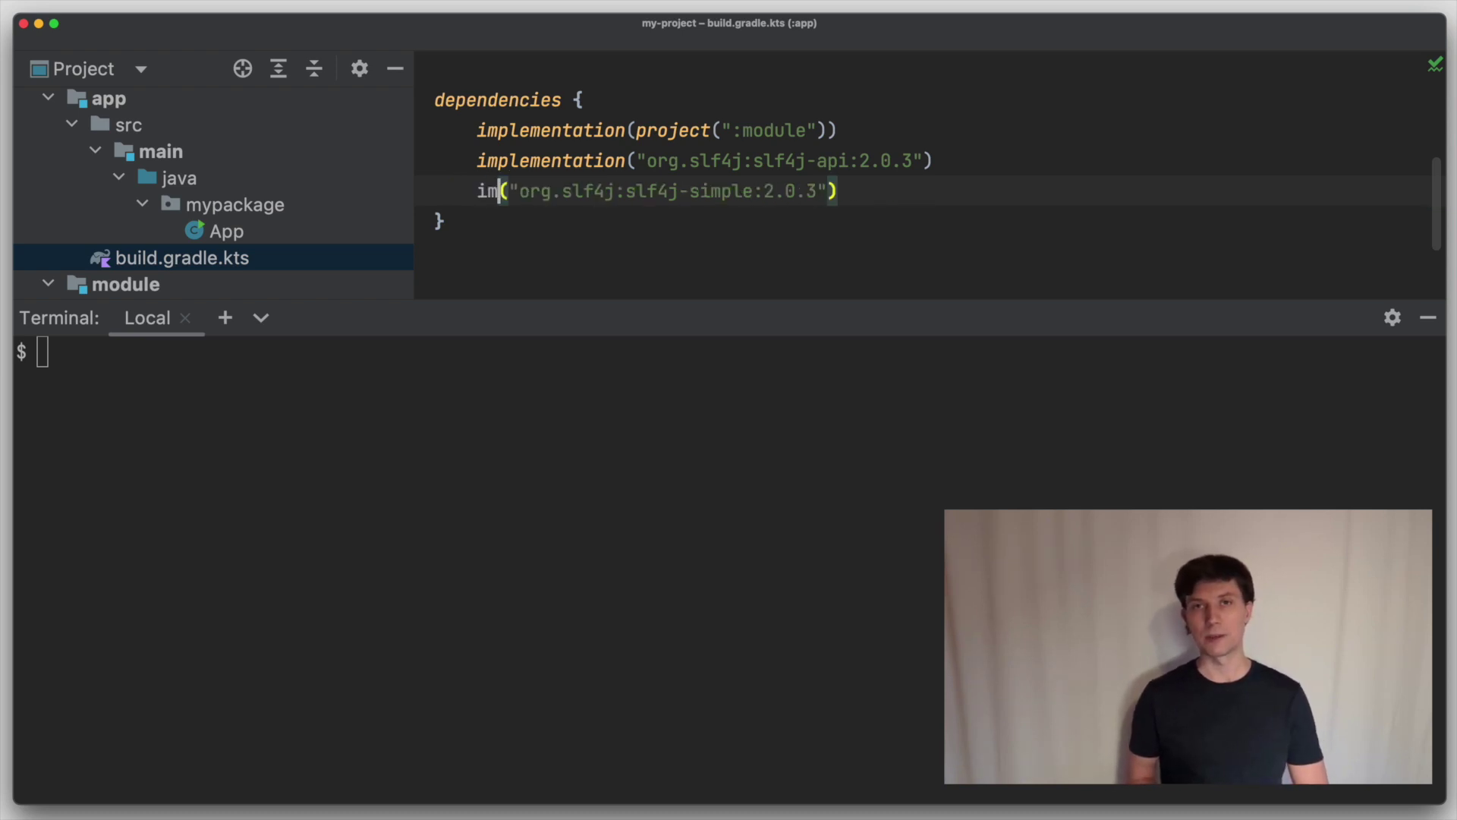
type("plementati")
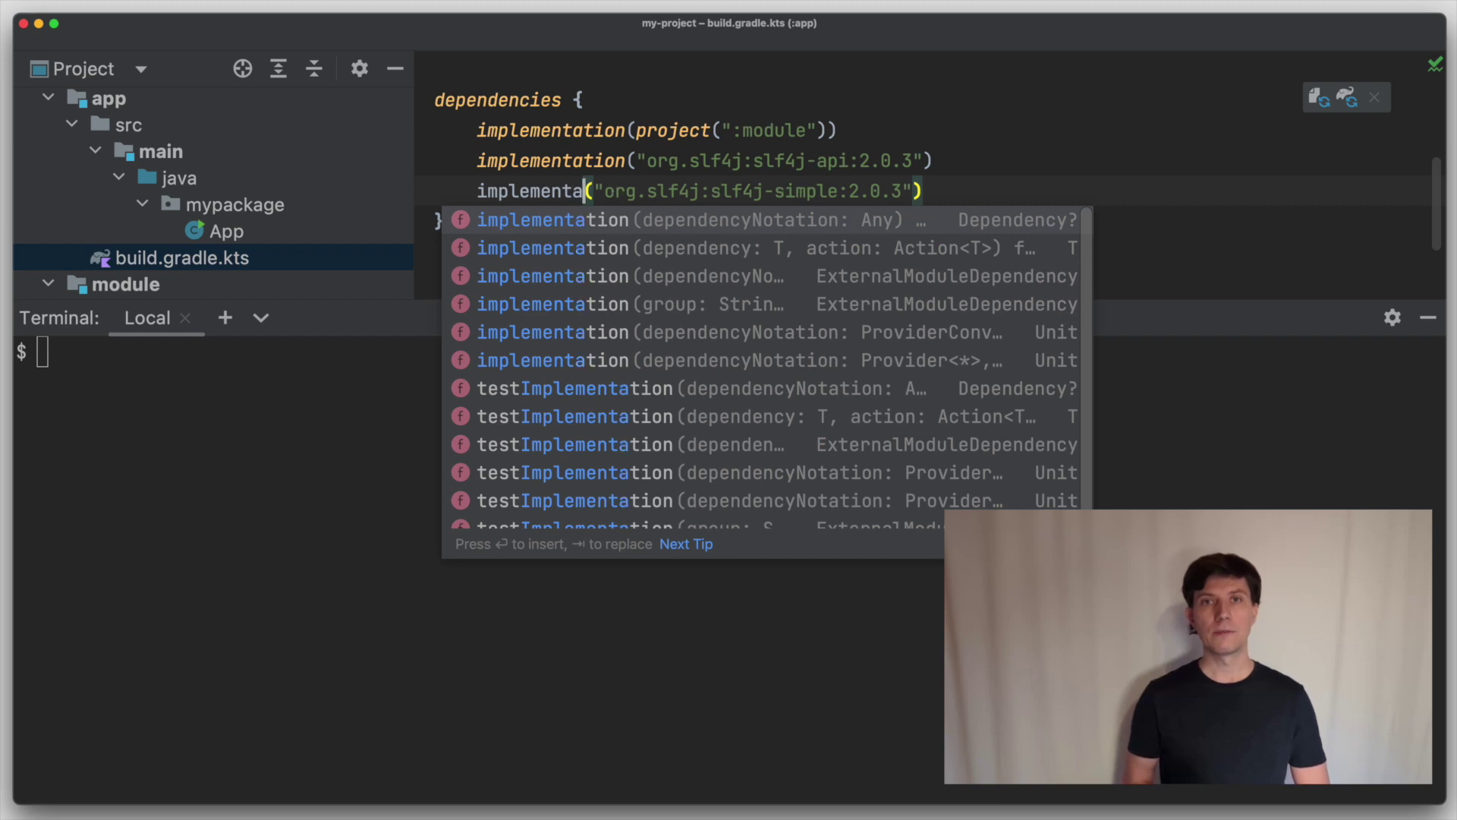
type("on")
Step: Declare slf4j-simple as implementation, rerun :app:projectHealth and note the advice to use runtimeOnly
key("Escape")
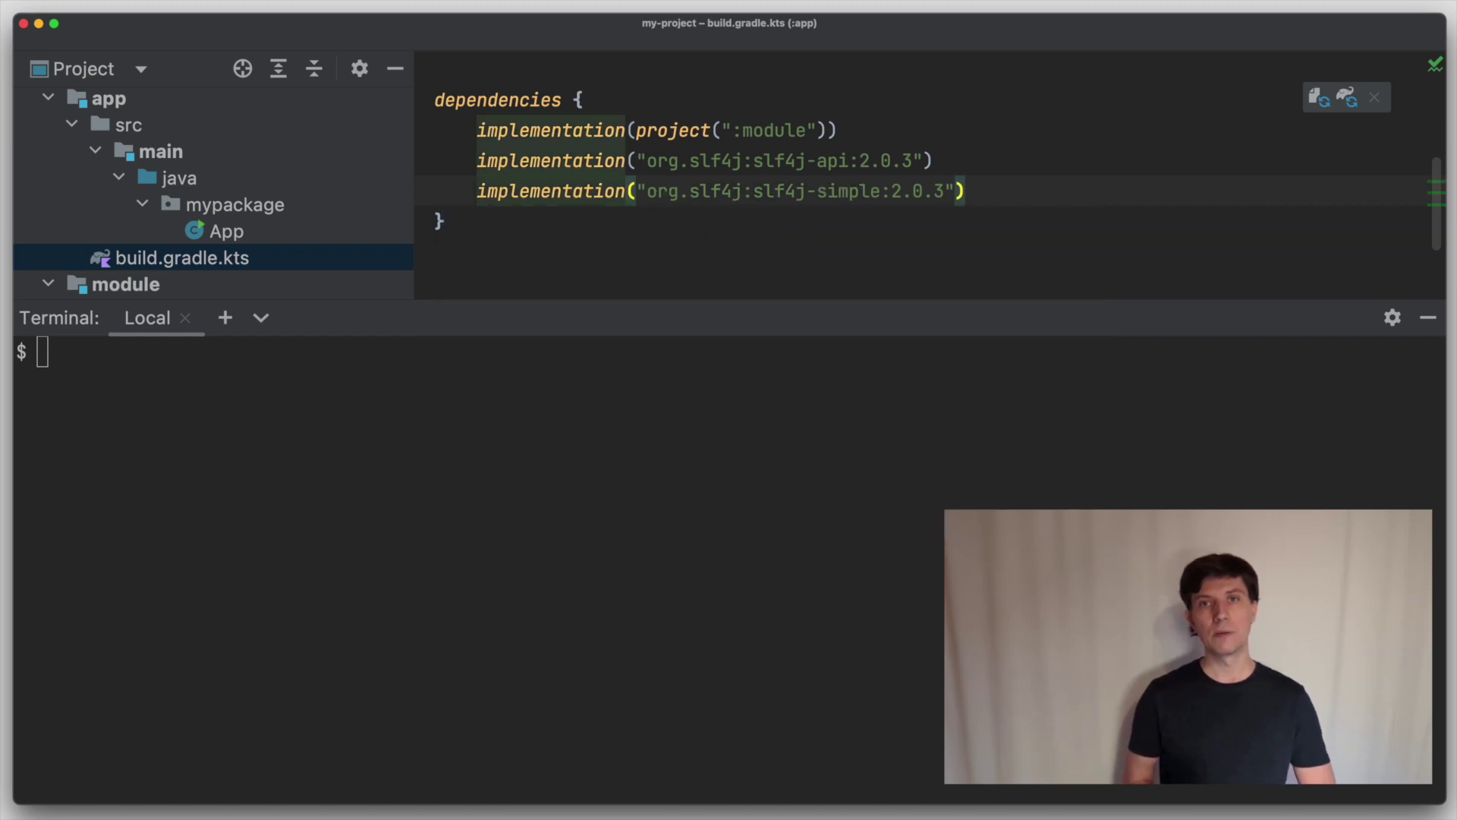
left_click(443, 424)
type("gradle :app:projectHealth")
key("Return")
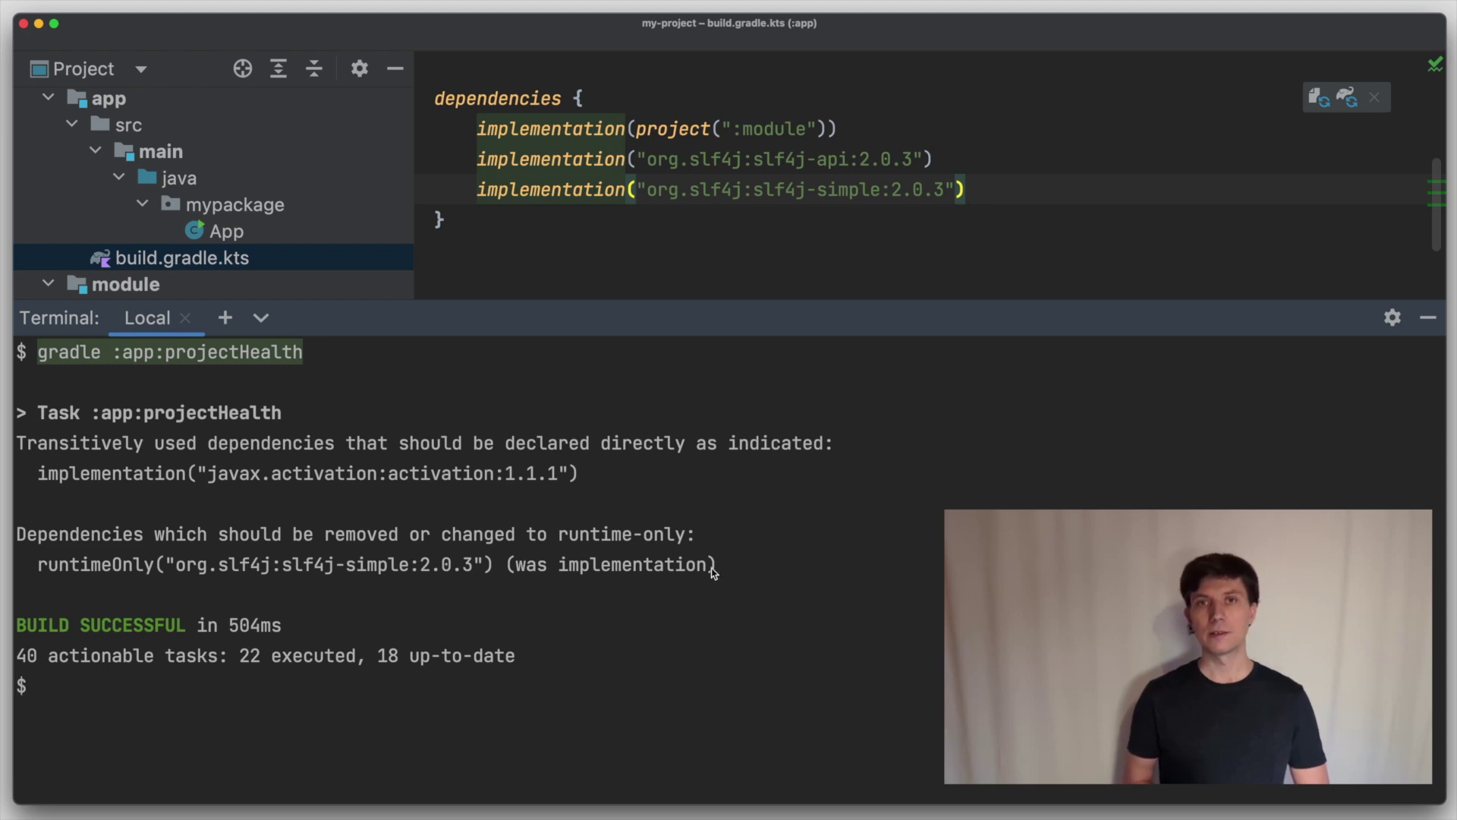
left_click_drag(694, 544, 326, 540)
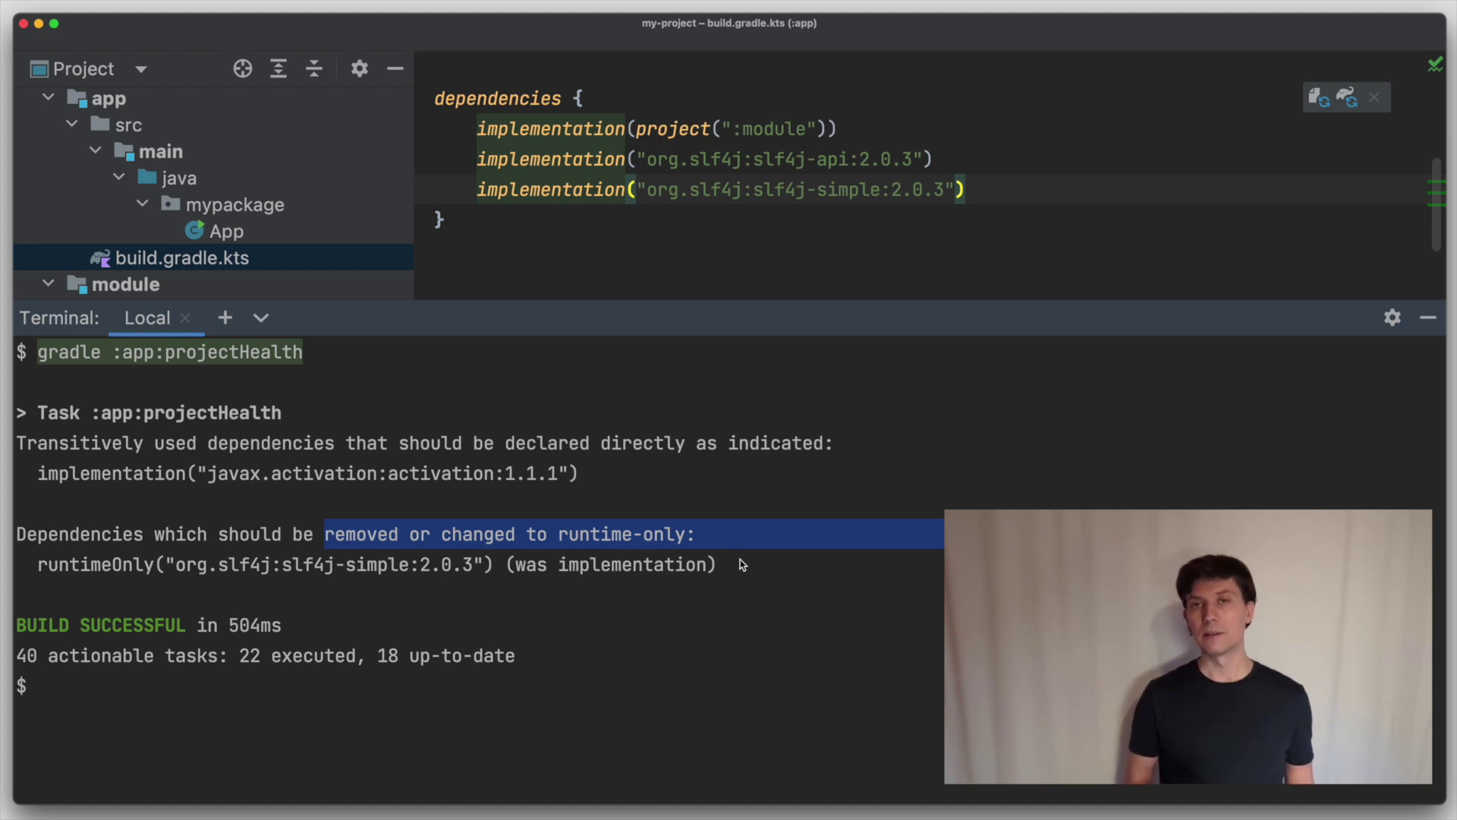
left_click_drag(695, 540, 325, 539)
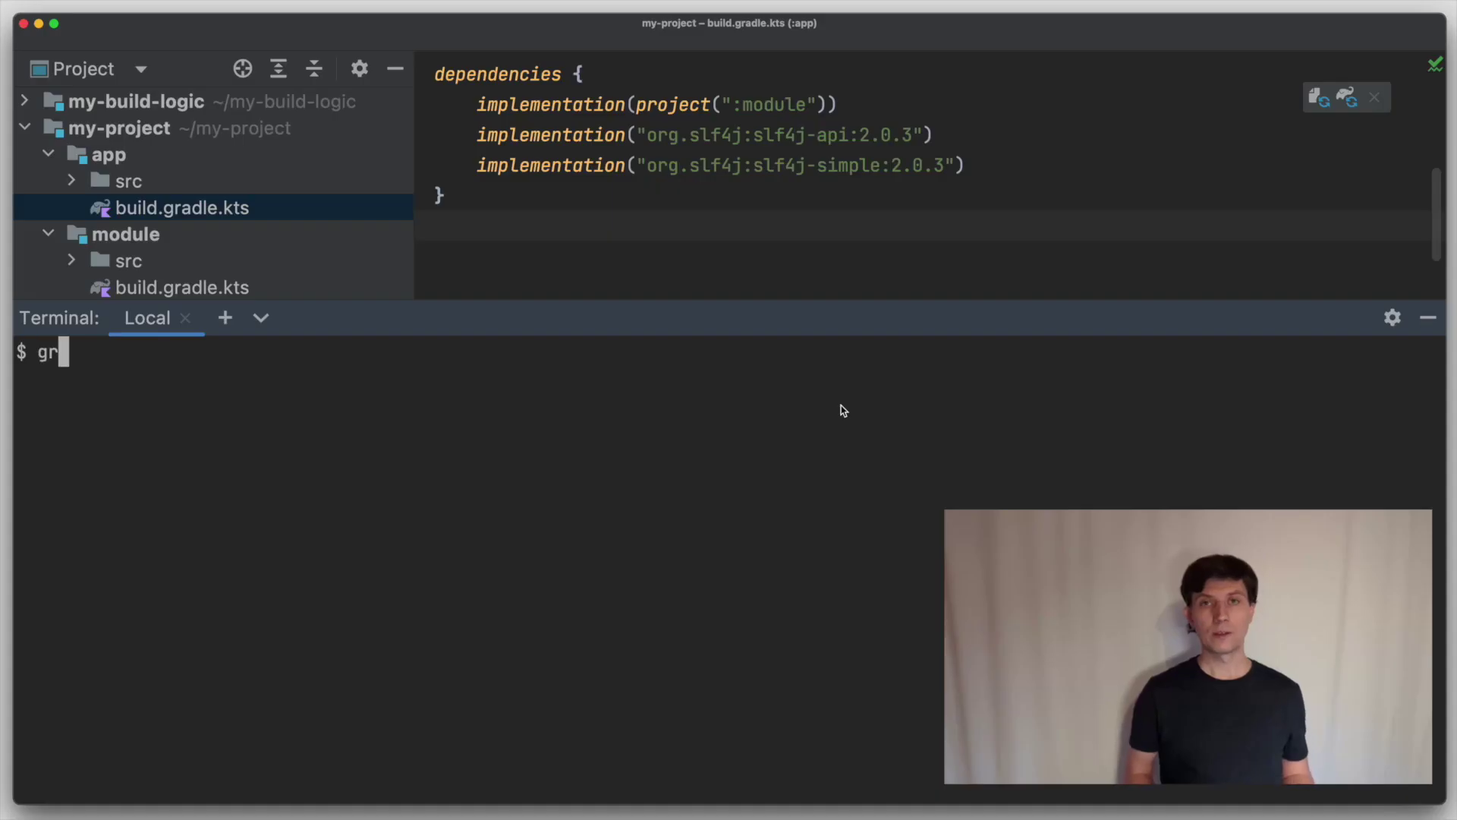
type("adle :buildHealth")
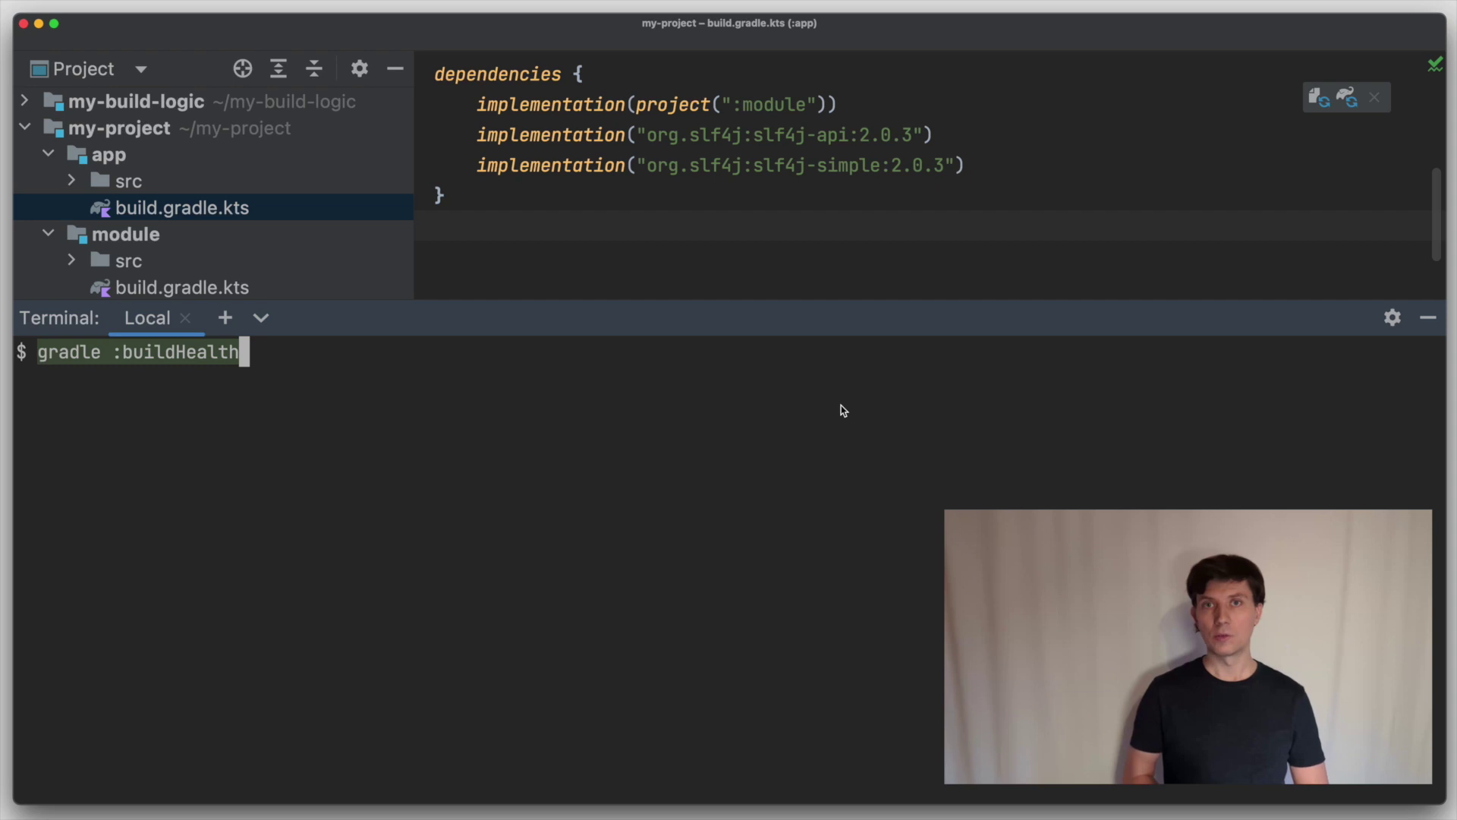
Step: Run gradle :buildHealth, view its report, then list the module project's tasks
key("Return")
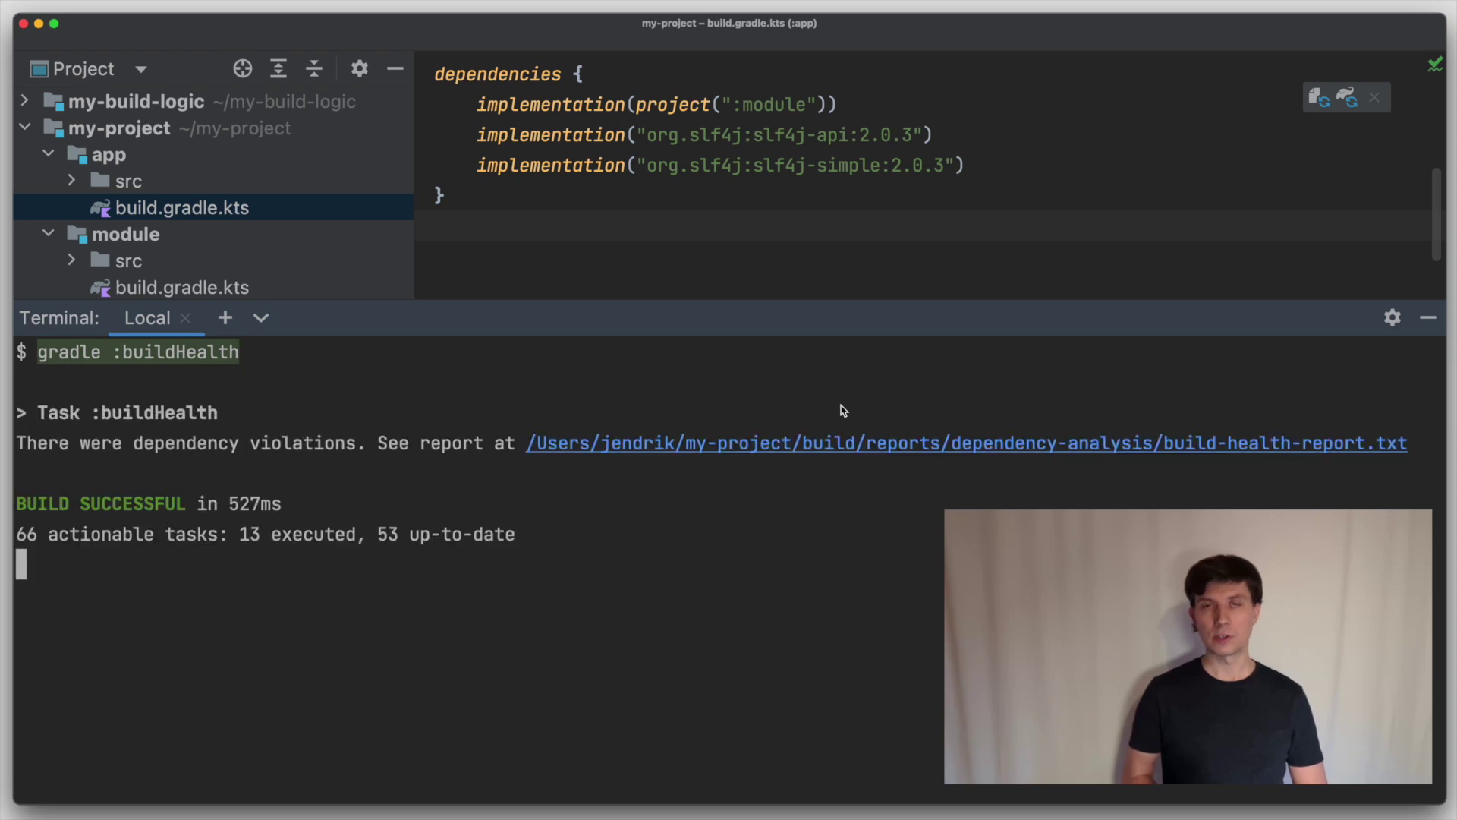
left_click(784, 452)
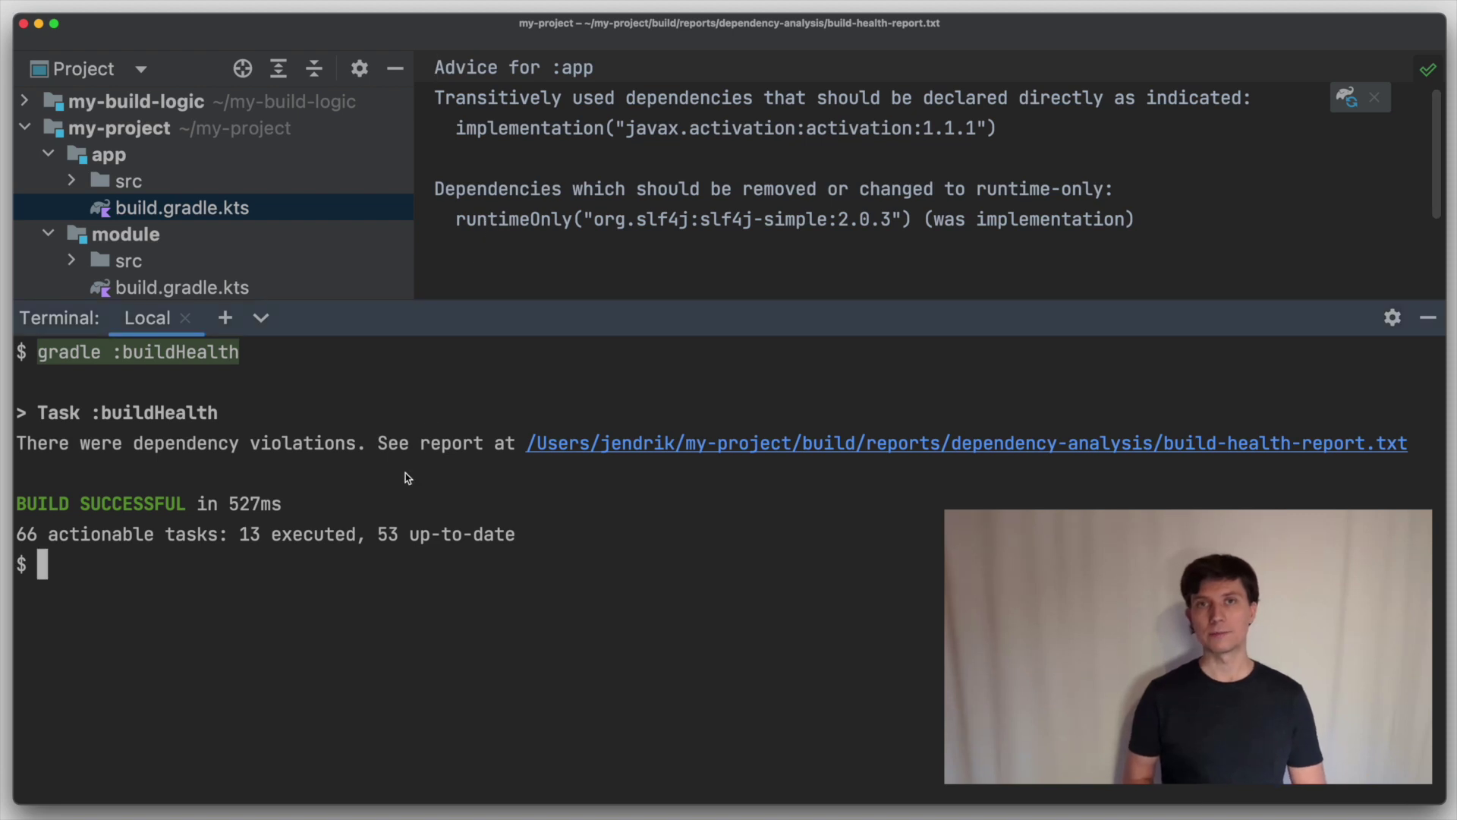
key("ctrl+l")
type("gradle :")
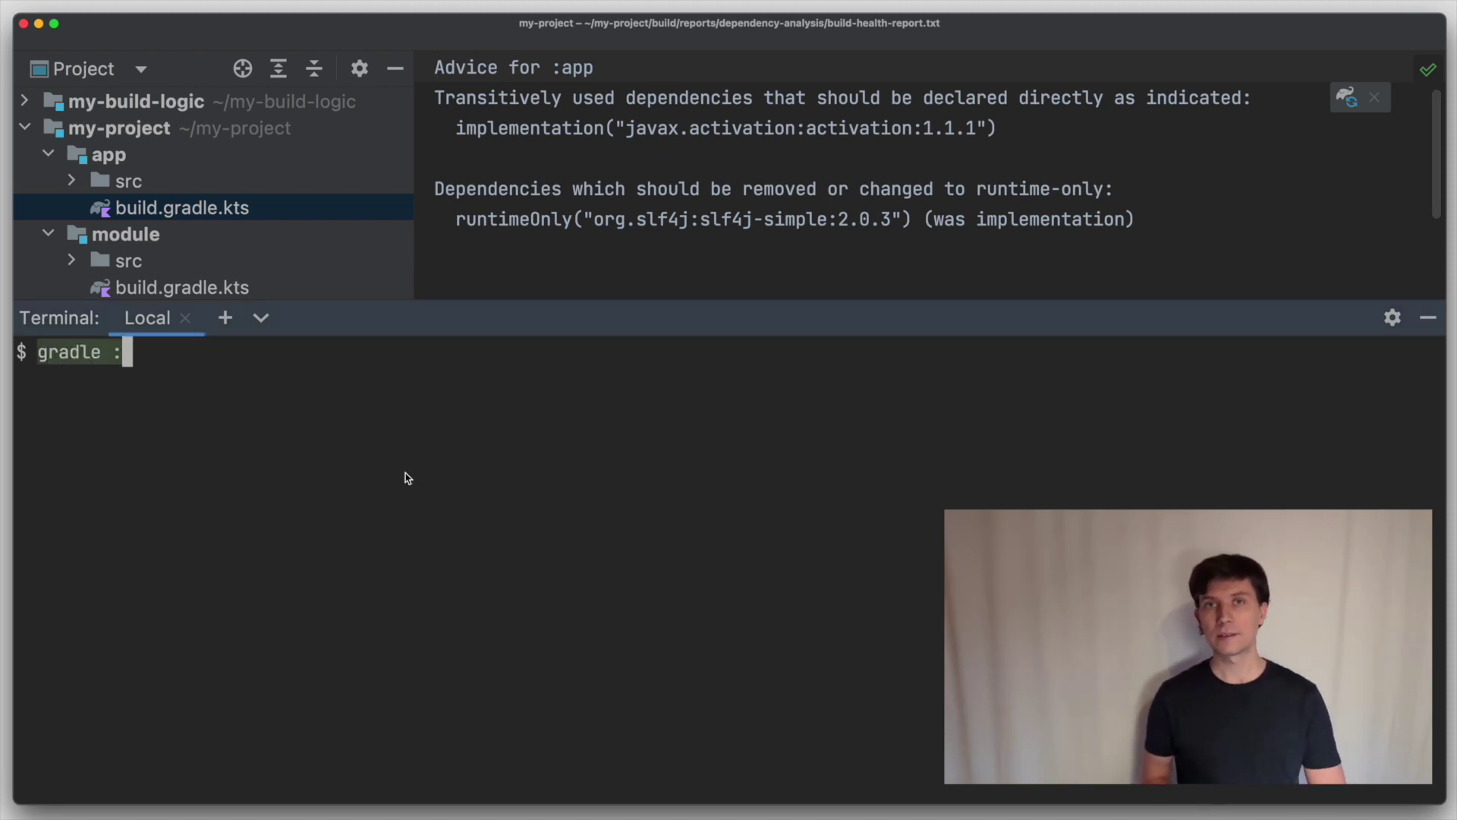
type("module:t")
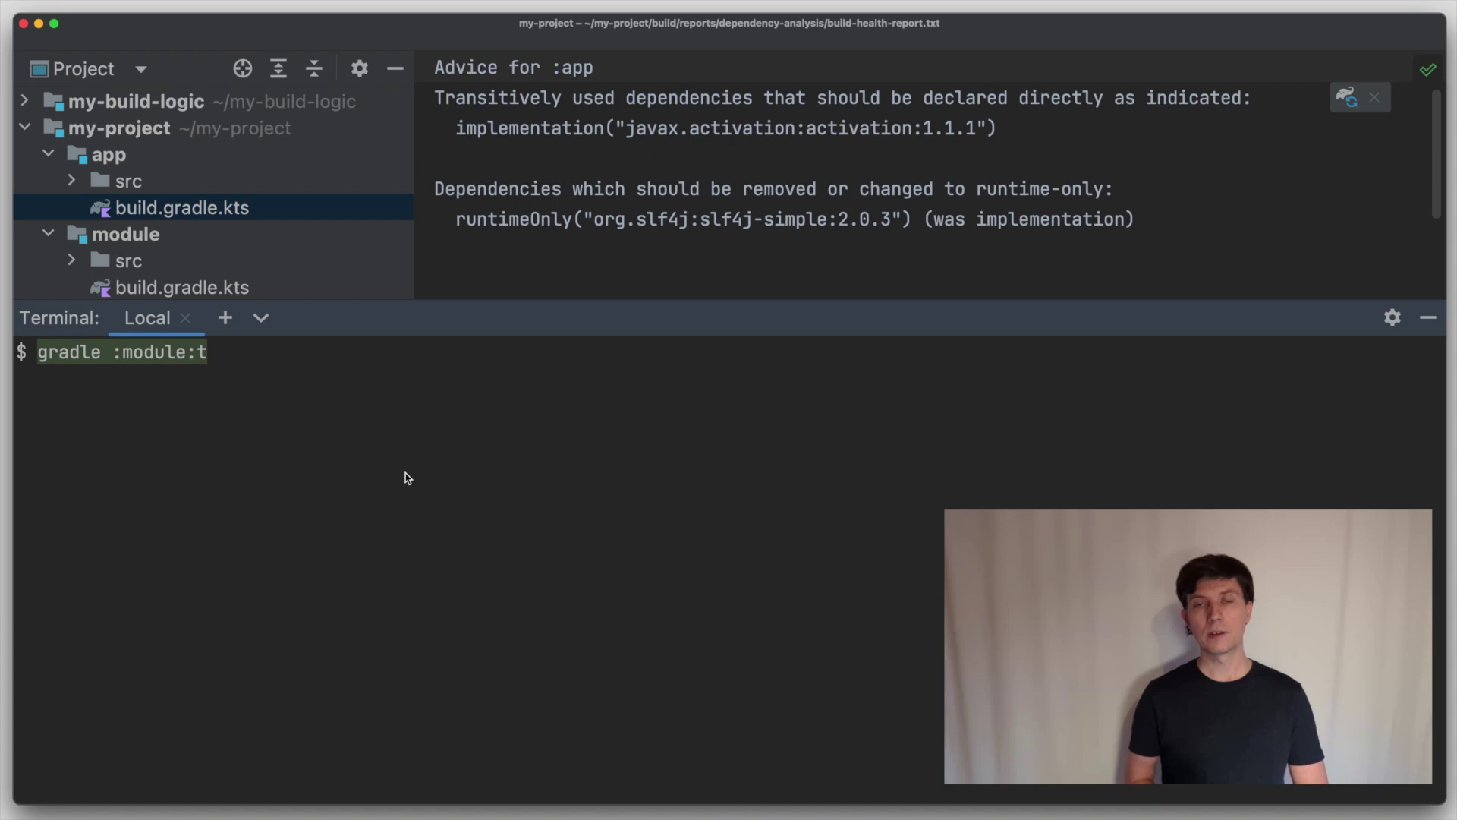
type("asks")
key("Return")
scroll(405, 472, "up", 1)
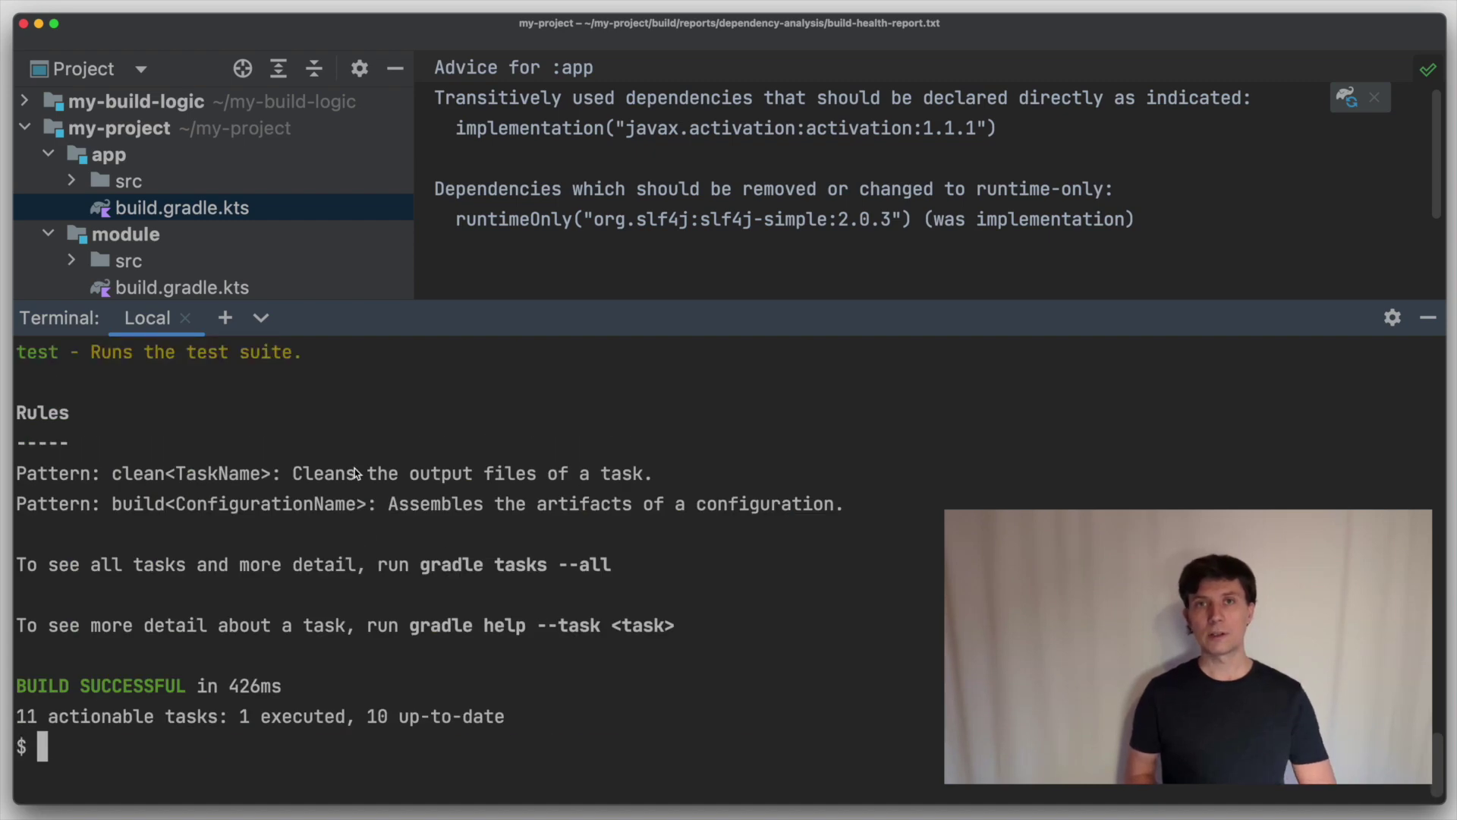
scroll(355, 467, "up", 5)
scroll(352, 468, "up", 5)
scroll(353, 468, "up", 3)
scroll(353, 468, "up", 5)
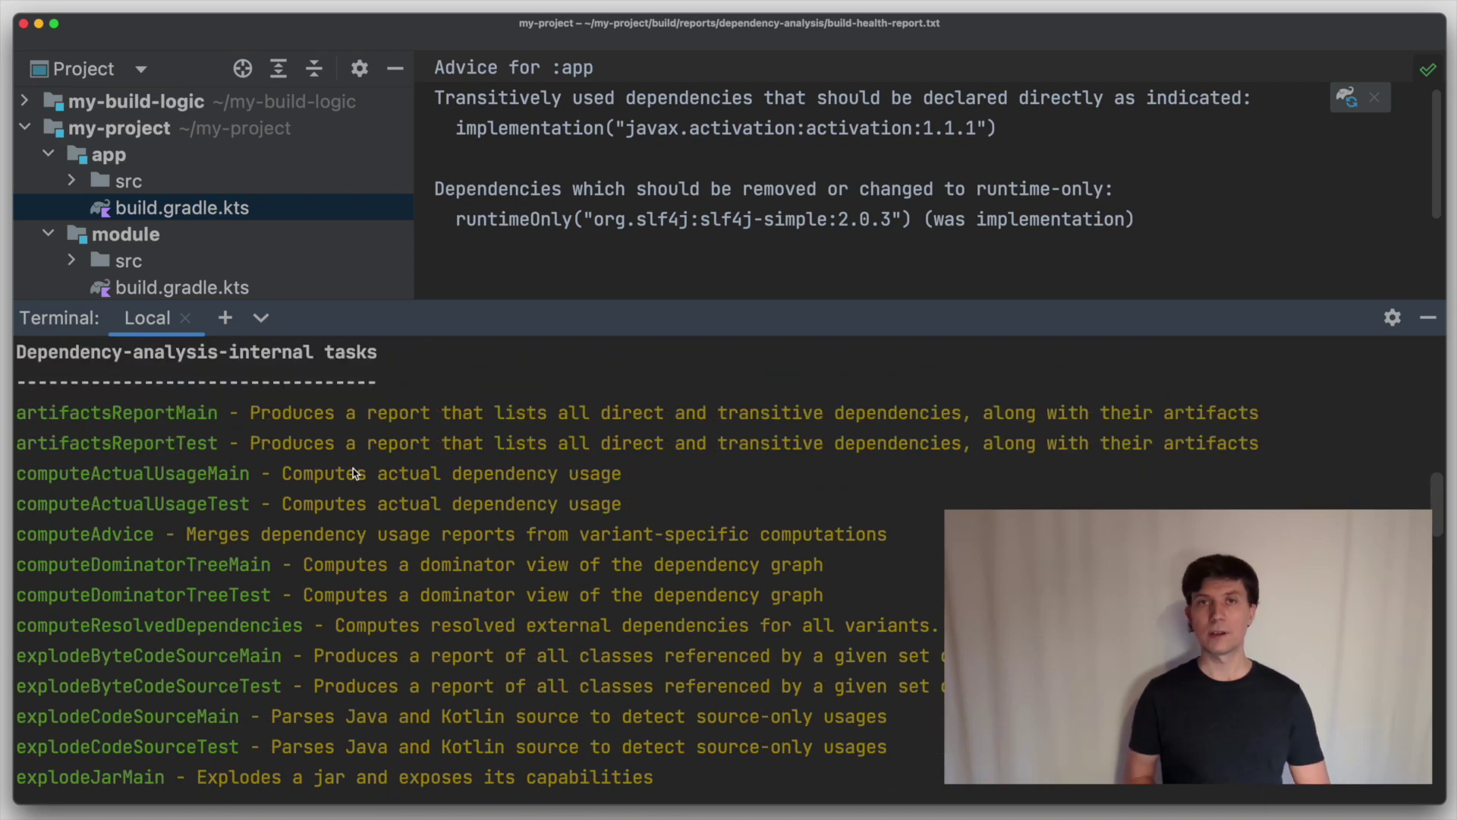
scroll(354, 467, "up", 5)
scroll(354, 468, "up", 2)
scroll(352, 468, "up", 2)
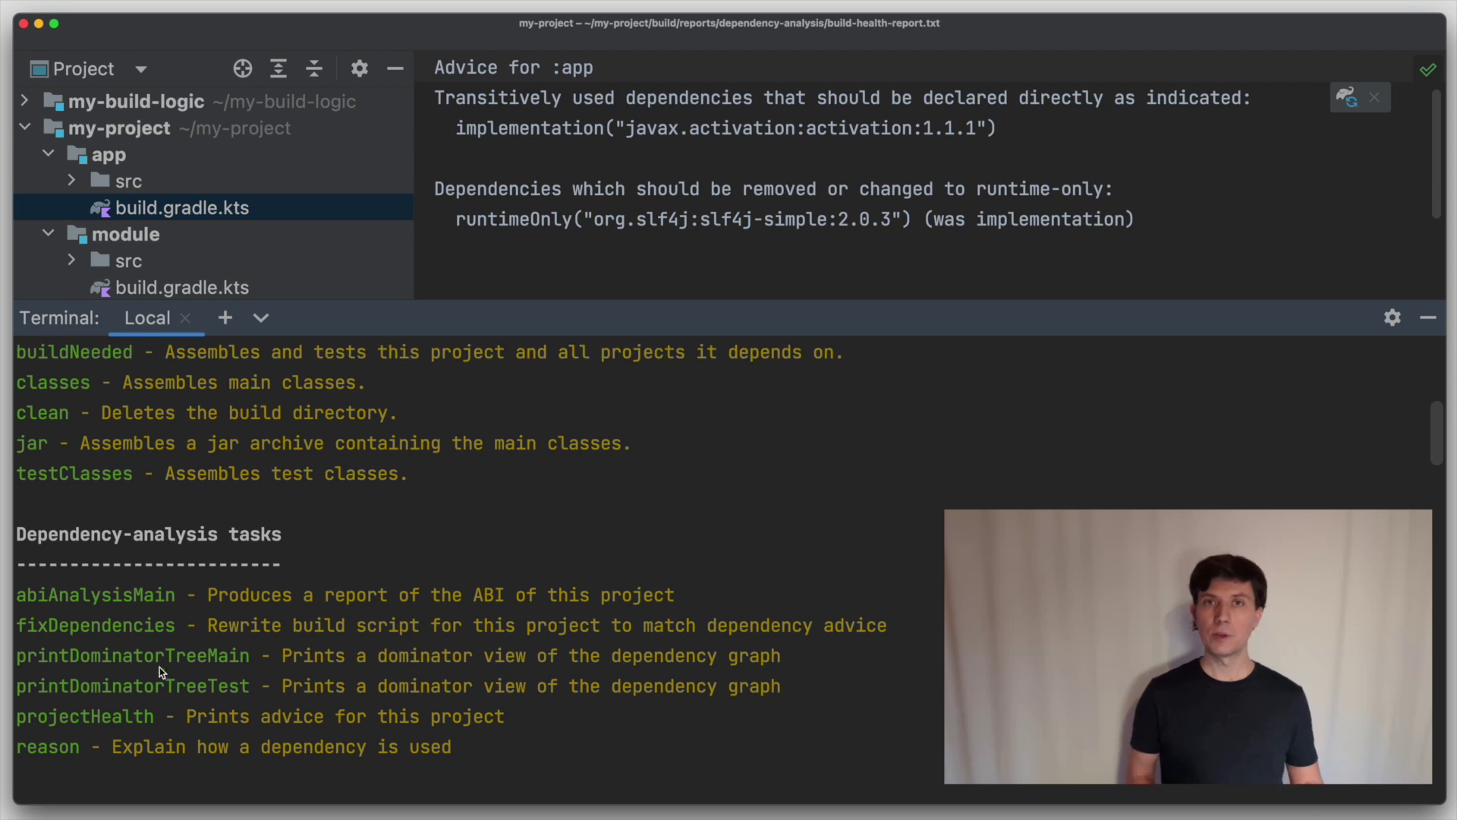
Step: Highlight the reason and fixDependencies tasks in the Dependency-analysis tasks listing
double_click(28, 746)
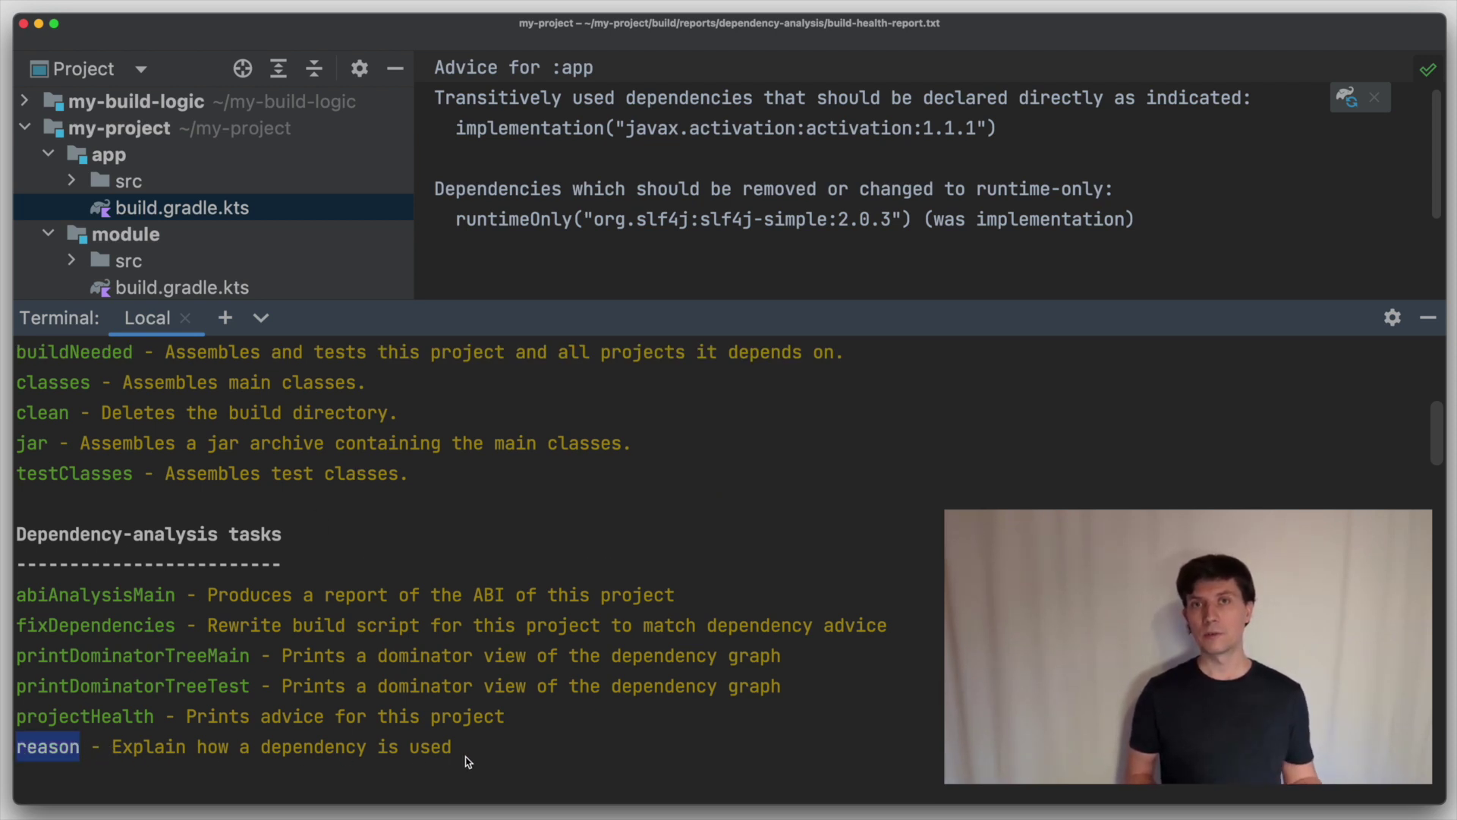
double_click(110, 629)
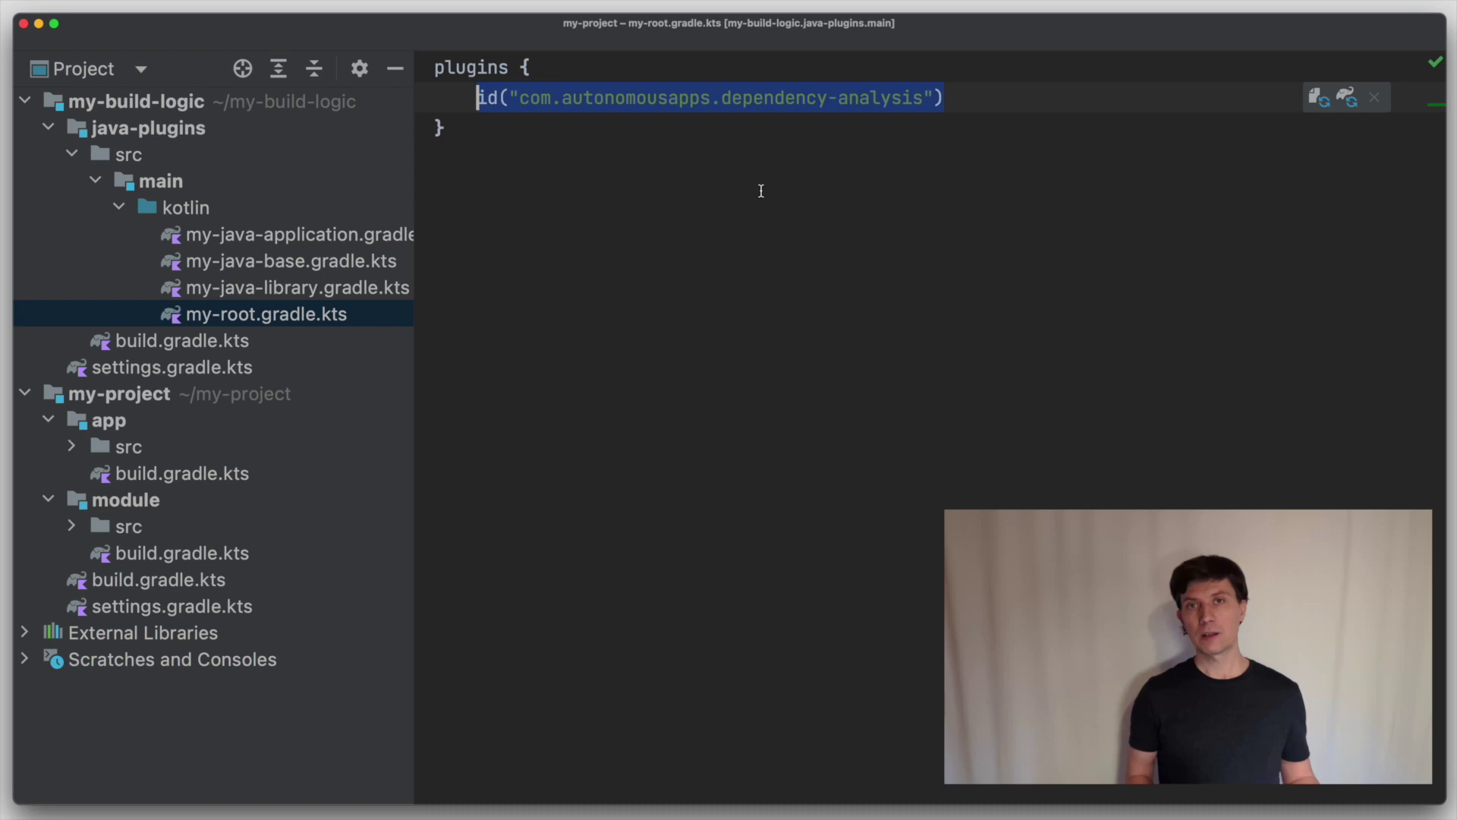
Step: Add a dependencyAnalysis { abi { exclusions { } } } block below plugins in my-root.gradle.kts
left_click(741, 179)
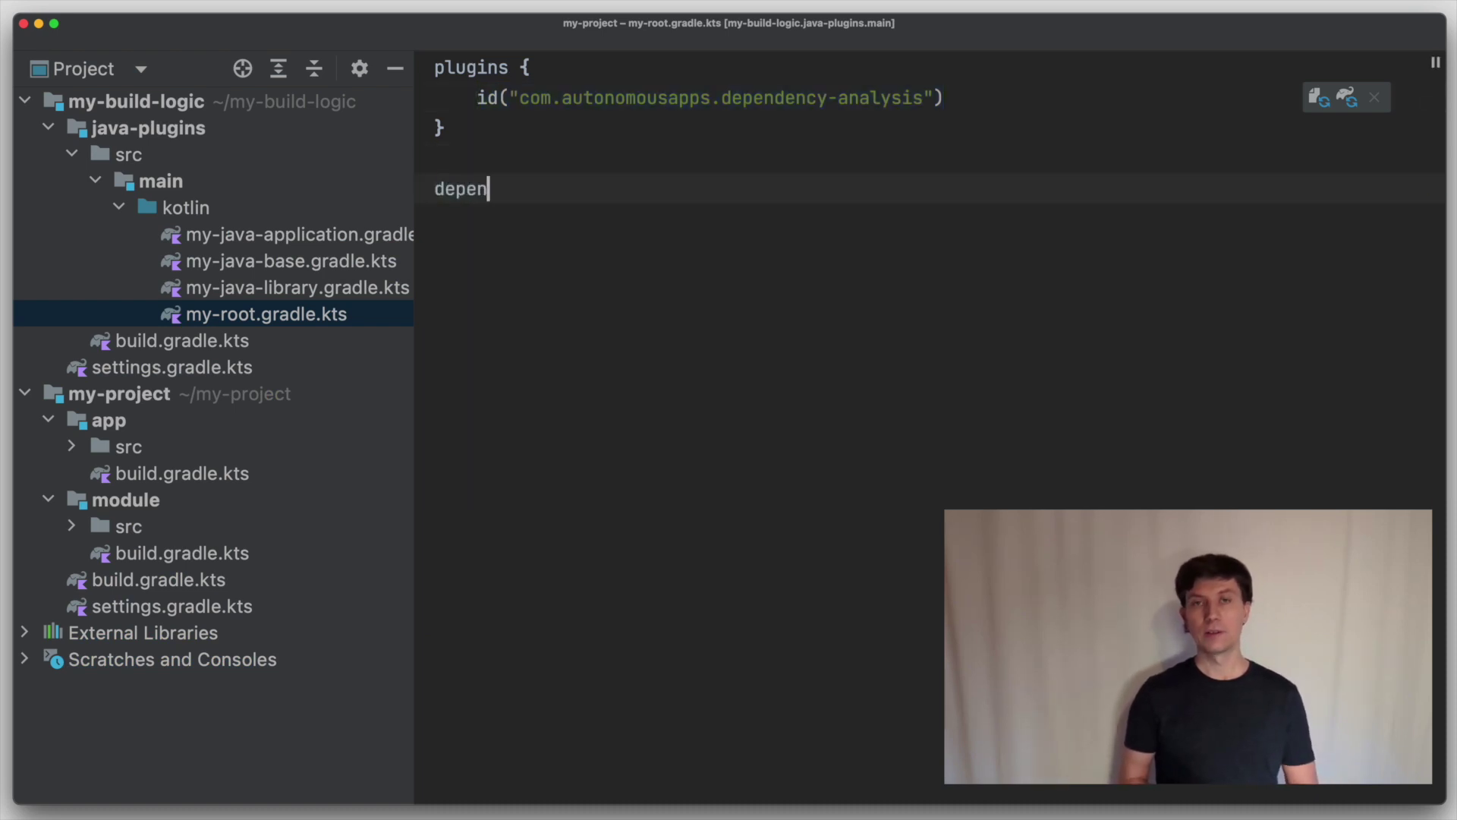
key("Down")
key("Down")
key("Down")
key("Return")
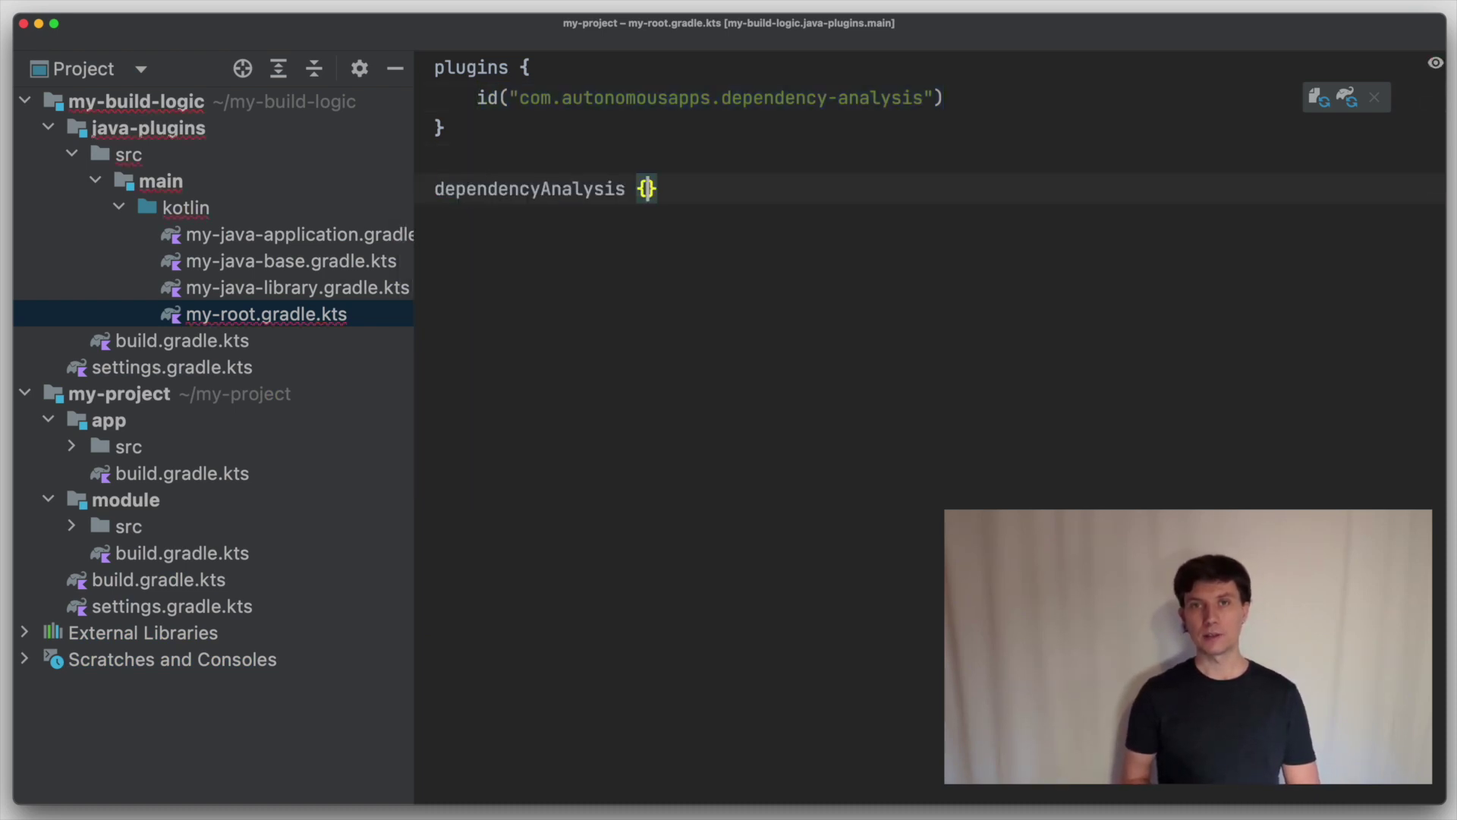
key("Return")
type("abi {")
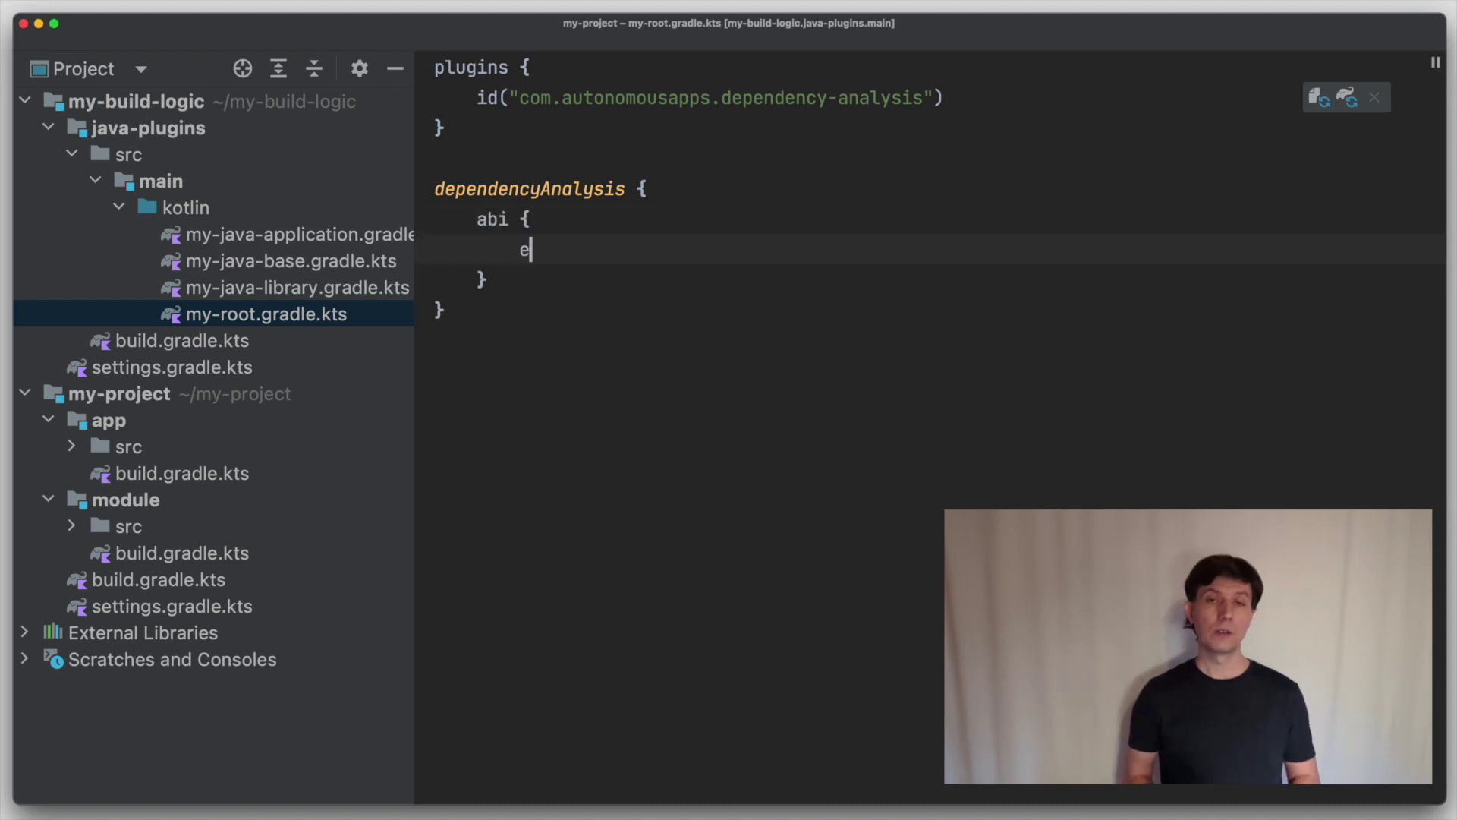
type("xcl")
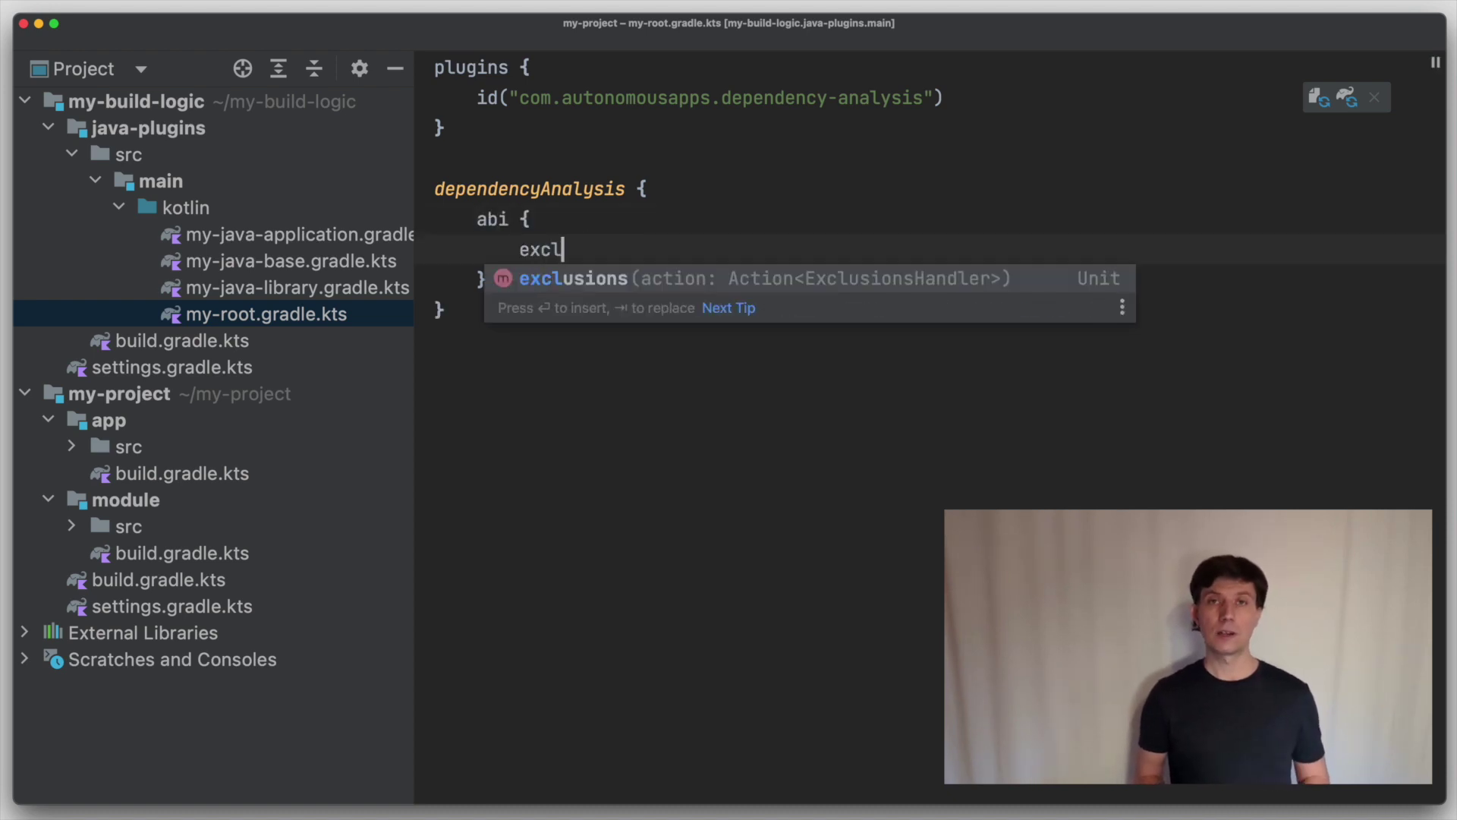
key("Return")
type("{")
key("Return")
type("//")
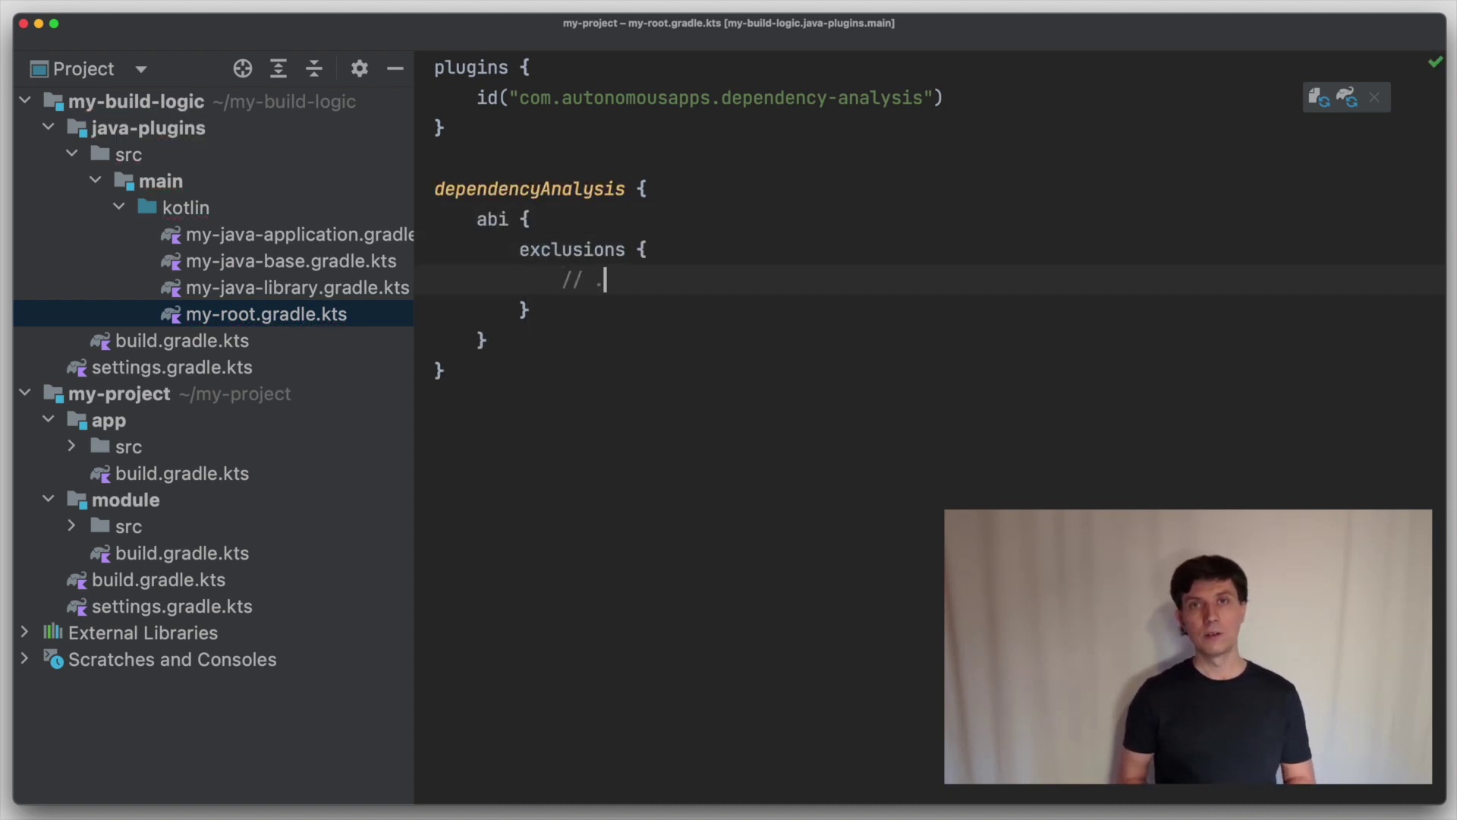
type("..")
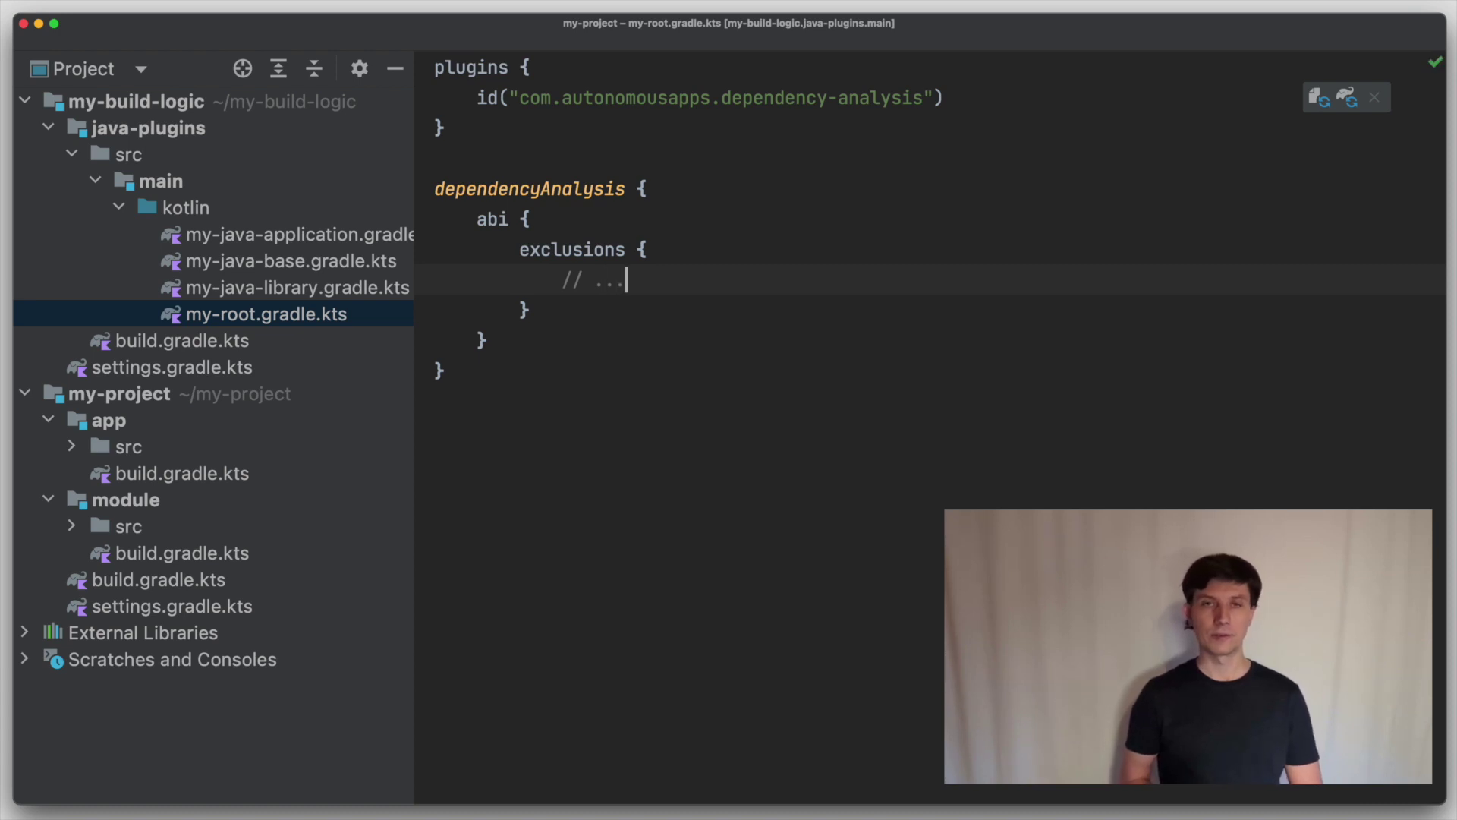
type("asks.")
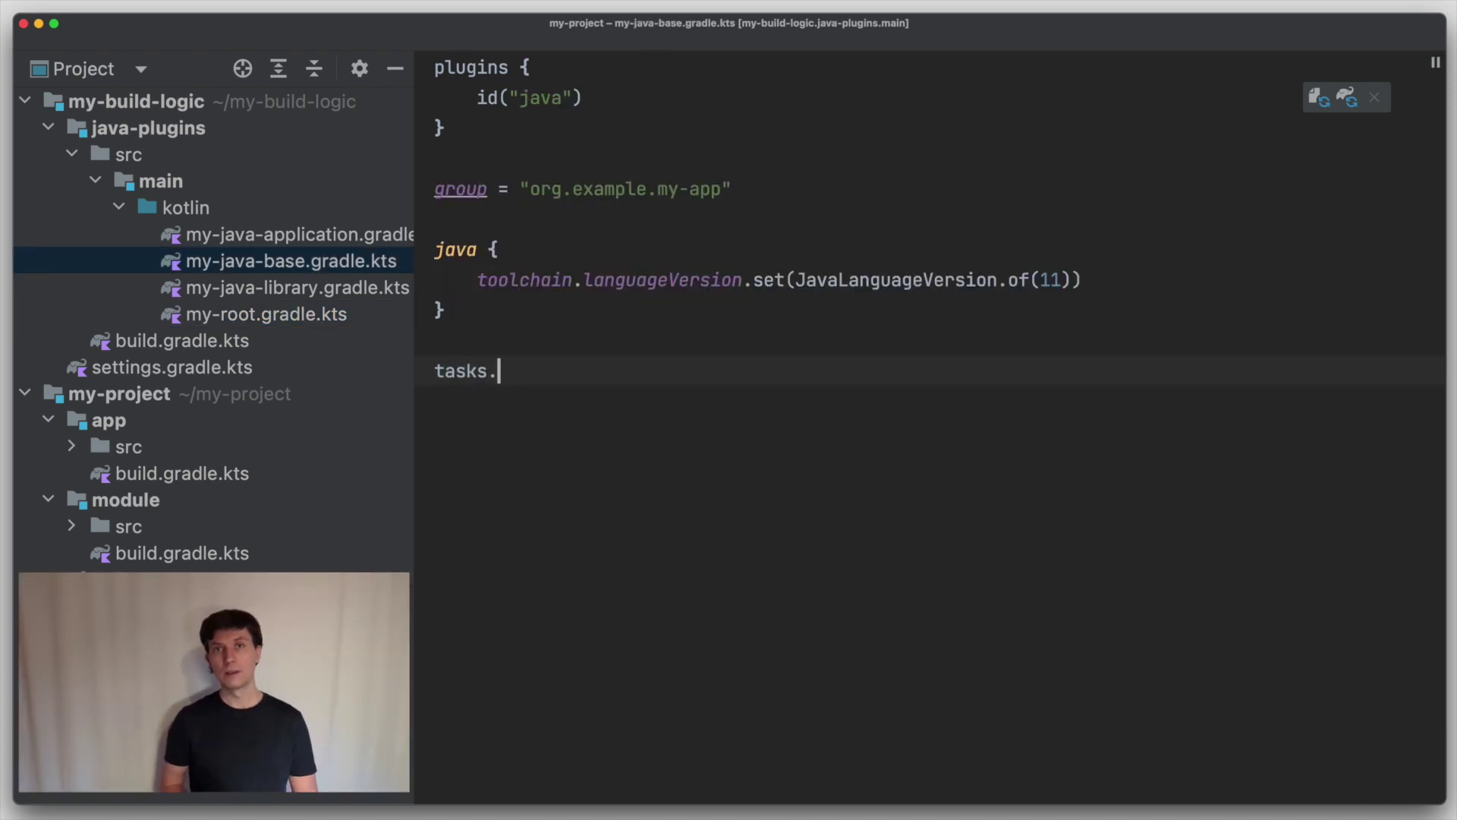
type("re")
Step: Register tasks.register<AbstractPostProcessingTask>("checkDependencyScopes") with a doLast pasting the advice-checking block
key("Return")
type("<A")
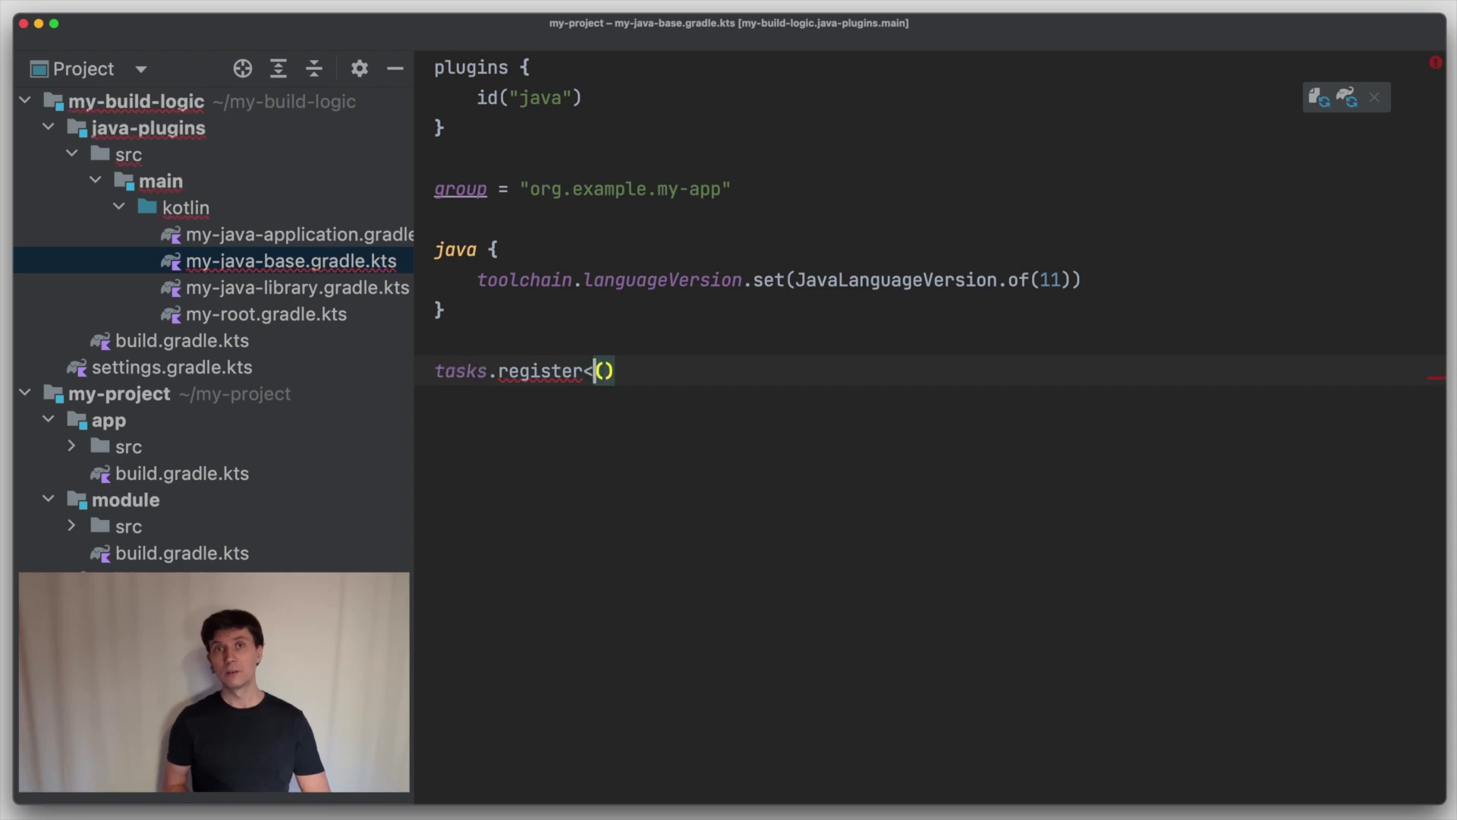
type("bs")
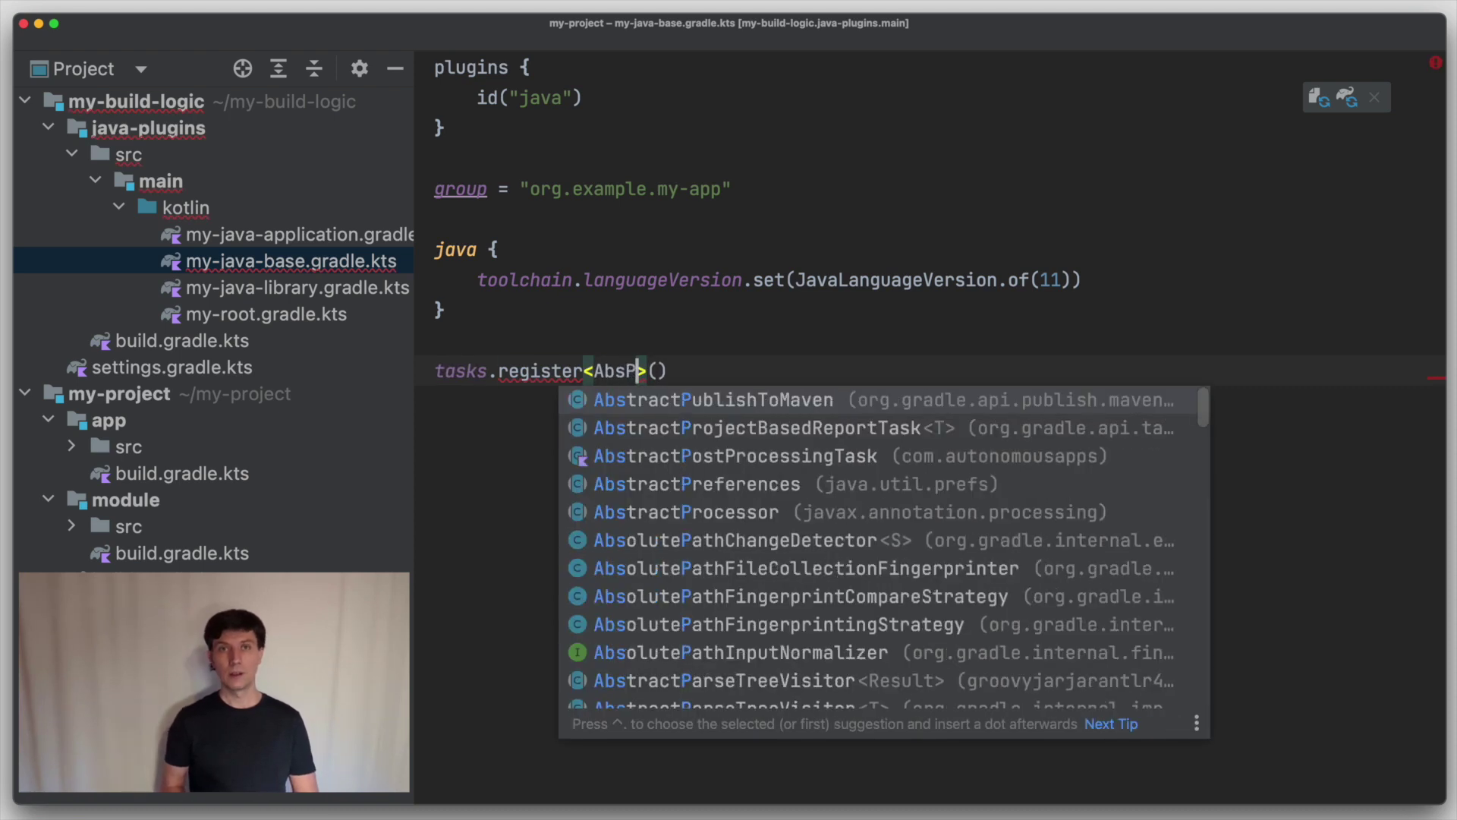
type("Po")
key("Return")
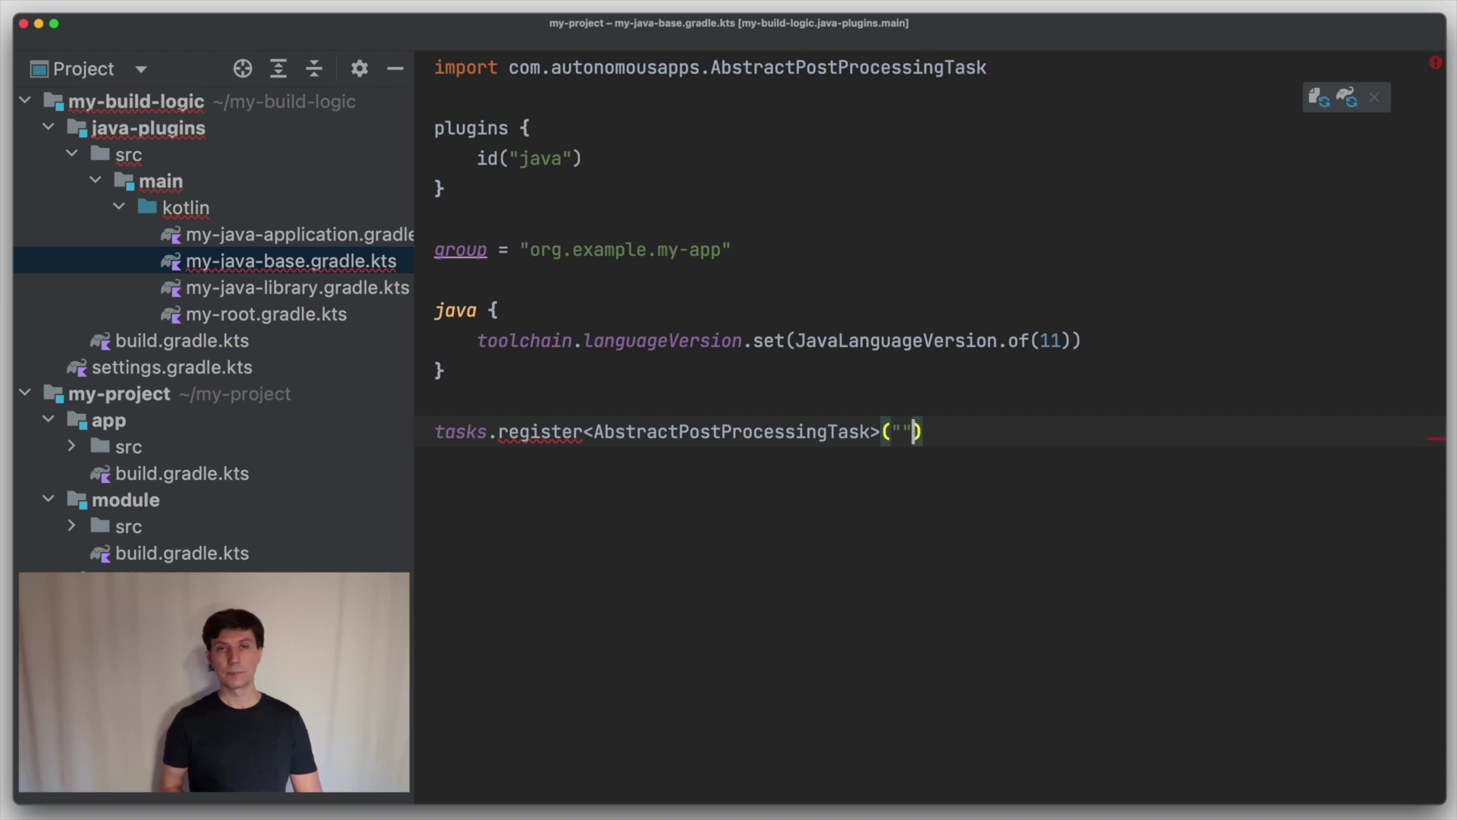
type("checkDependencyScopes\") ")
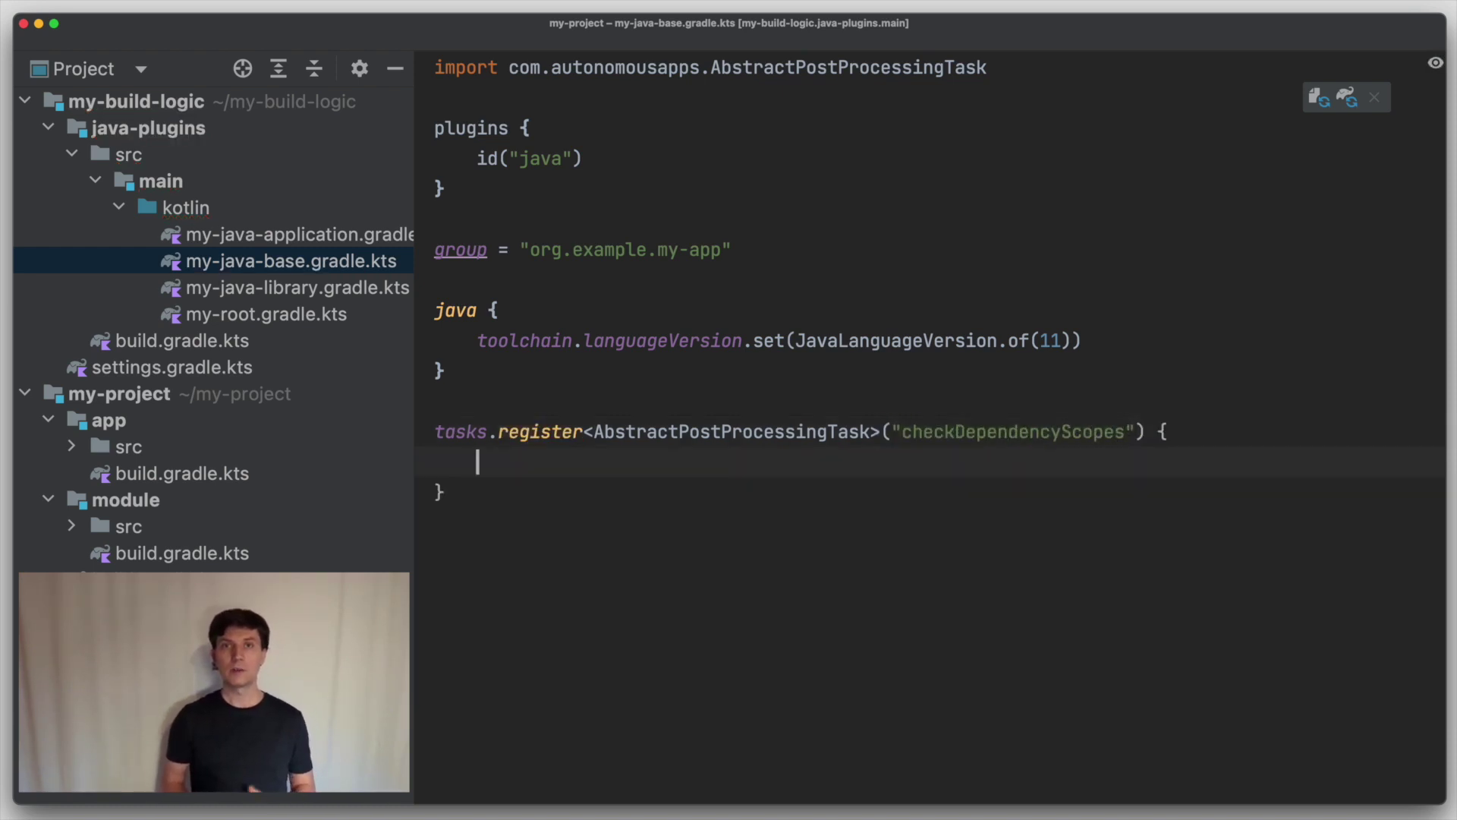
type("{     doLast {         ")
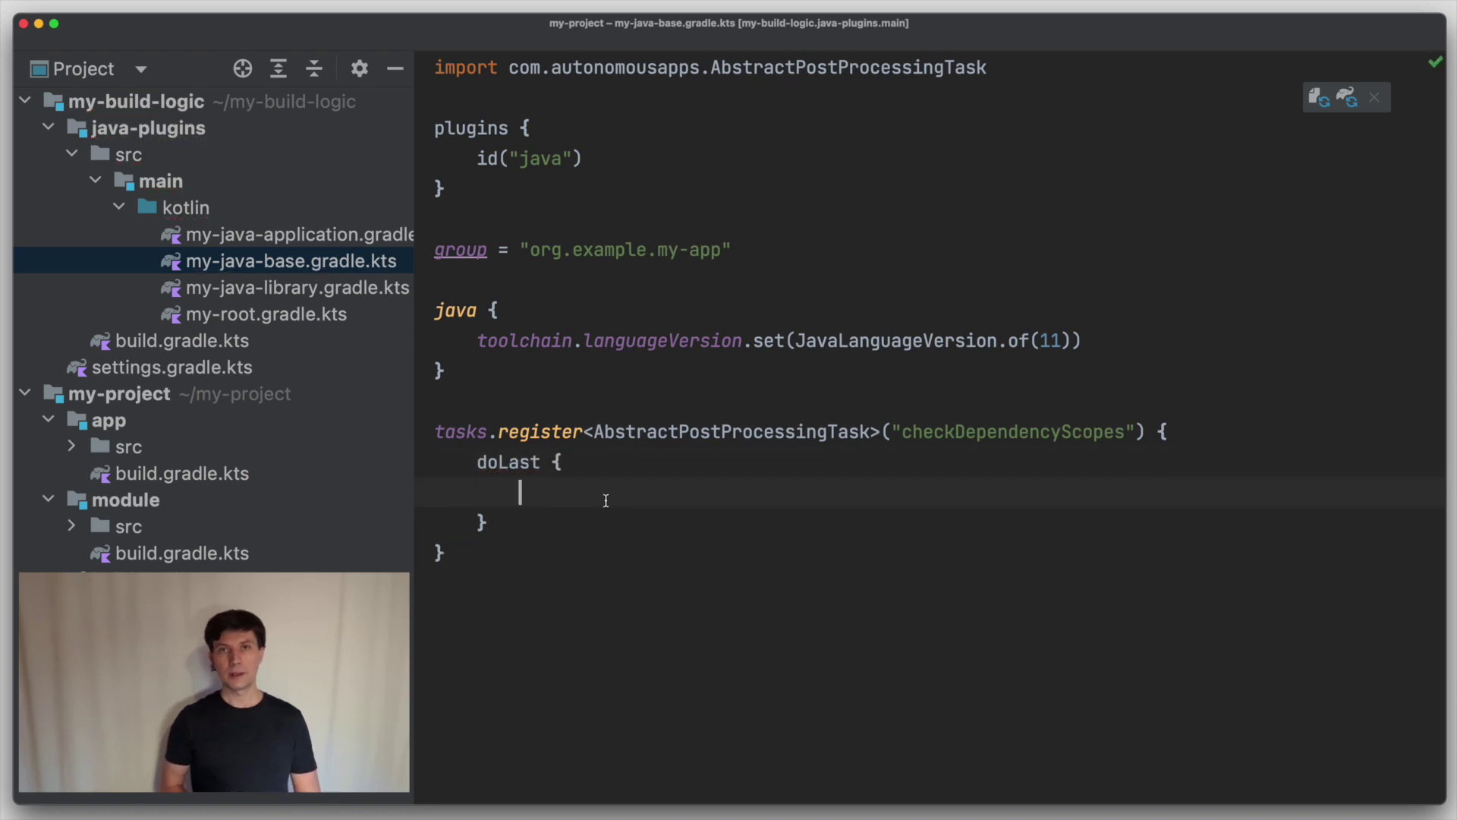
type("val advices = projectAdvice().dependencyAdvice")
key("Return")
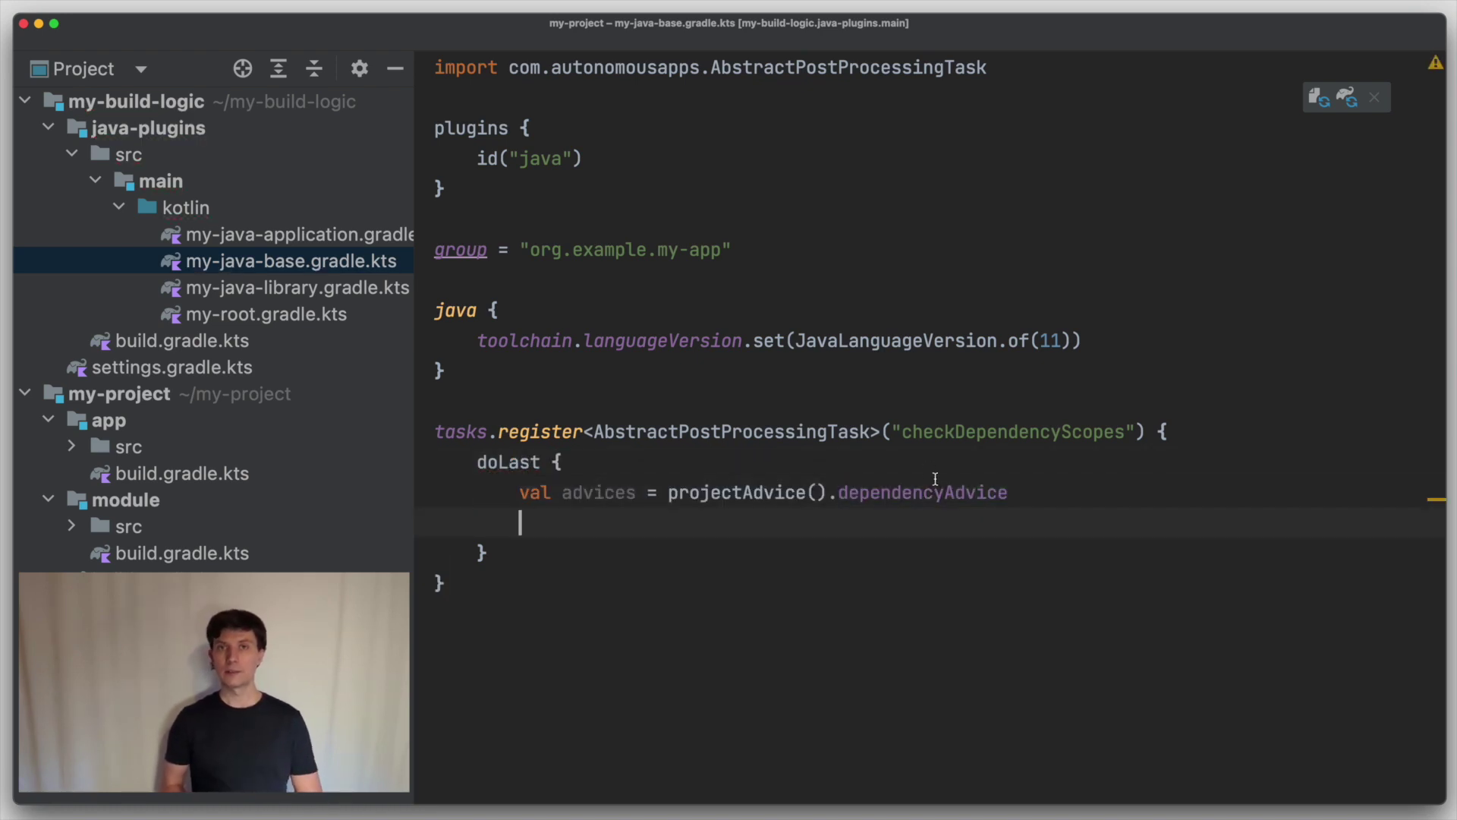
left_click(1000, 492)
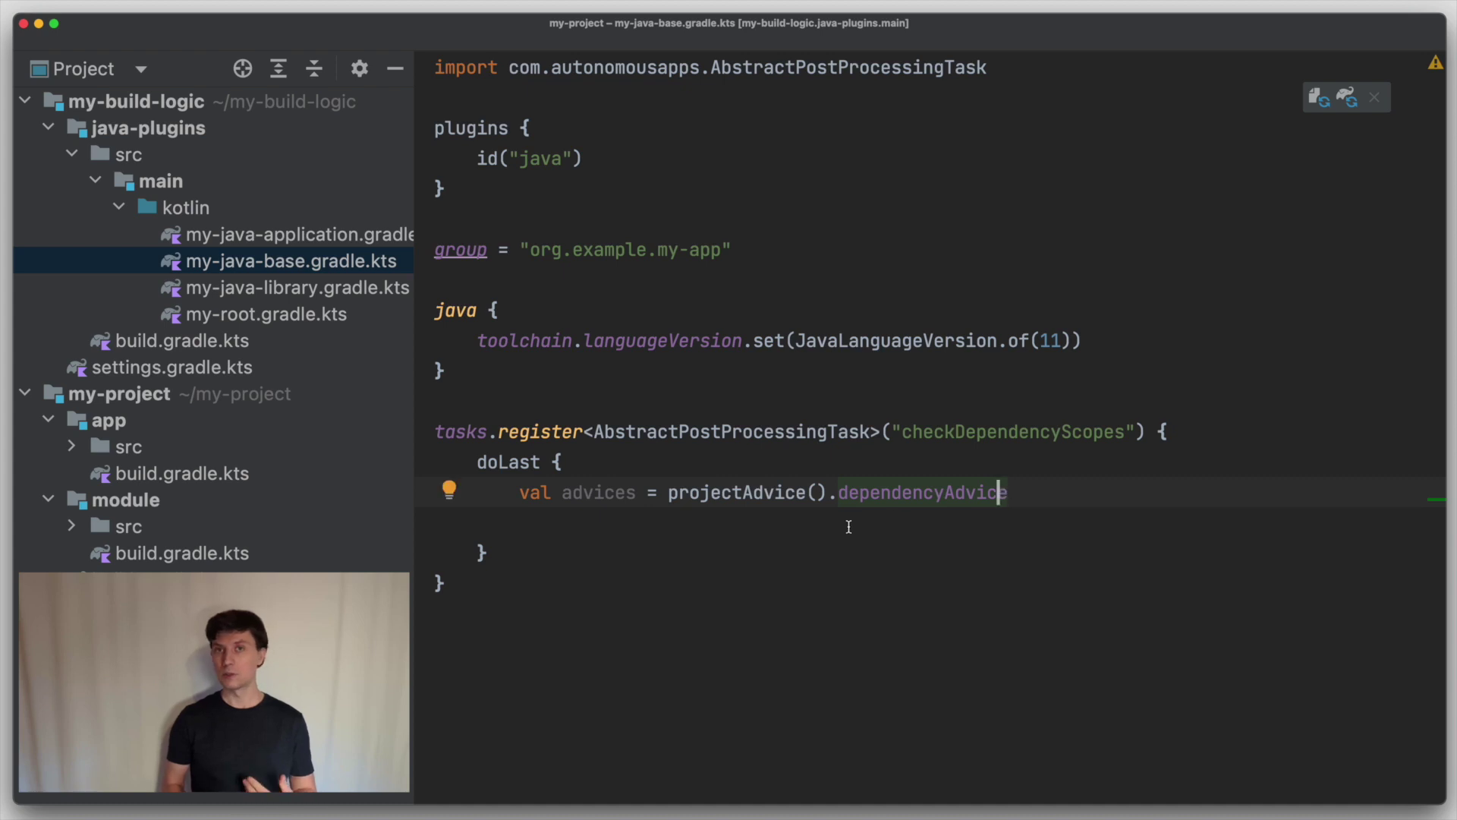
key("Down")
key("super+v")
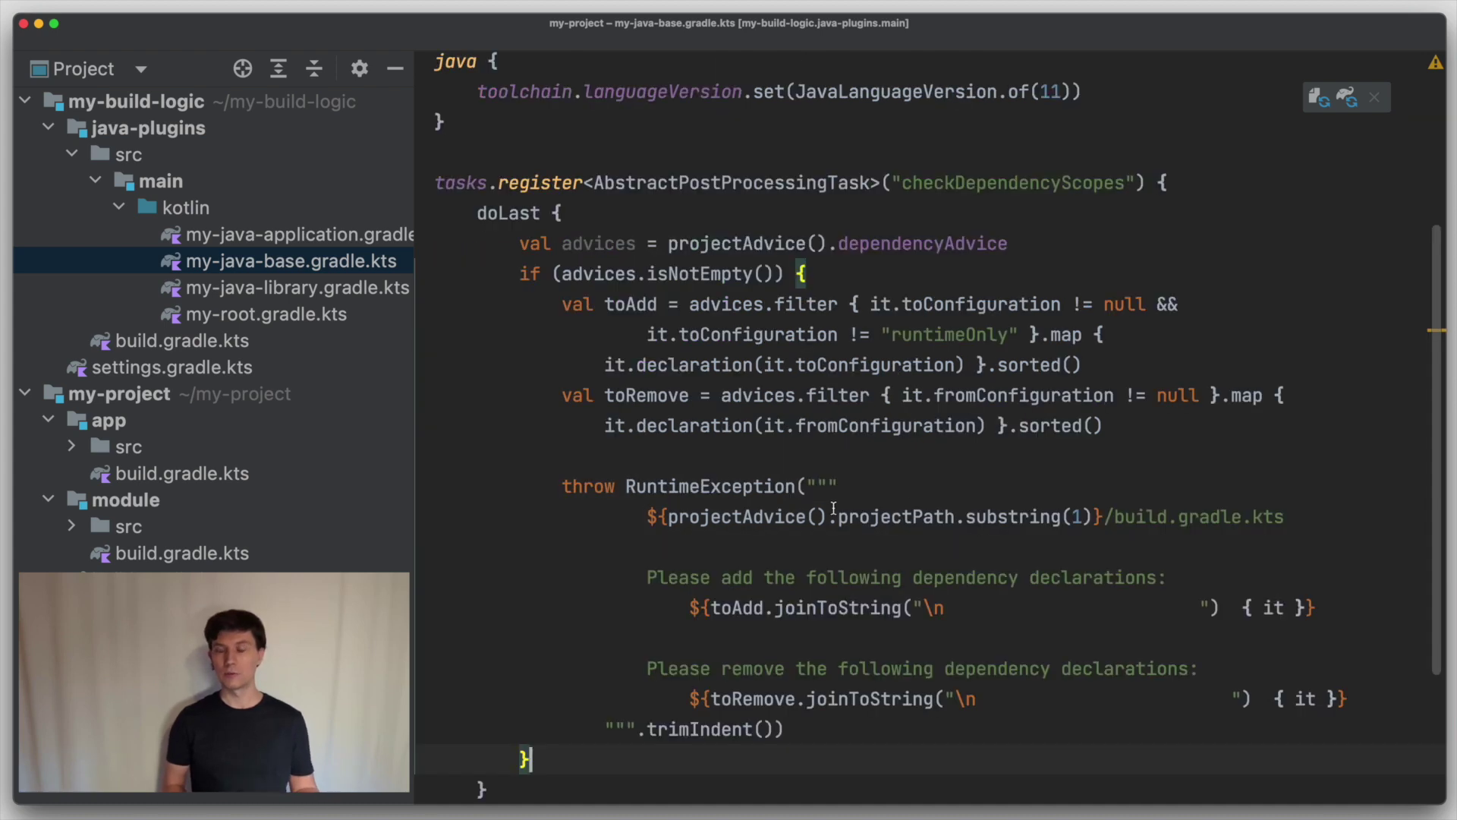
scroll(922, 508, "down", 3)
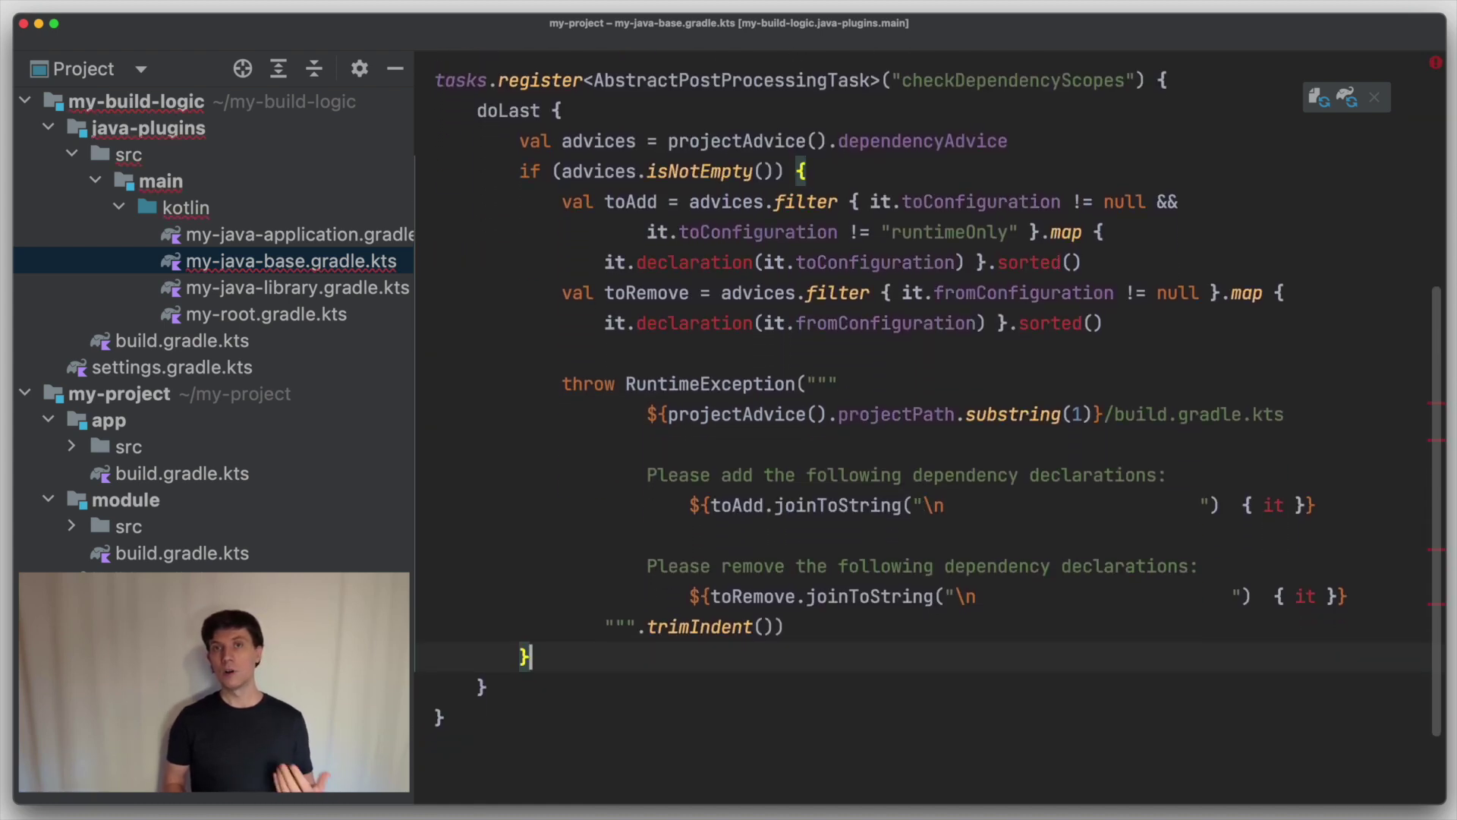
Step: Import ProjectCoordinates and paste the registerPostProcessingTask call below the declaration helper
key("F2")
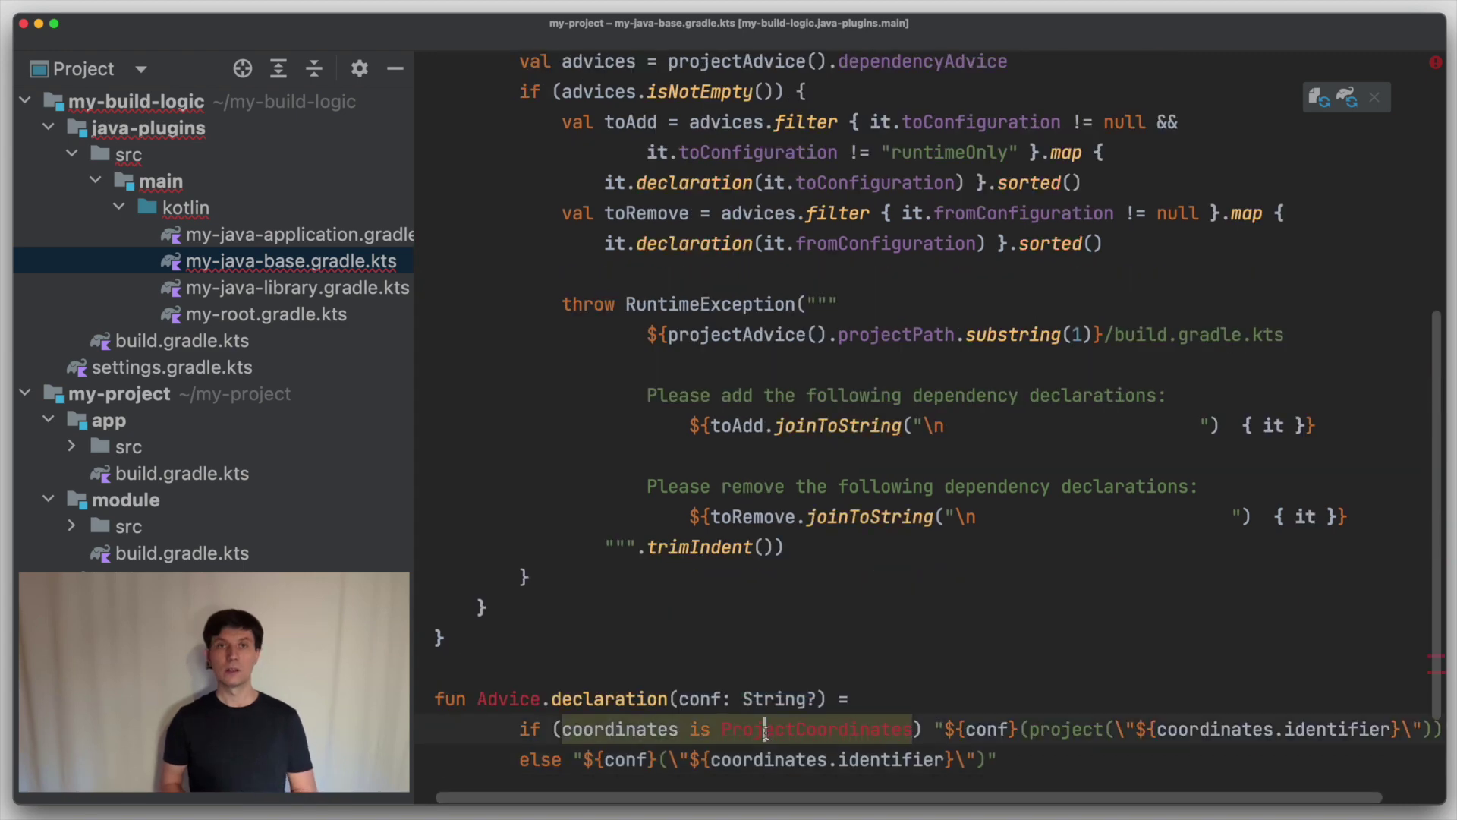
key("alt+Return")
key("Return")
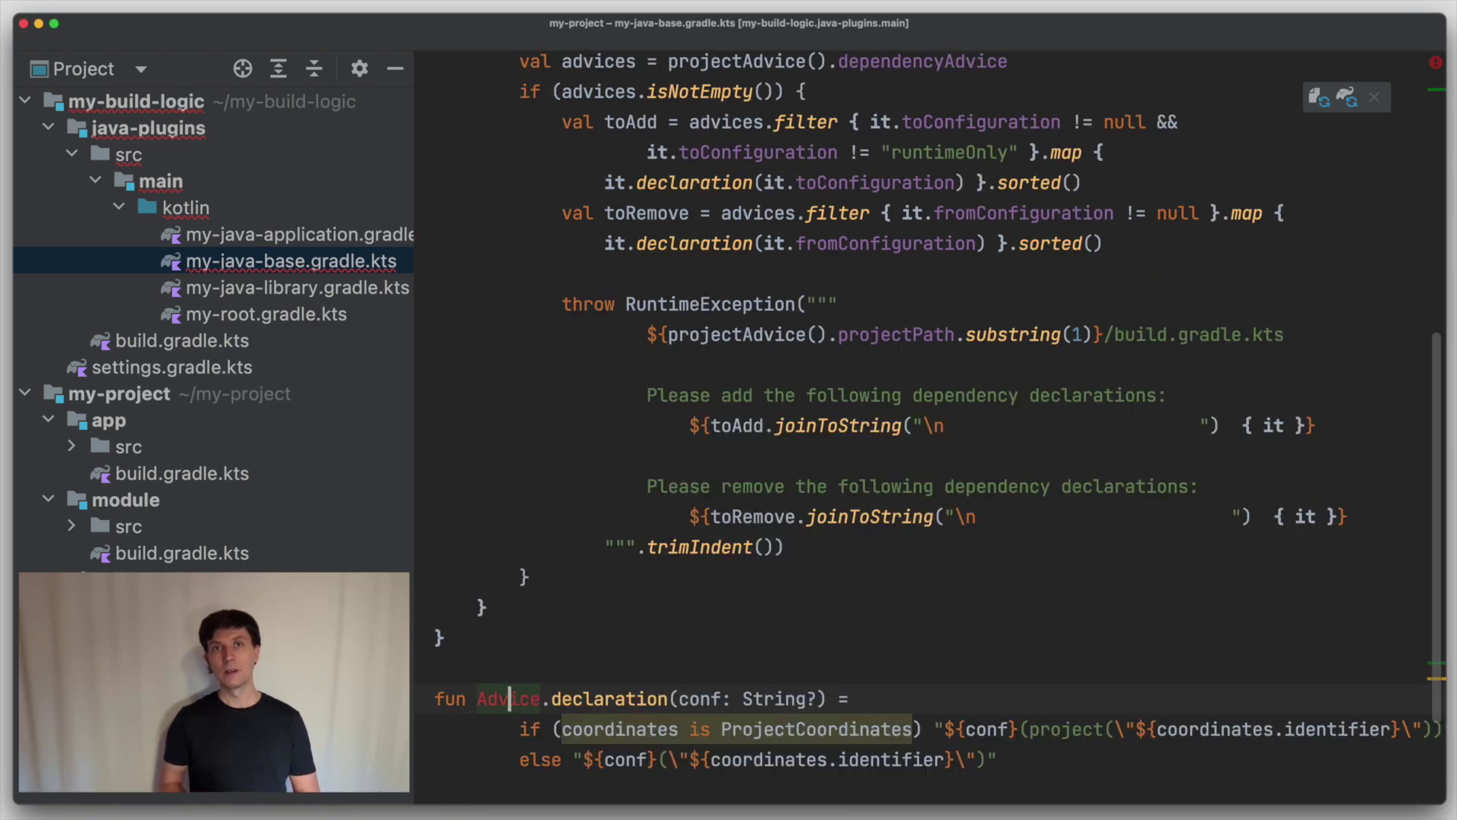
scroll(1021, 599, "down", 1)
scroll(1022, 600, "down", 1)
left_click(1017, 658)
type("extensions.findByType<DependencyAnalysisSubExtension>()?.registerPostProcessingTask(checkDependencyScopes)")
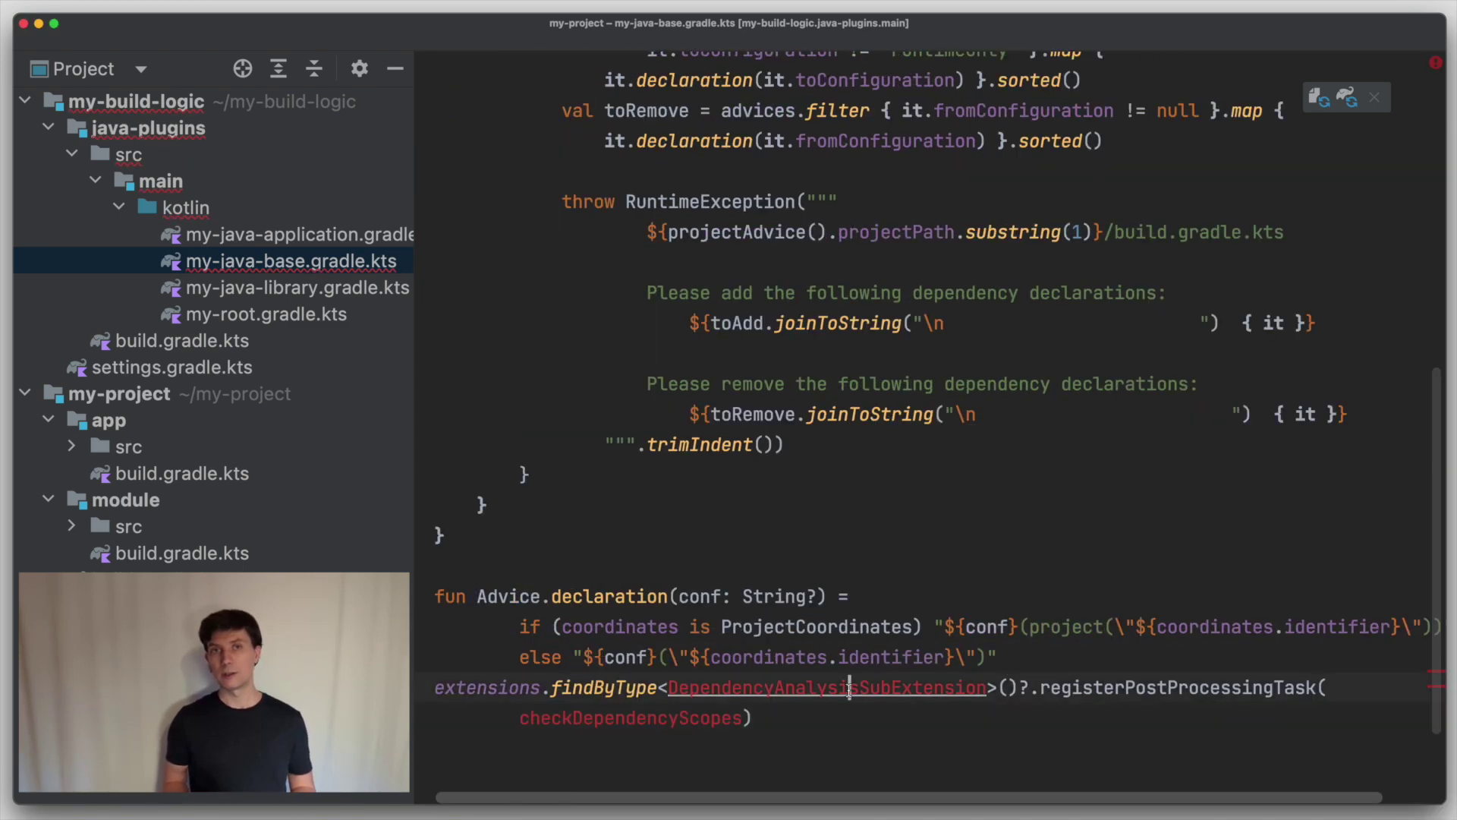
scroll(1017, 657, "up", 10)
left_click(434, 419)
type("val checkDependencyScopes = tasks.register<AbstractPostProcessingTask>(\"checkDependencyScopes")
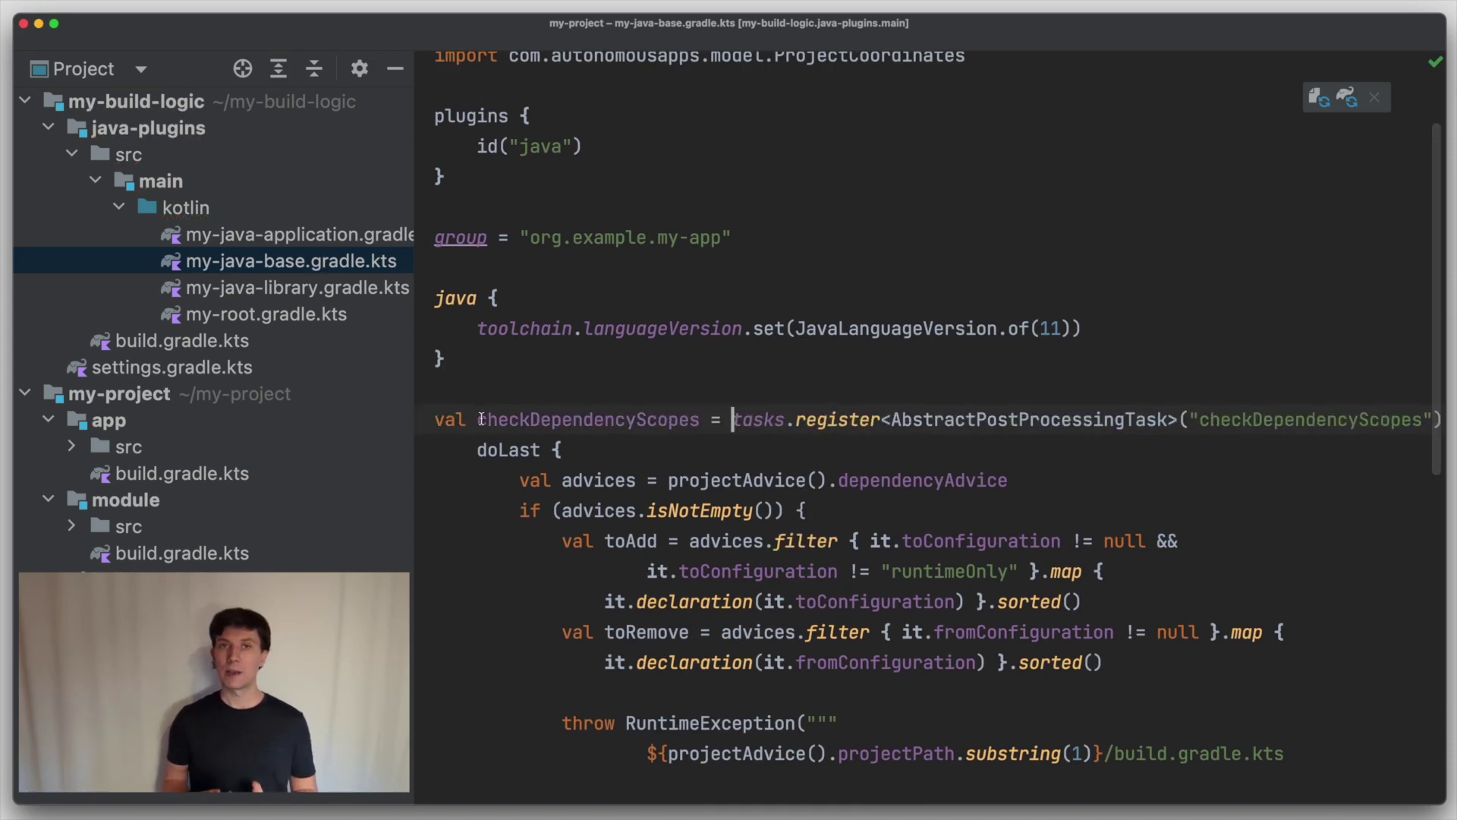
double_click(561, 417)
scroll(708, 416, "down", 7)
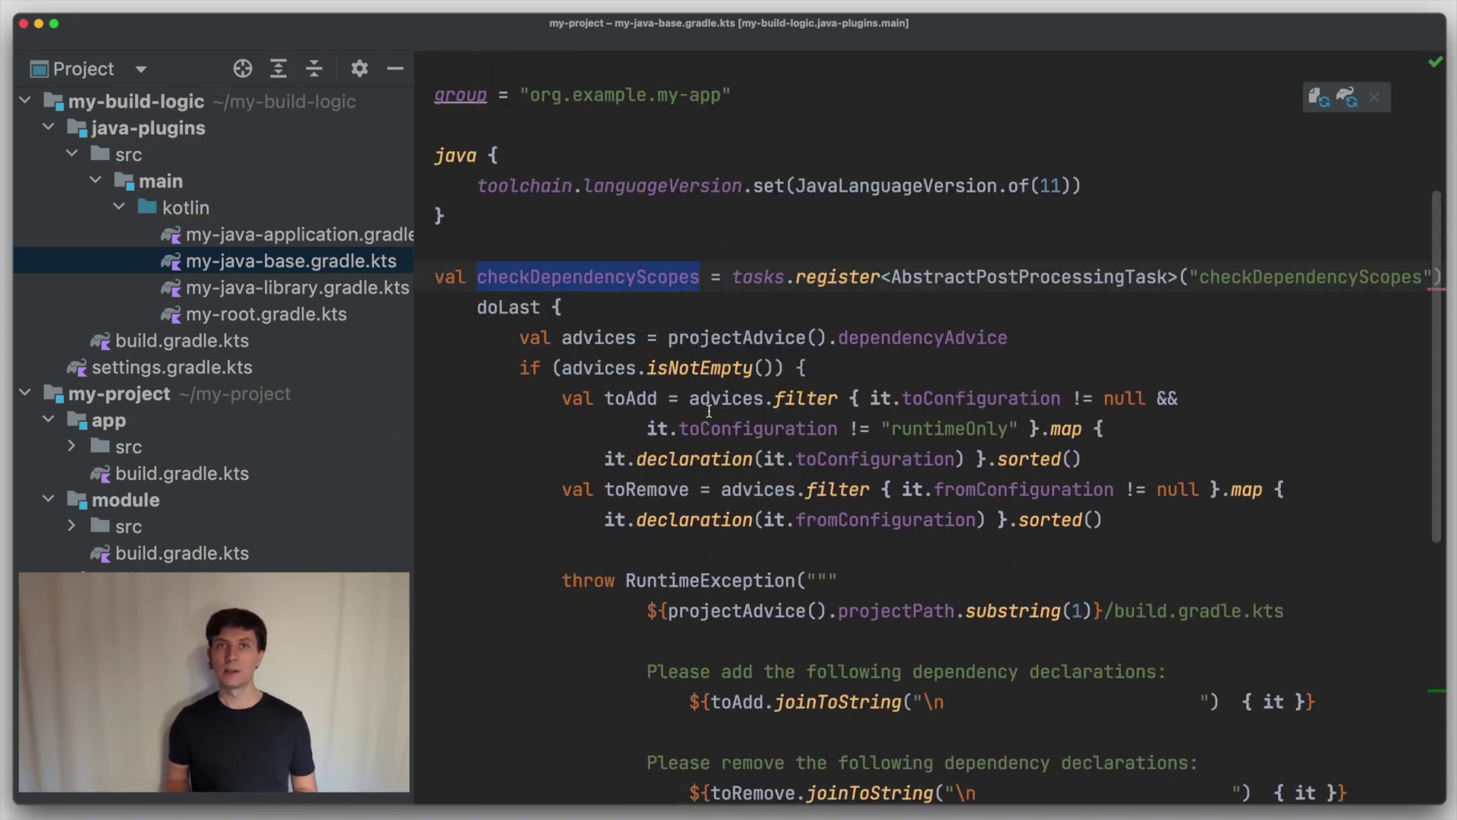
scroll(671, 592, "down", 9)
scroll(637, 766, "down", 6)
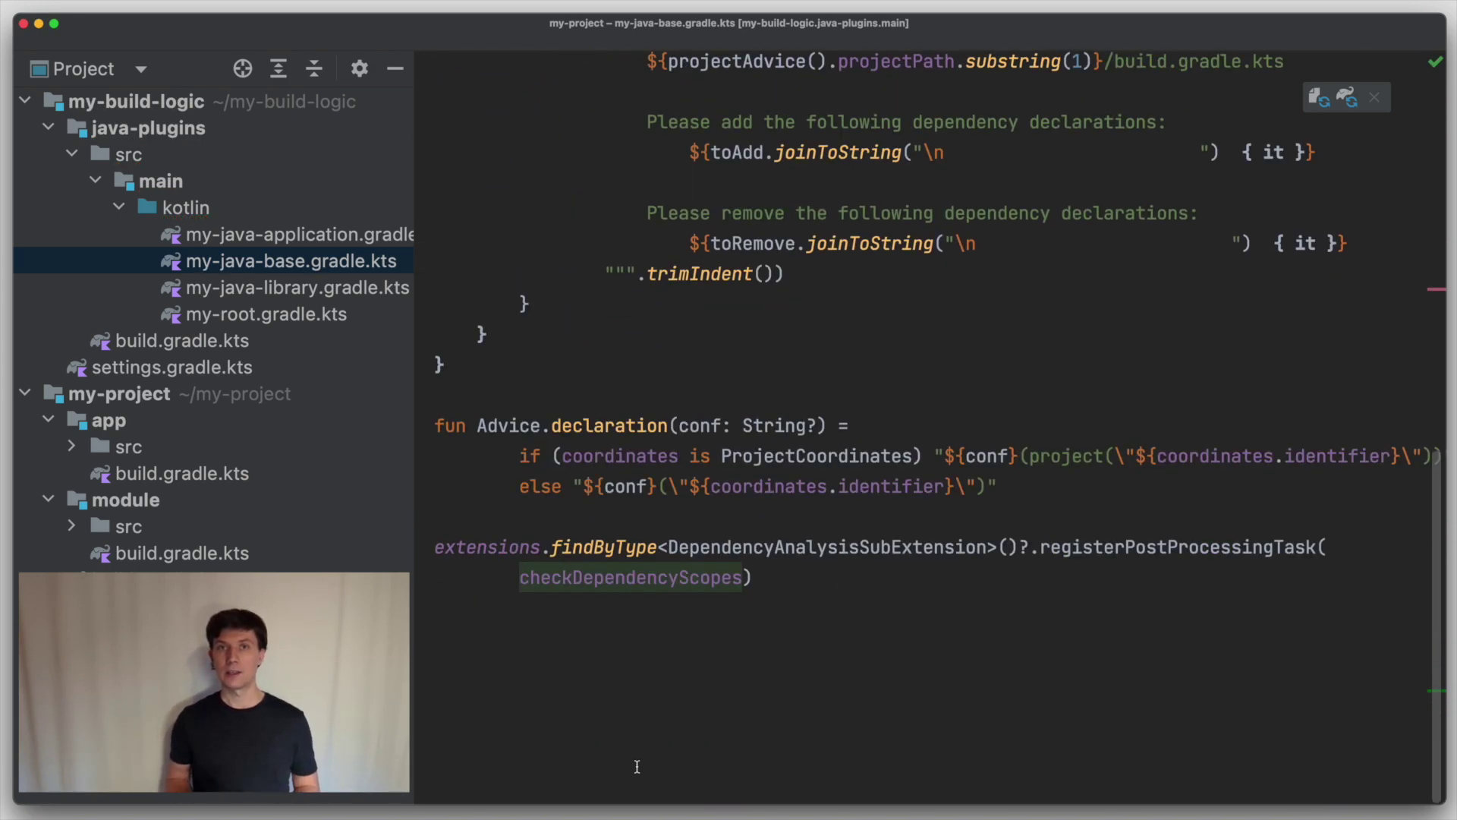
double_click(1072, 547)
double_click(724, 577)
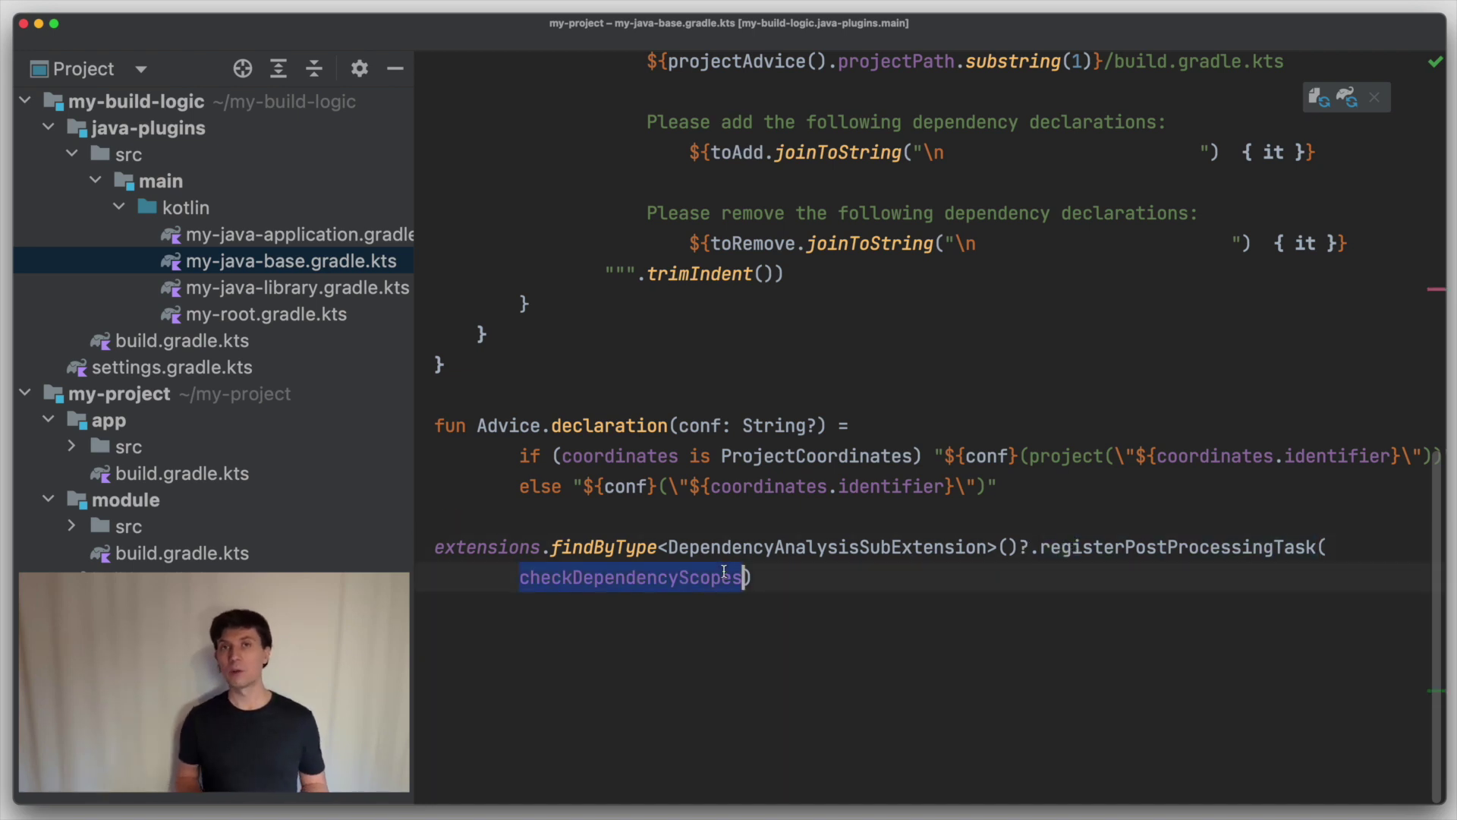
scroll(784, 536, "up", 1)
scroll(783, 536, "up", 1)
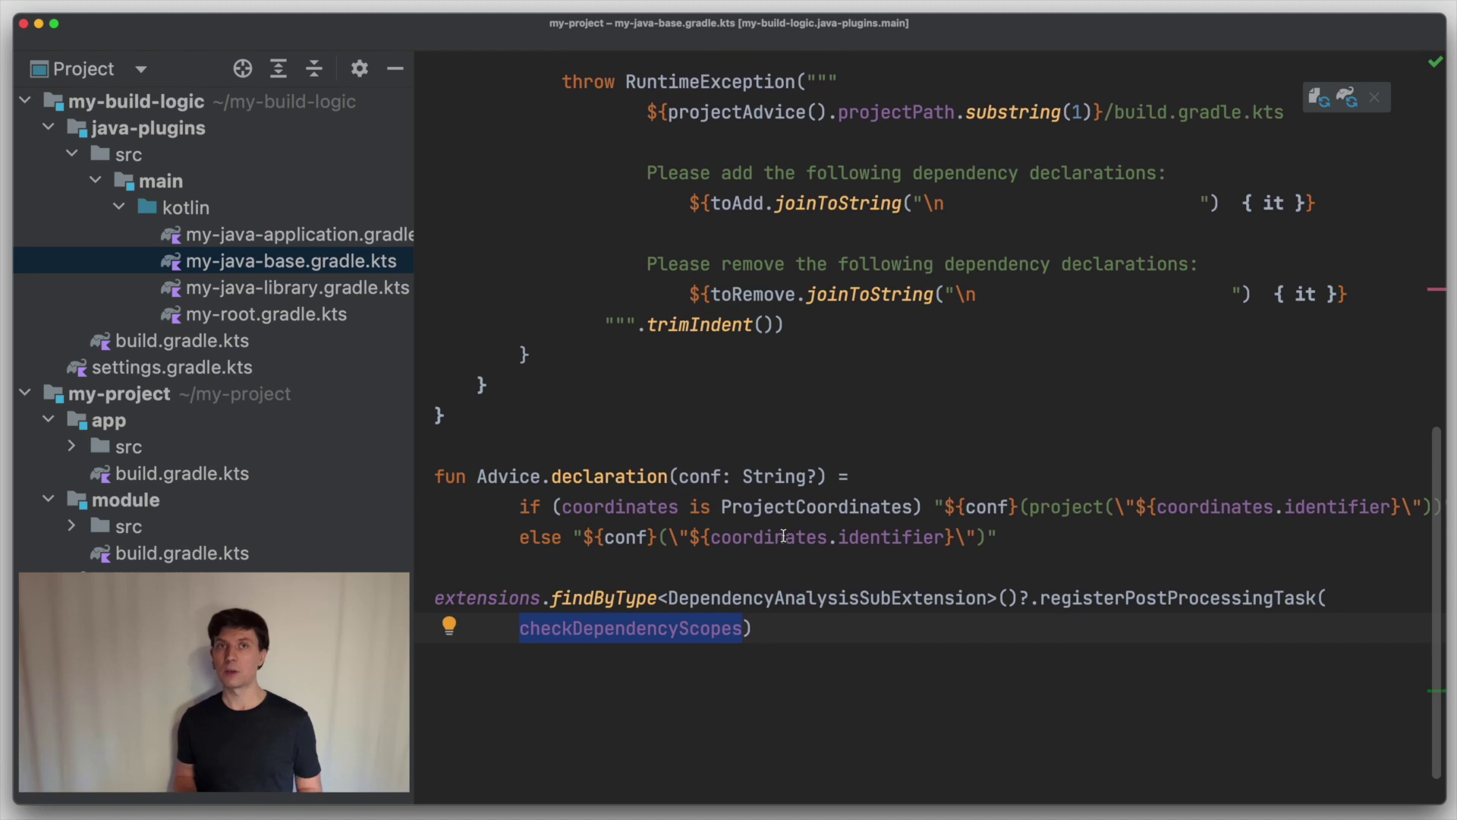
scroll(783, 536, "up", 1)
scroll(783, 535, "up", 2)
scroll(783, 535, "up", 1)
left_click(783, 536)
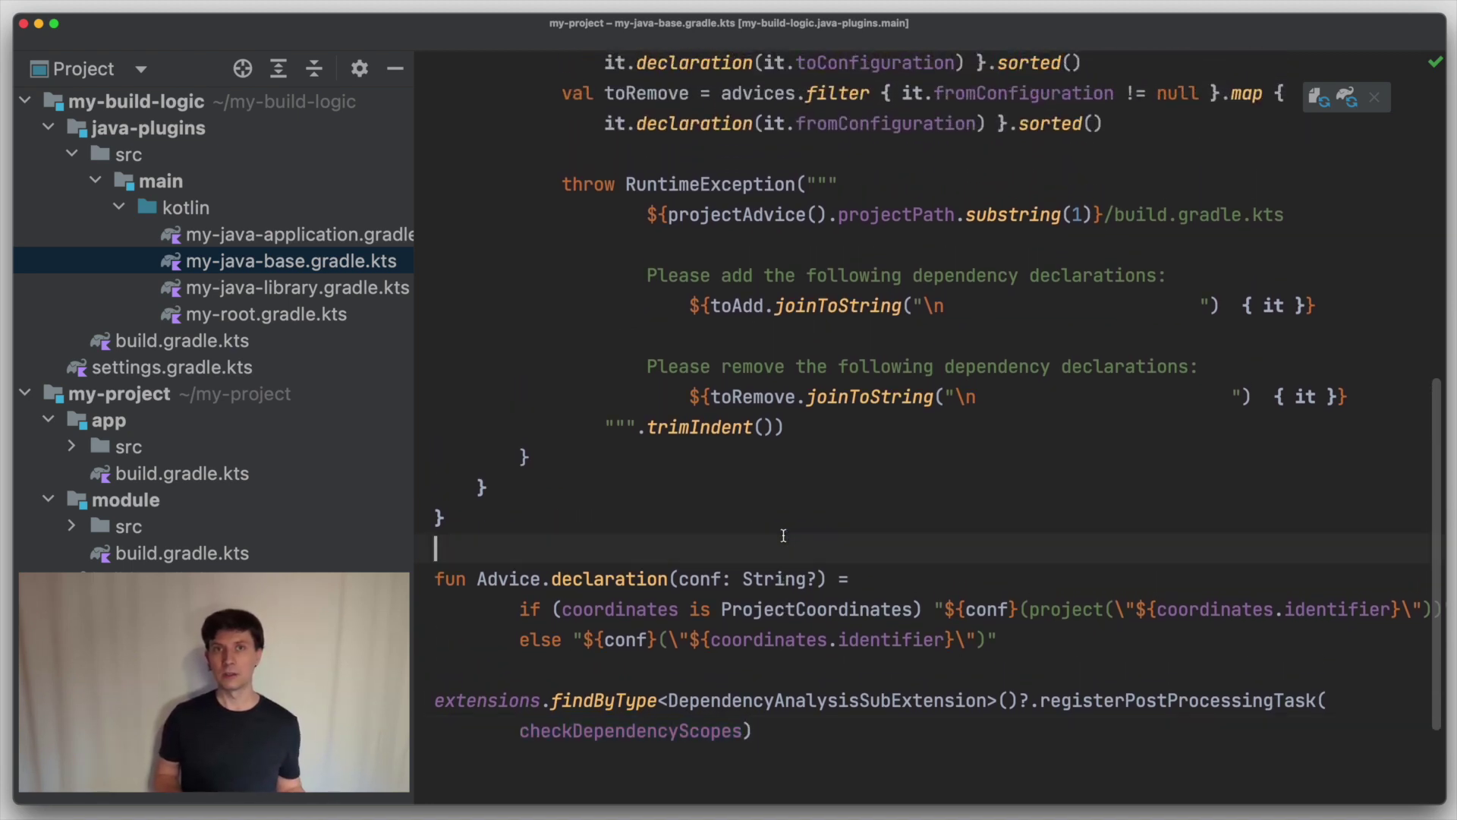
scroll(783, 535, "up", 1)
scroll(794, 536, "up", 2)
scroll(708, 491, "up", 3)
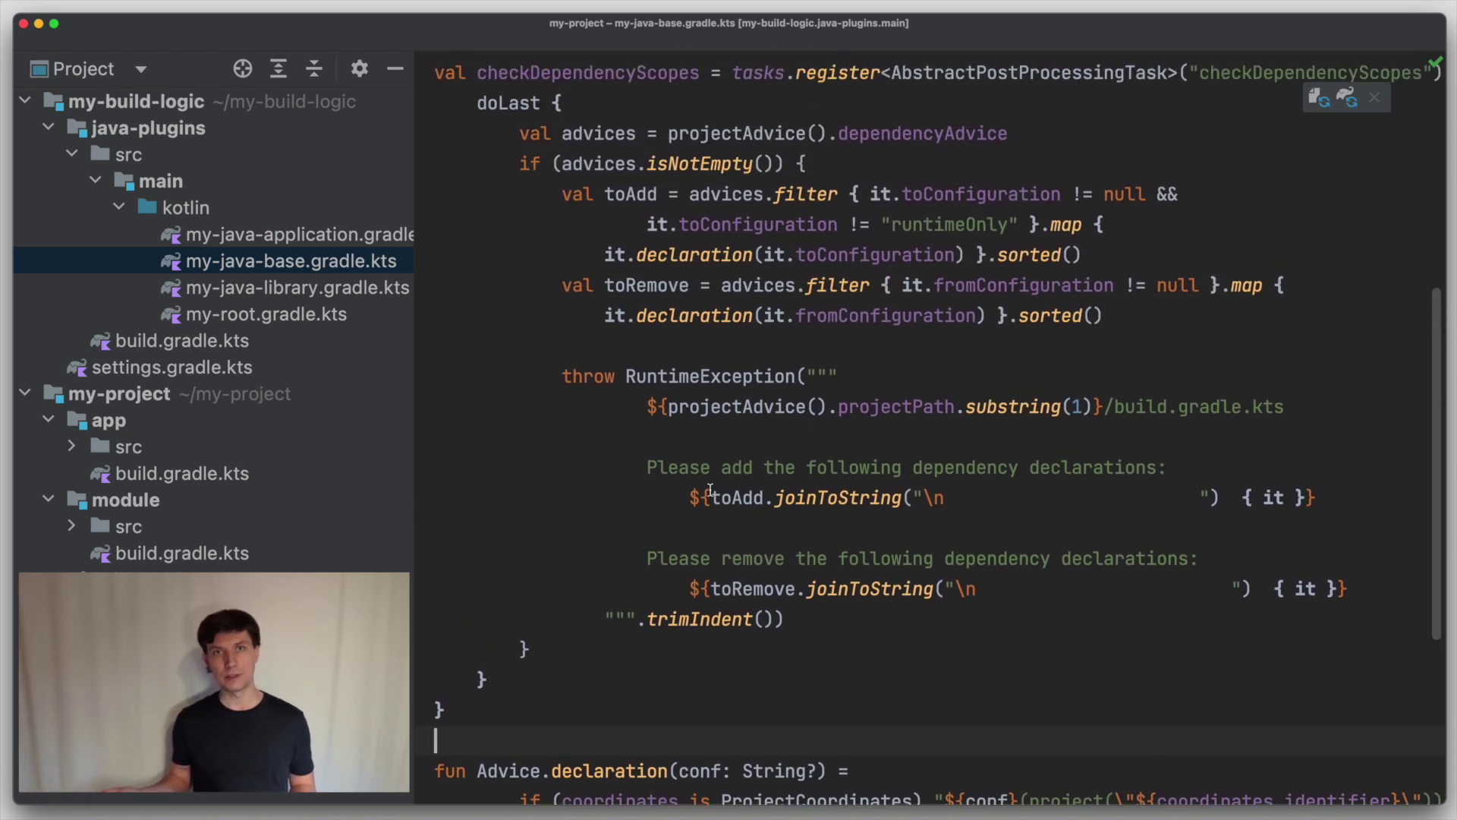
left_click_drag(647, 466, 1159, 467)
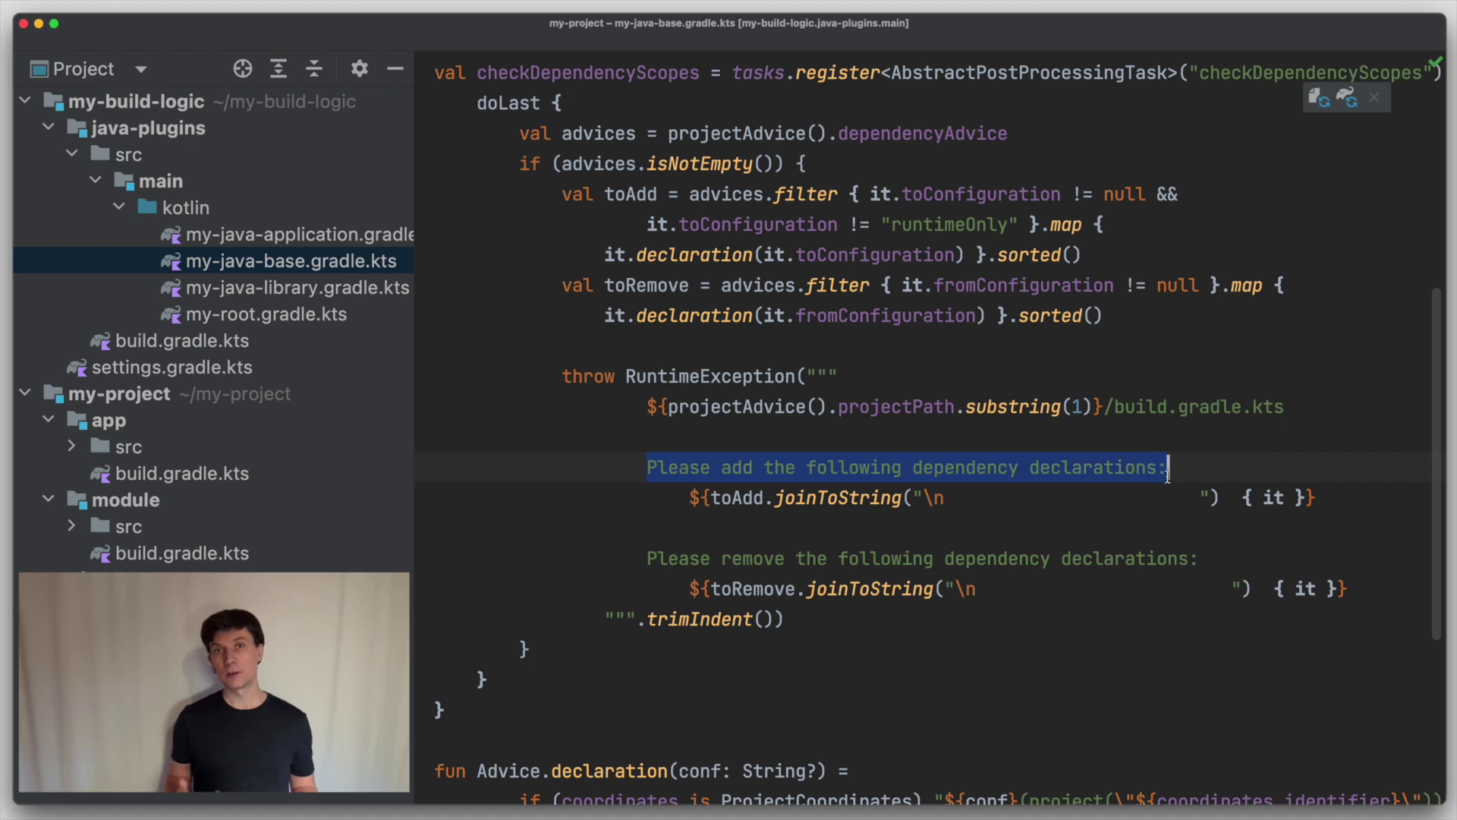
left_click_drag(1200, 558, 653, 559)
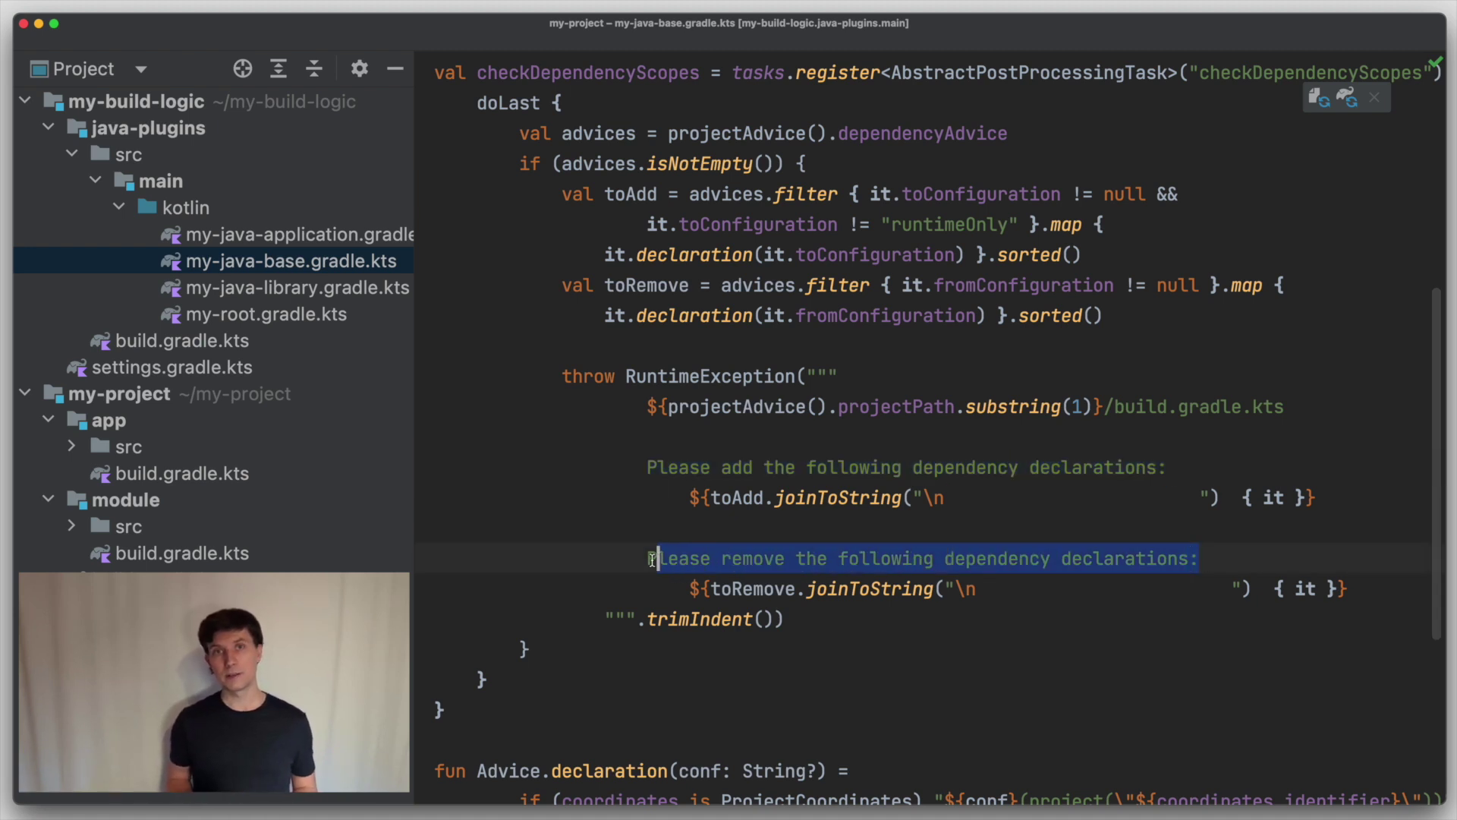
left_click(474, 512)
scroll(478, 511, "up", 3)
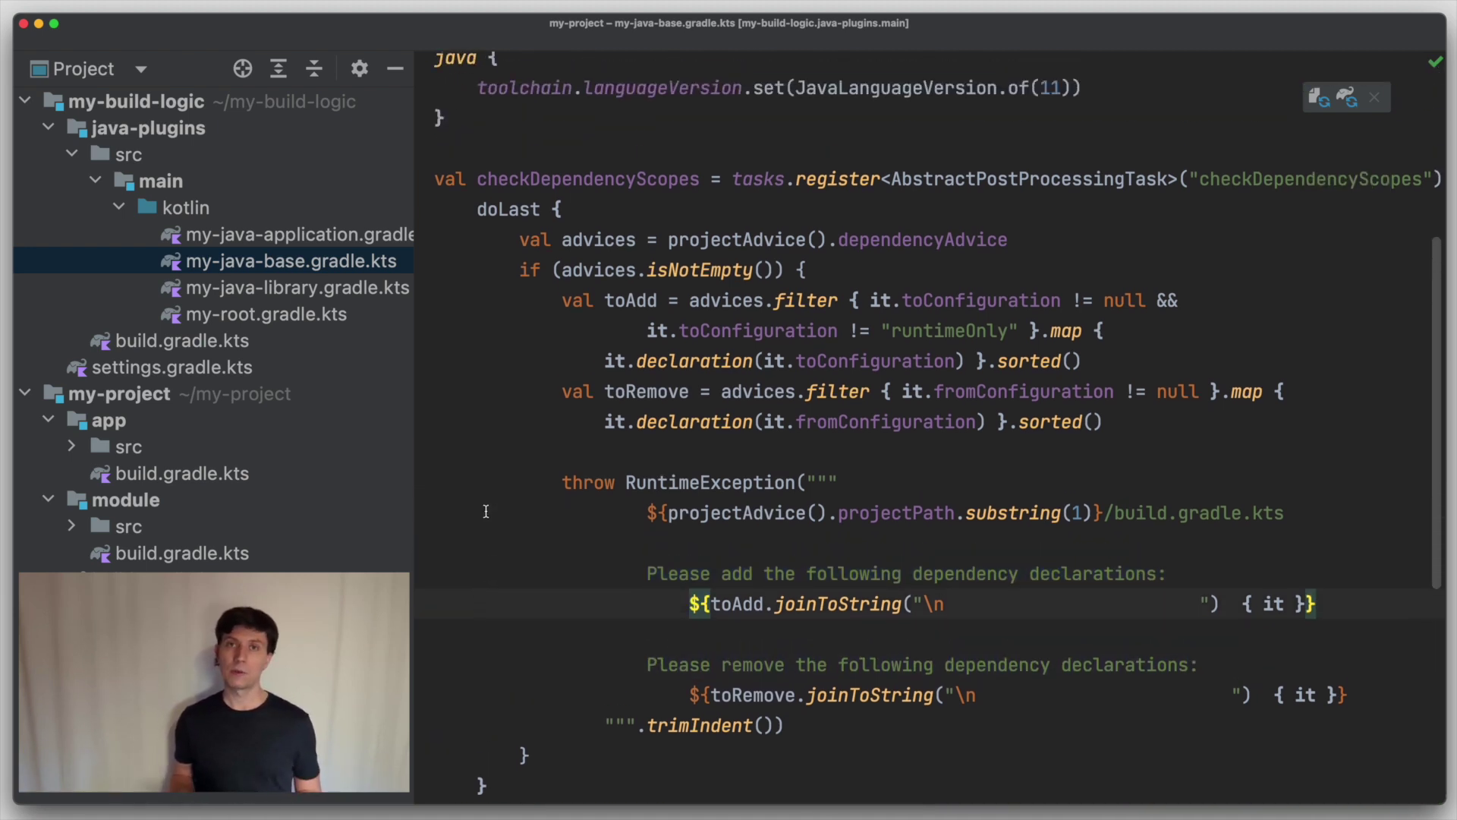
scroll(485, 511, "up", 3)
scroll(485, 512, "down", 2)
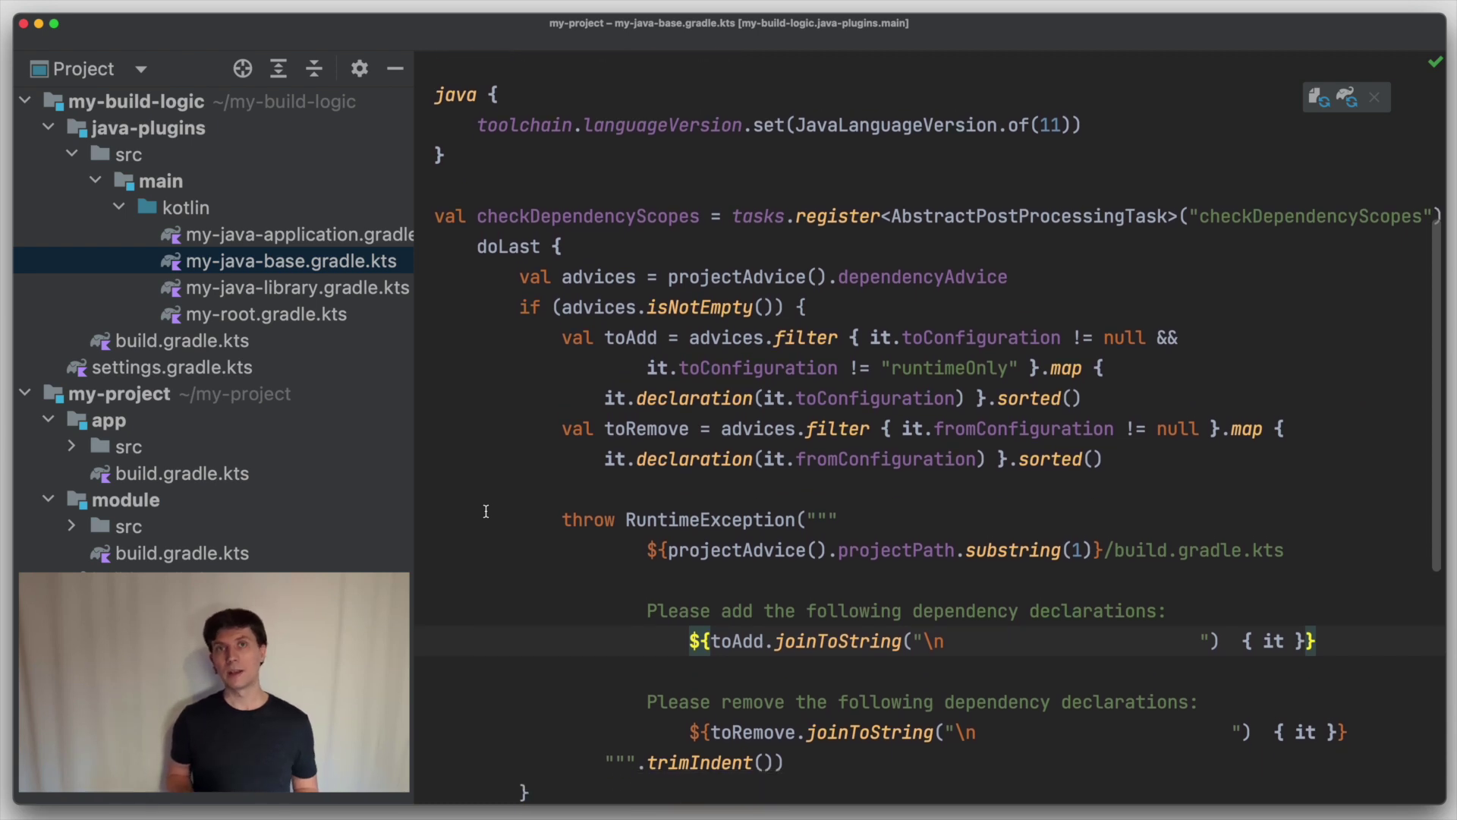
scroll(485, 512, "down", 2)
scroll(485, 511, "down", 2)
scroll(486, 512, "down", 1)
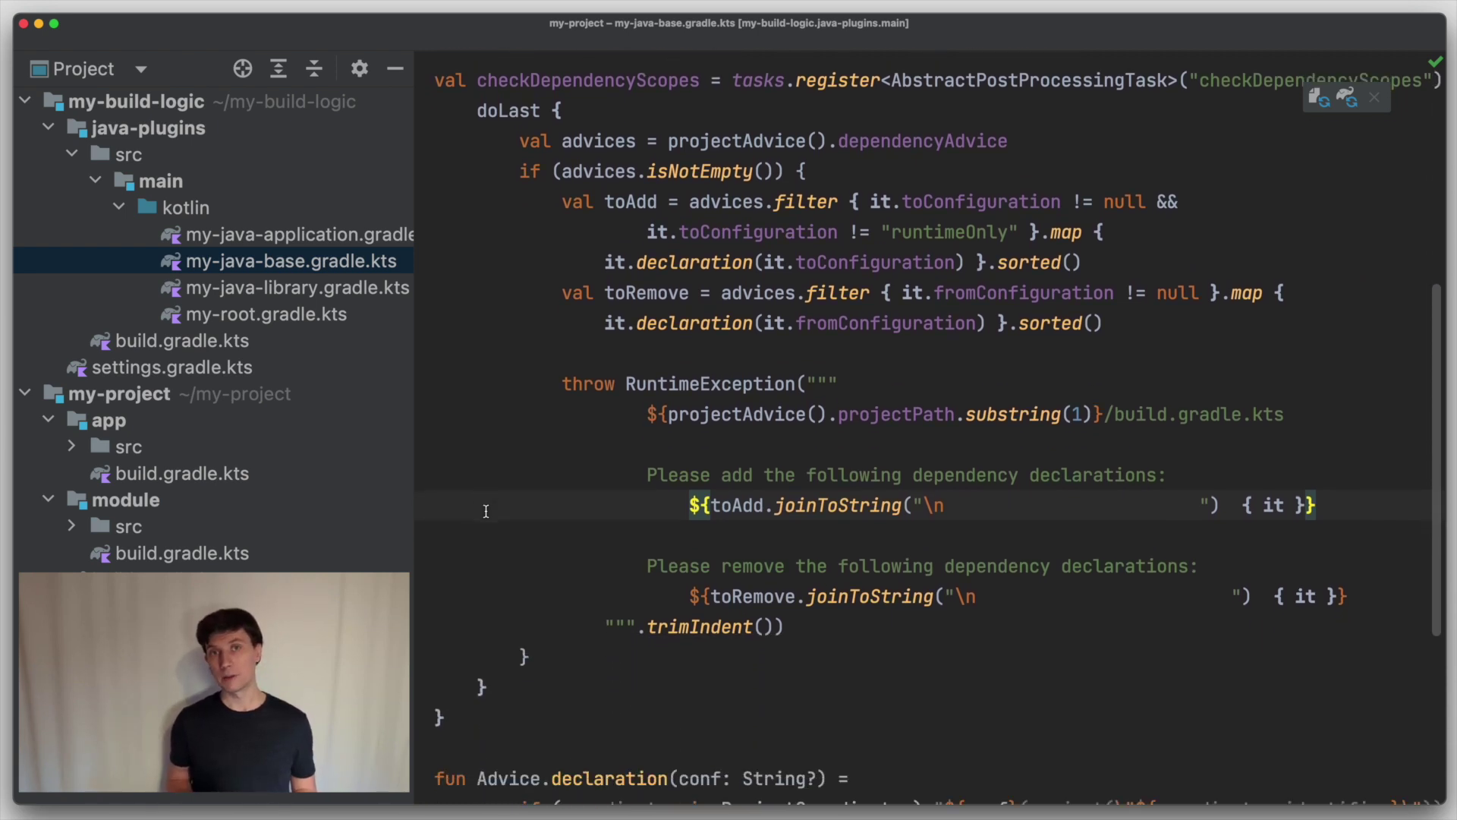
scroll(485, 511, "down", 1)
scroll(485, 512, "down", 2)
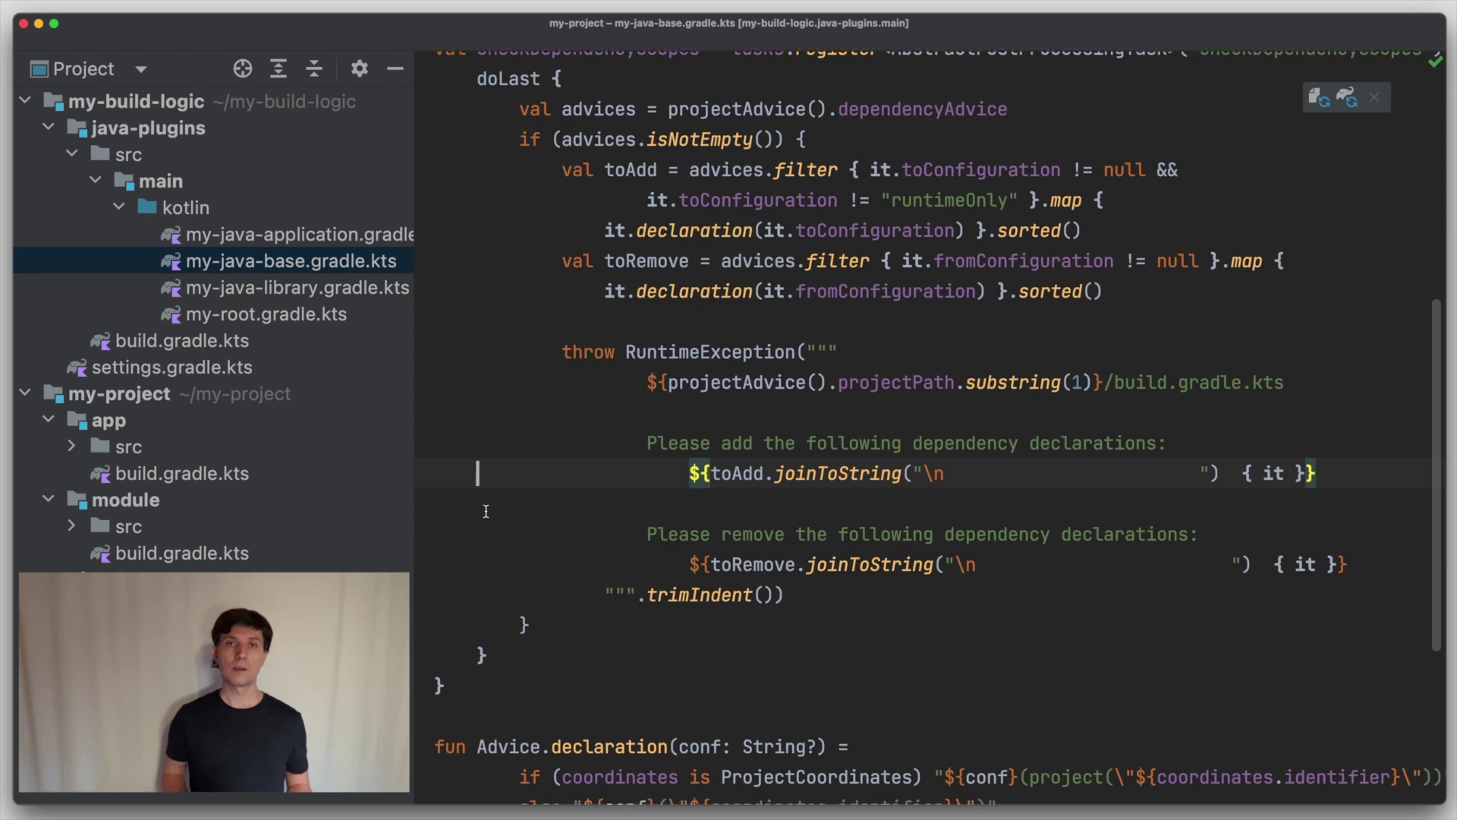
scroll(485, 511, "down", 1)
scroll(486, 511, "down", 2)
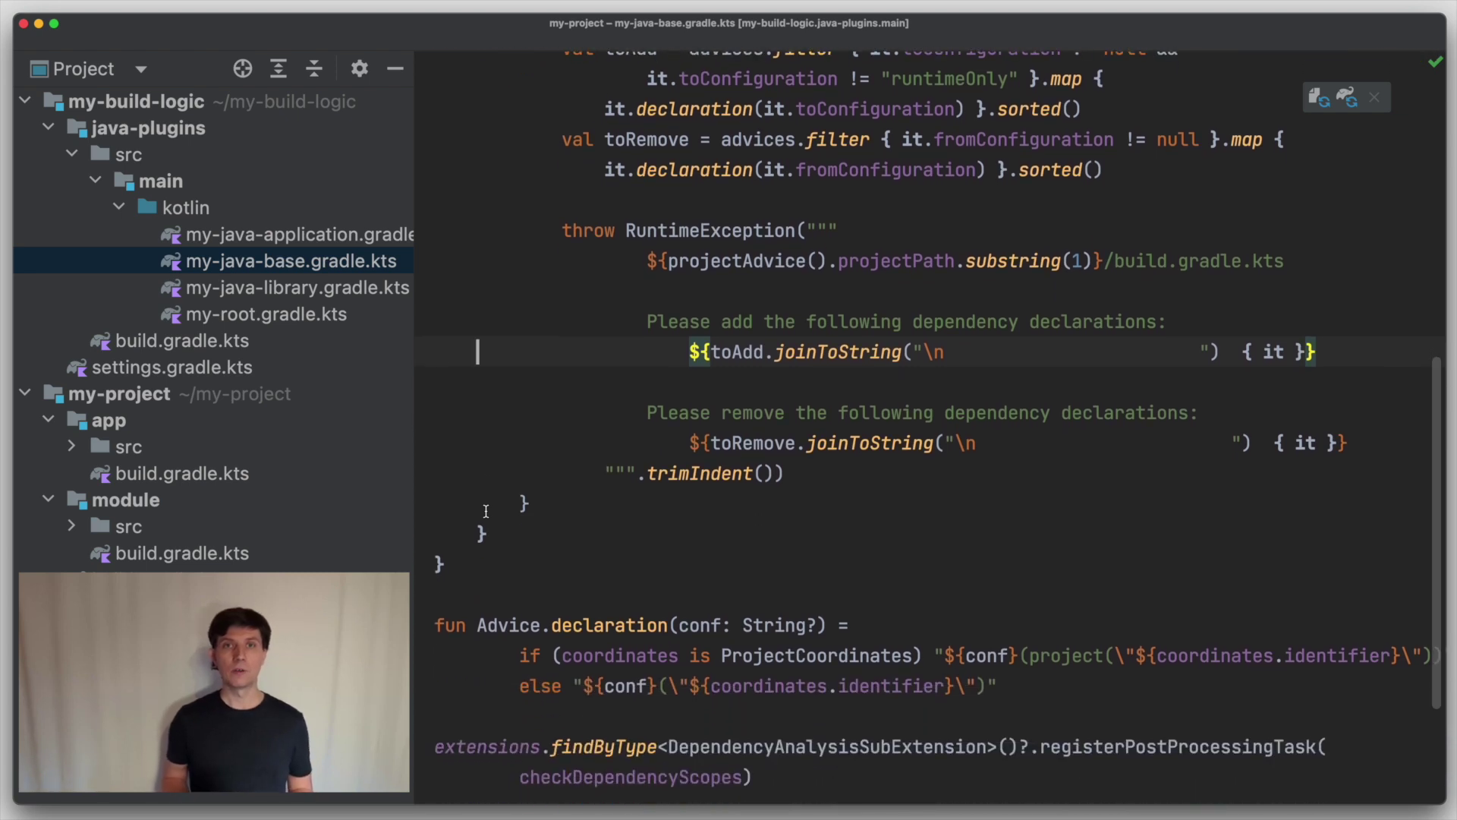
scroll(486, 511, "down", 1)
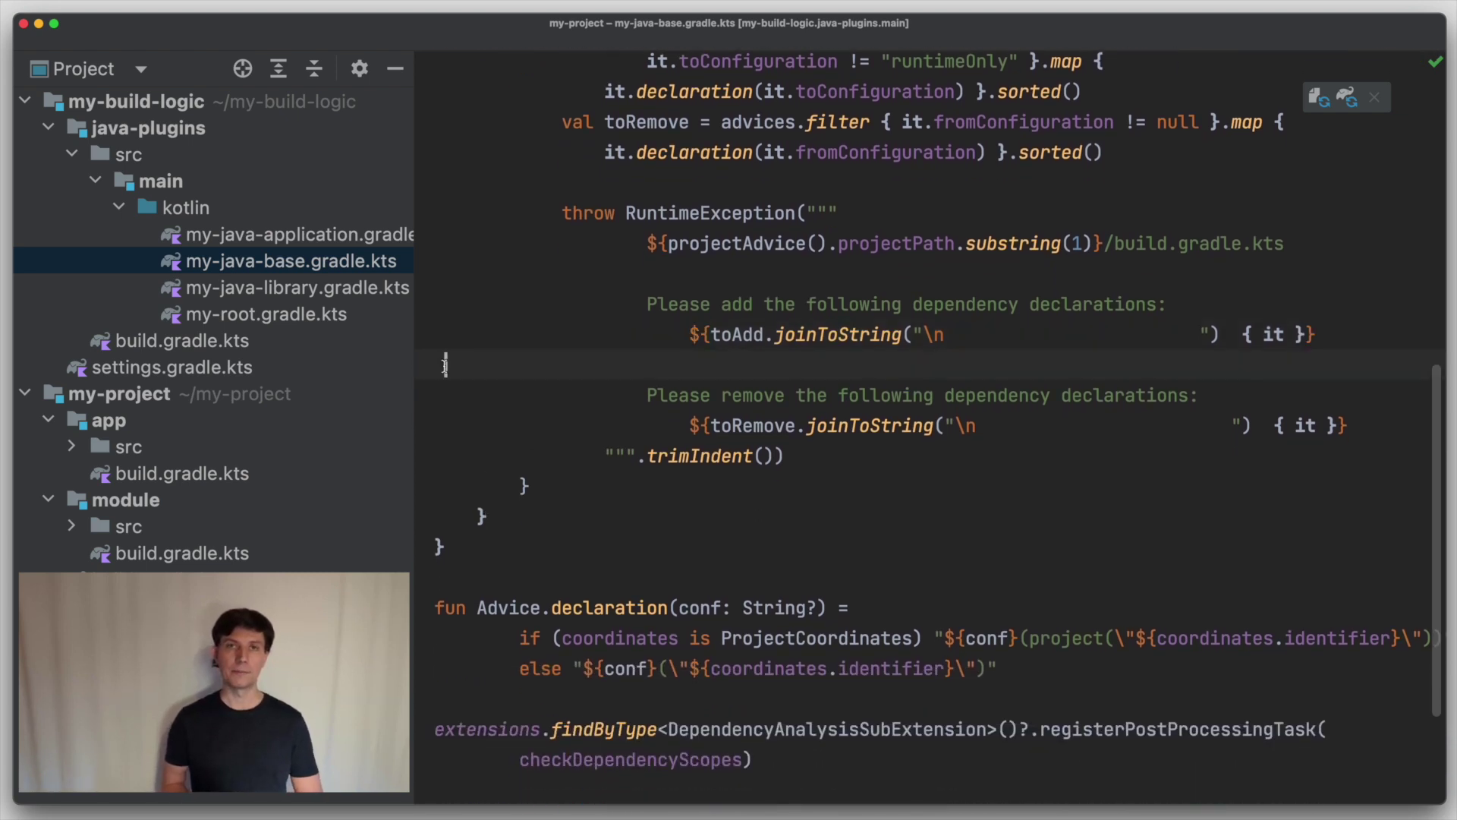